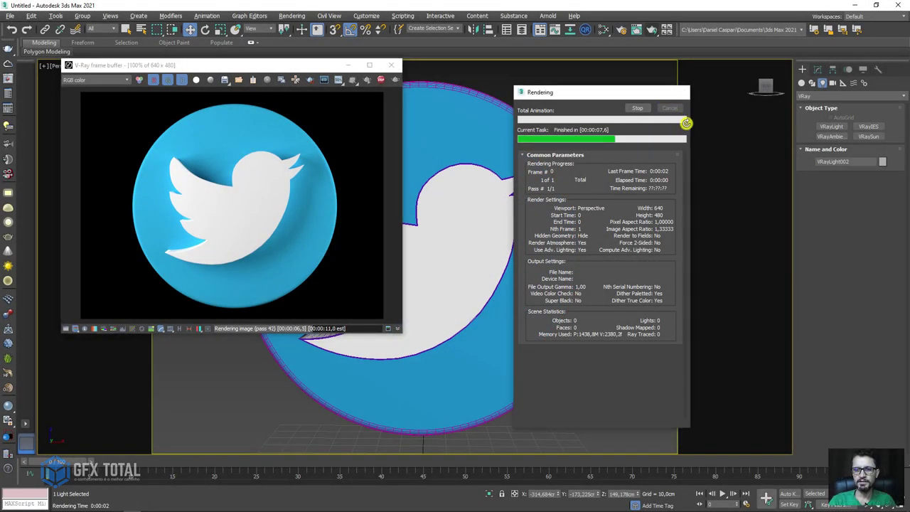
Start V-Ray interactive rendering so the Twitter coin render refreshes live.
left_click(367, 80)
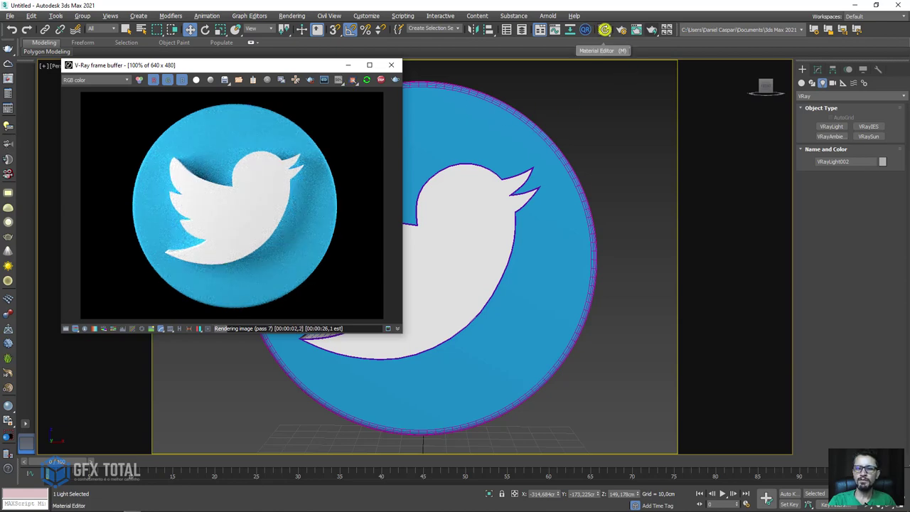
Open the Slate Material Editor beside the render and show the Moeda material's parameters.
left_click(604, 29)
left_click_drag(275, 69, 733, 55)
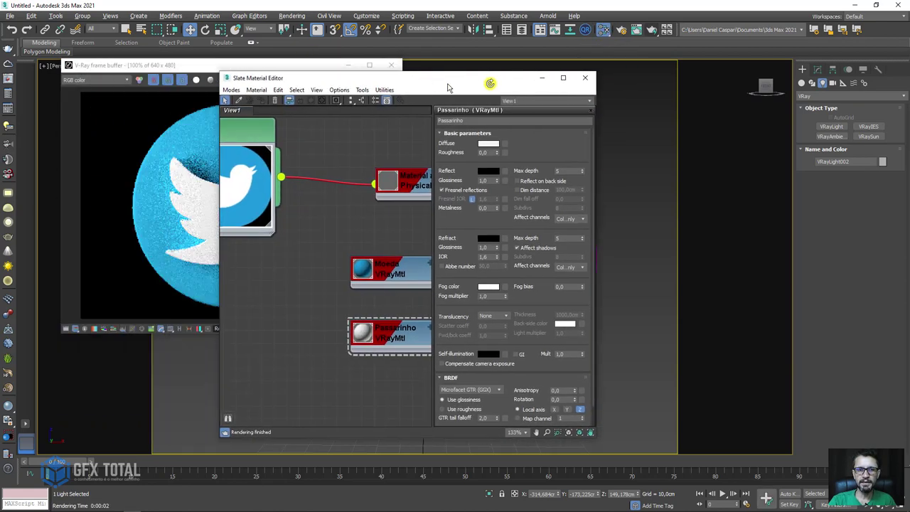
left_click_drag(694, 249, 670, 221)
scroll(661, 219, "up", 1)
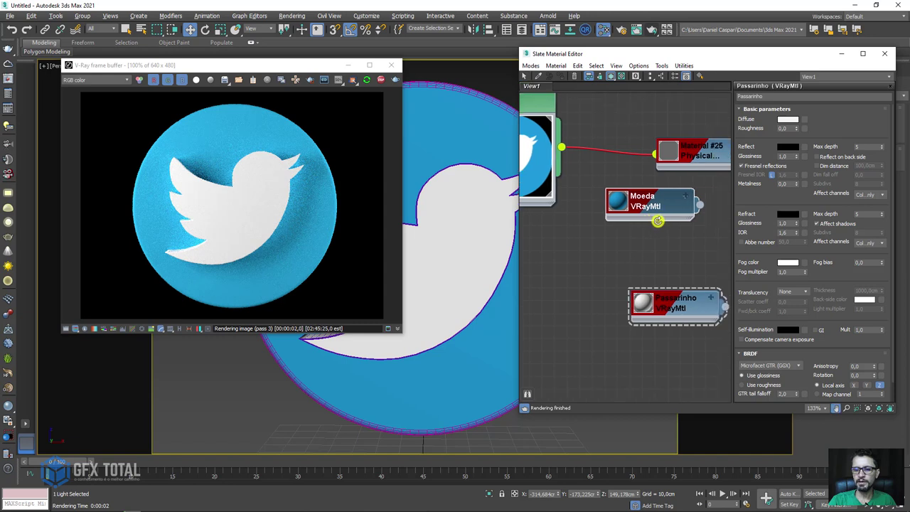
double_click(642, 200)
left_click(645, 199)
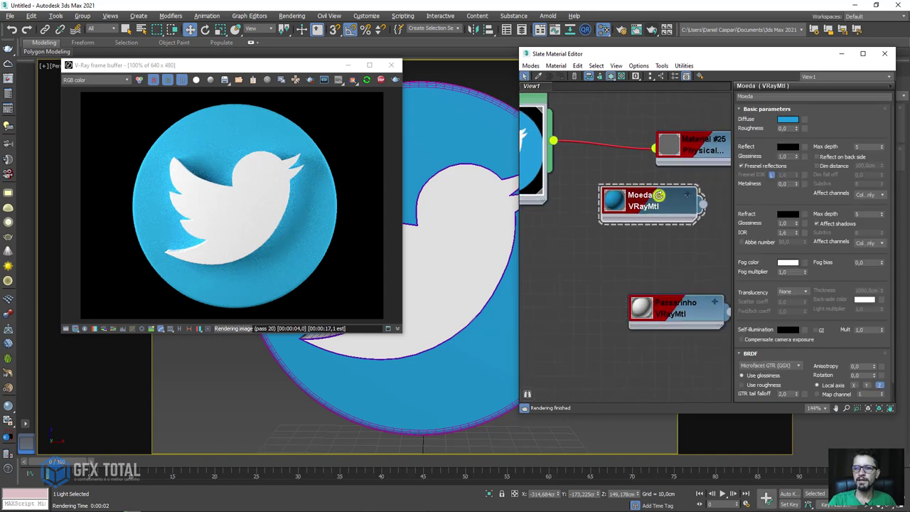
Set the Moeda coin's Reflect colour to light grey with Value 165.
left_click(789, 147)
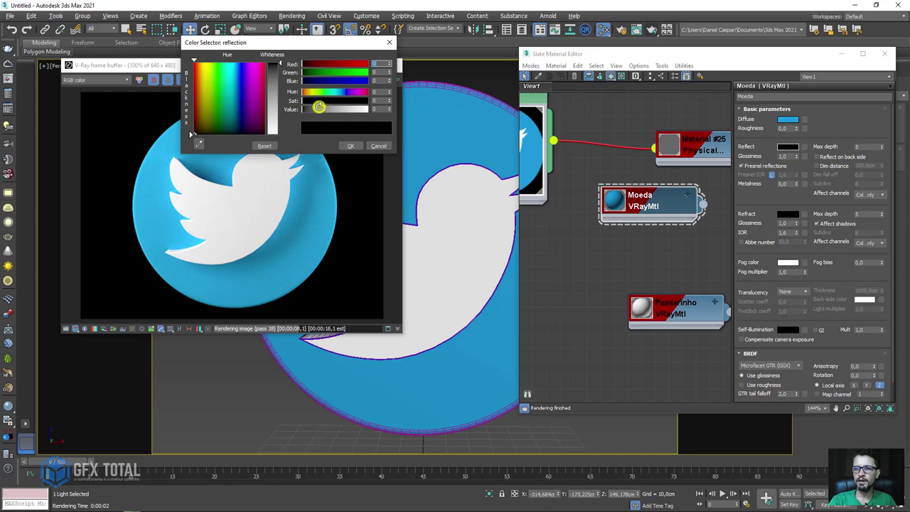
left_click_drag(310, 106, 342, 106)
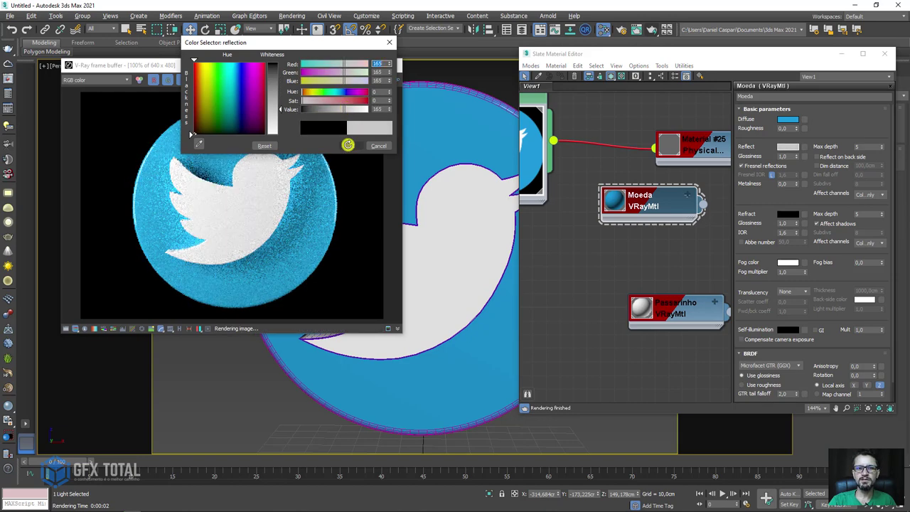
left_click(350, 146)
middle_click_drag(468, 224, 446, 142, "alt")
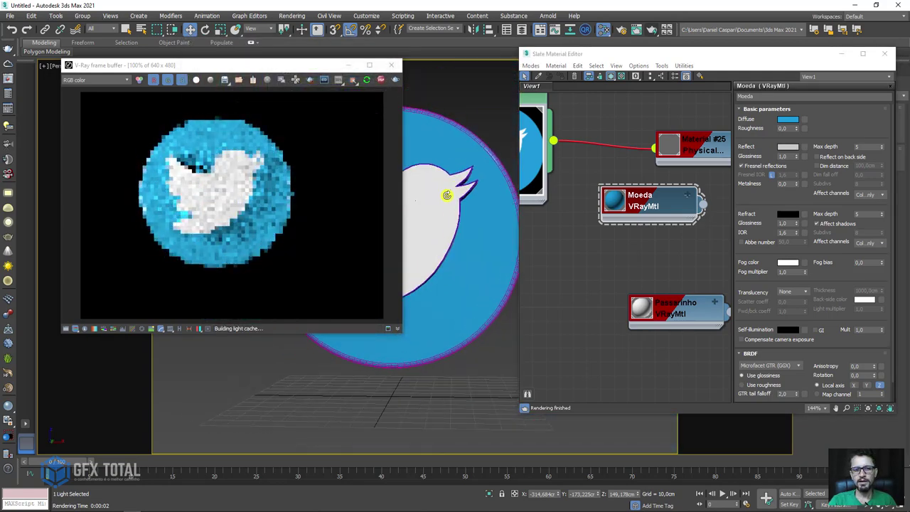
left_click(447, 143)
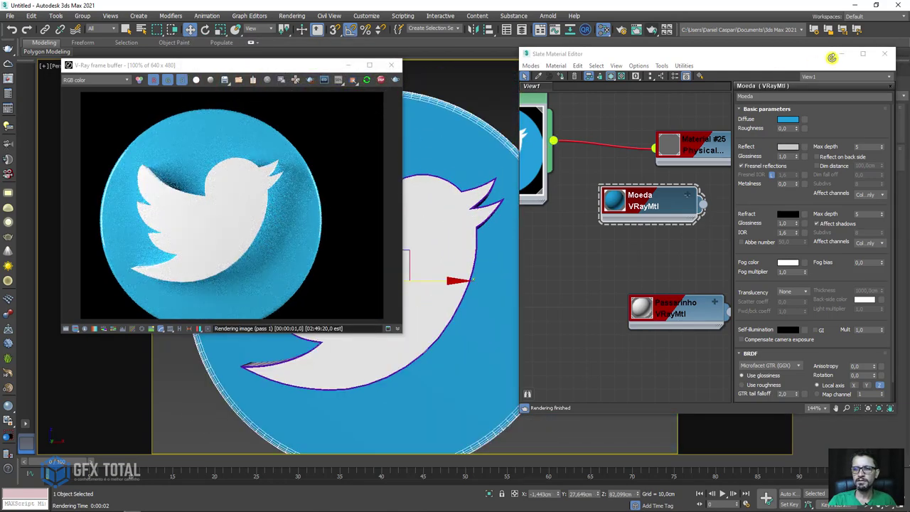
Lower Moeda's reflection glossiness to 0,56 and orbit to check the blurrier coin.
left_click(842, 54)
mouse_move(491, 237)
middle_mouse_down("alt")
mouse_move(447, 232)
mouse_move(502, 249)
mouse_move(490, 254)
middle_mouse_up("alt")
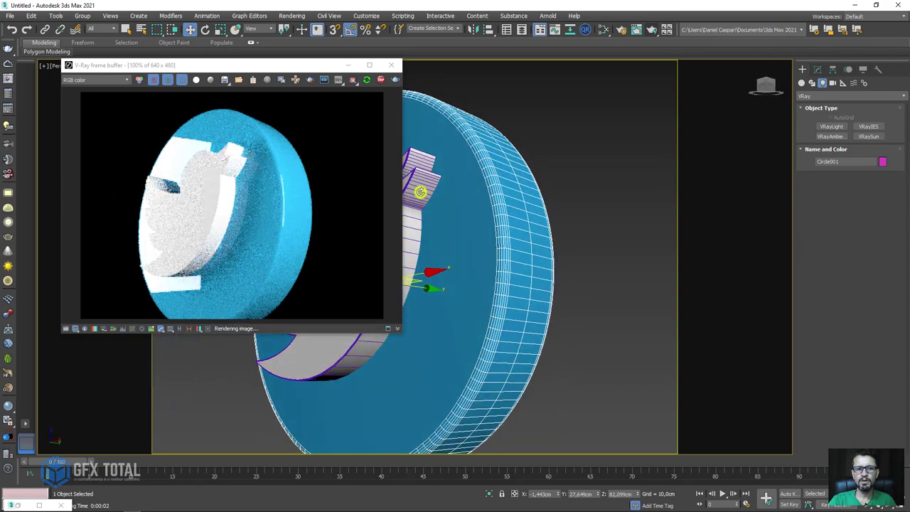
left_click(599, 30)
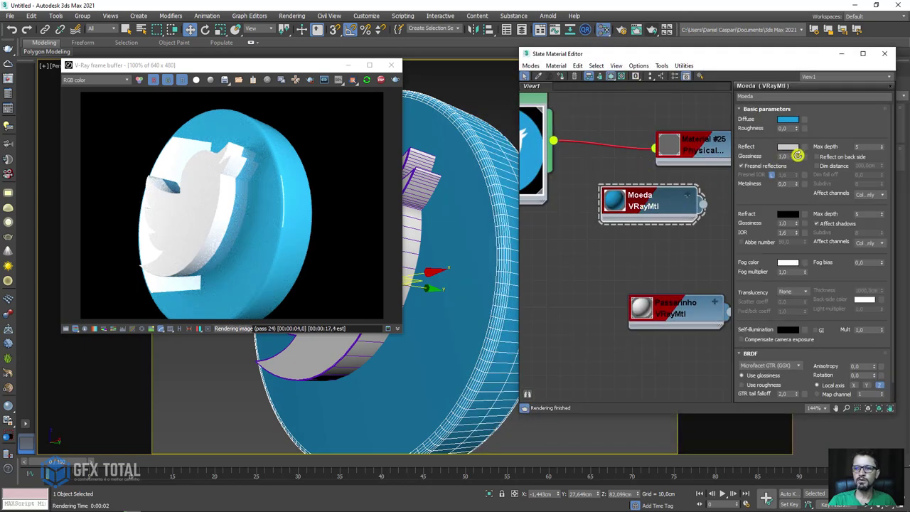
left_click_drag(796, 156, 792, 179)
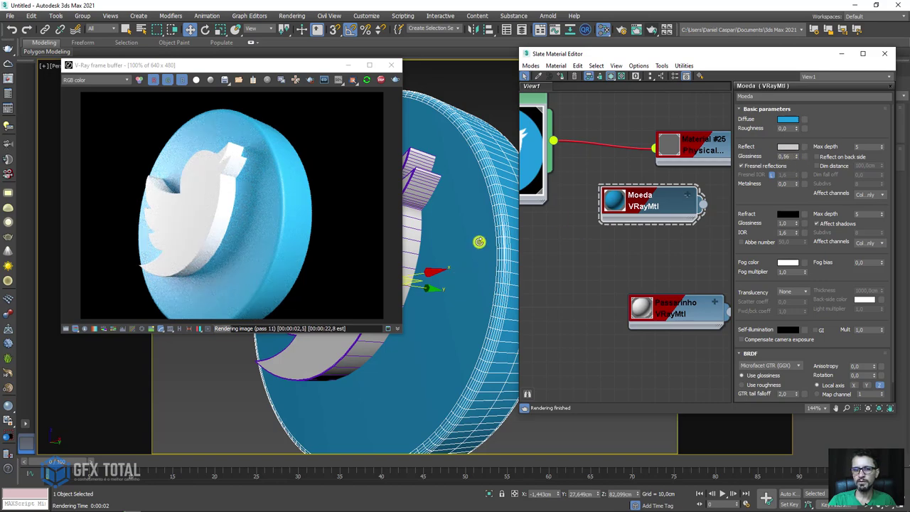
mouse_move(479, 241)
middle_mouse_down("alt")
mouse_move(491, 248)
mouse_move(470, 251)
middle_mouse_up("alt")
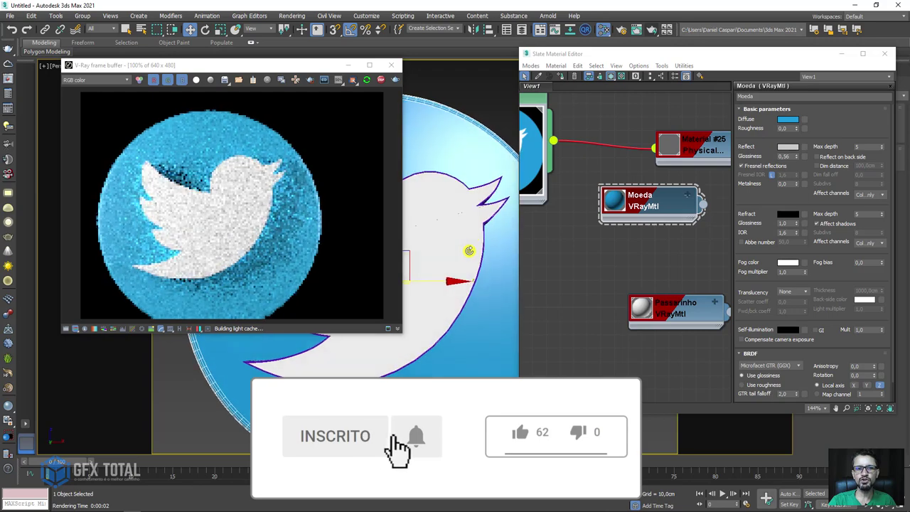
mouse_move(431, 278)
middle_mouse_down("alt")
mouse_move(536, 278)
mouse_move(488, 271)
middle_mouse_up("alt")
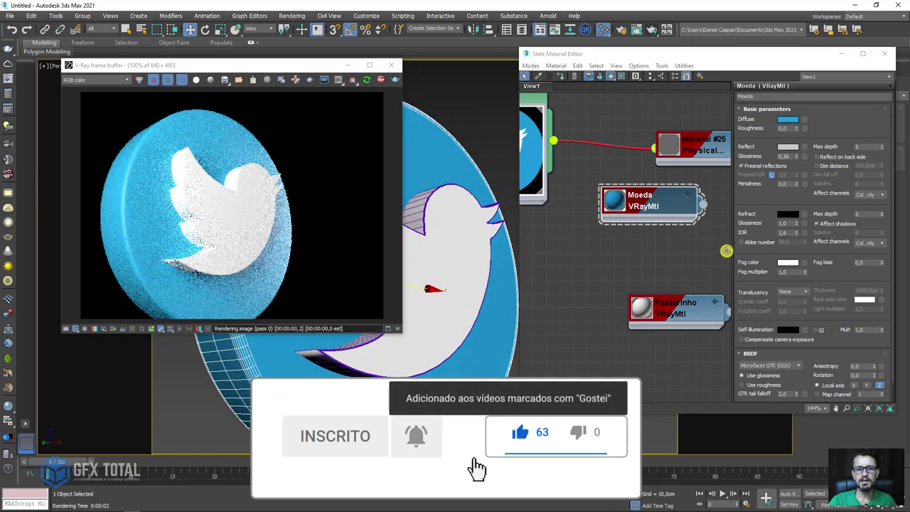
Restore Moeda's reflection glossiness to 1,0 and place the Passarinho node beside Moeda.
left_click_drag(796, 157, 795, 95)
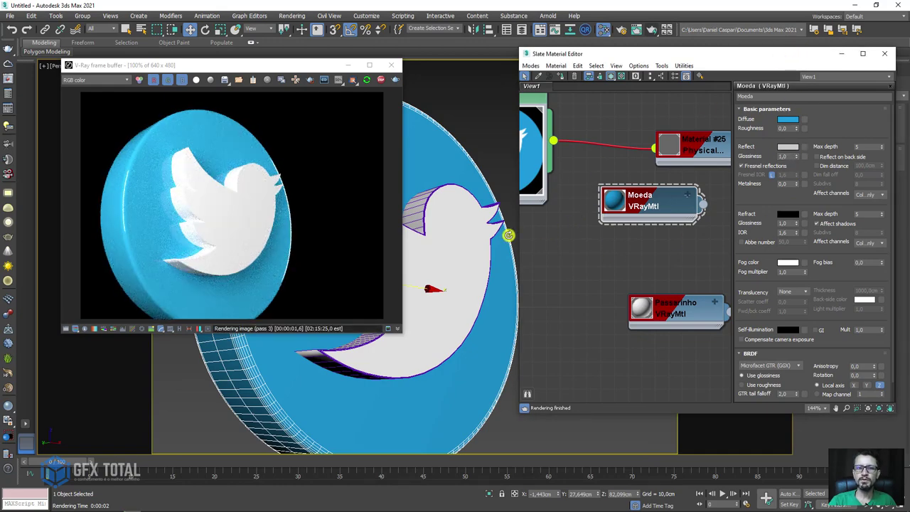
mouse_move(509, 235)
middle_mouse_down("alt")
mouse_move(520, 240)
mouse_move(406, 246)
mouse_move(446, 249)
middle_mouse_up("alt")
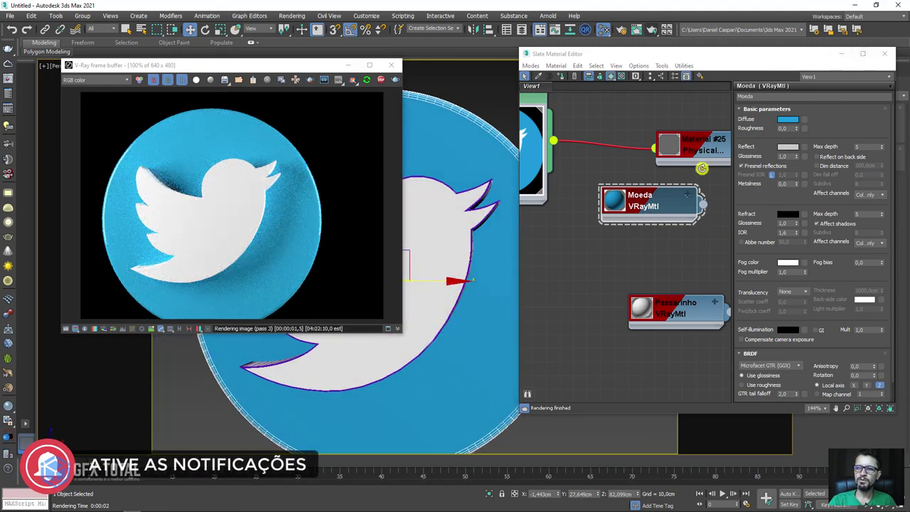
left_click_drag(701, 306, 673, 265)
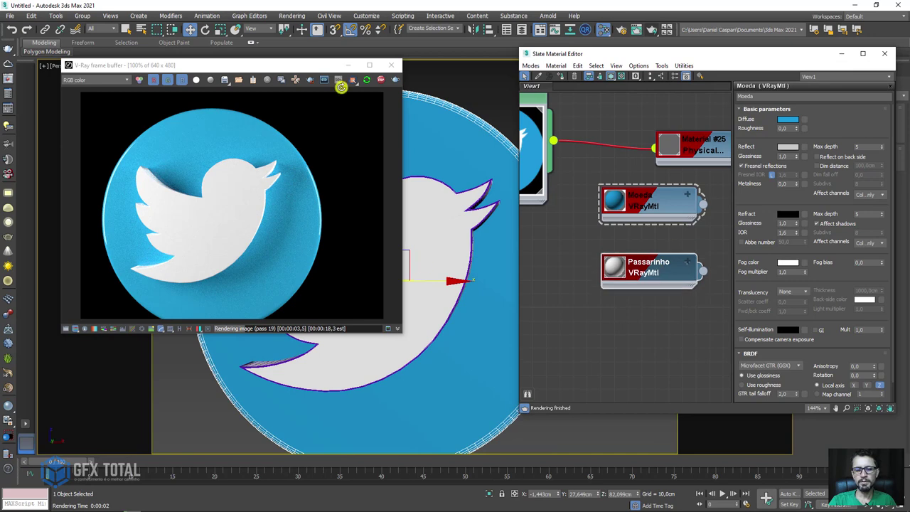
middle_click_drag(458, 209, 501, 214, "alt")
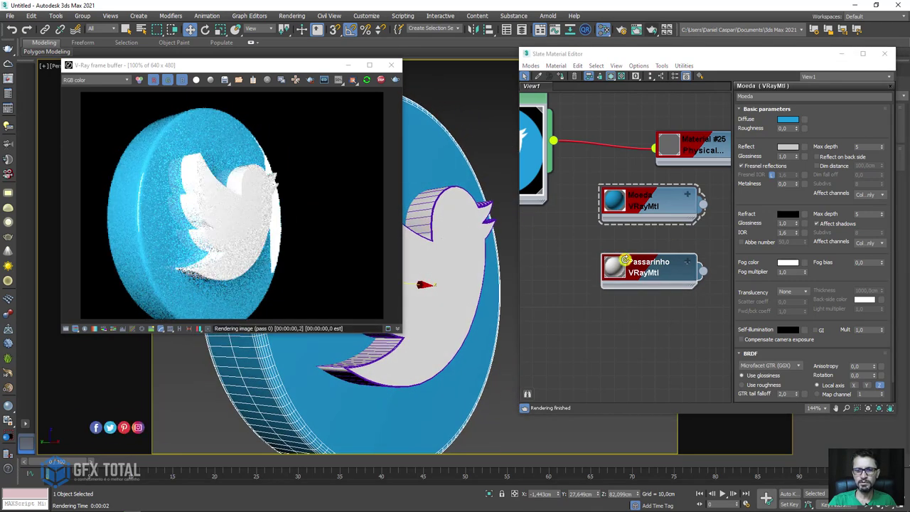
Set the Passarinho bird material's Reflect colour to pure white, Value 255.
left_click(626, 260)
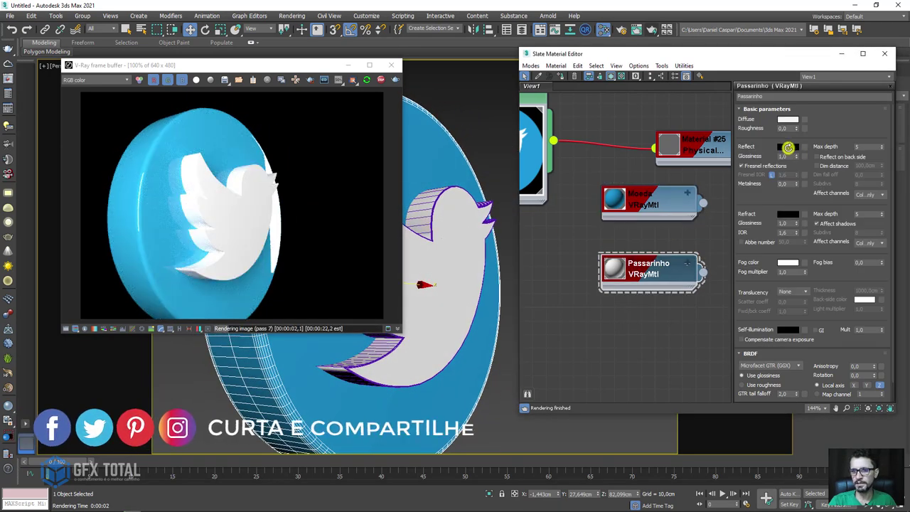
left_click(788, 147)
left_click_drag(329, 109, 393, 111)
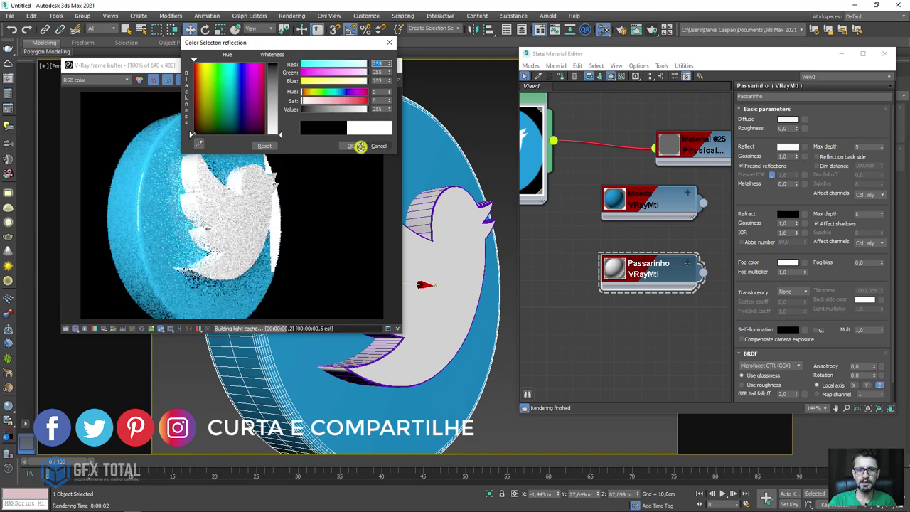
left_click(356, 146)
middle_click_drag(461, 211, 467, 217, "alt")
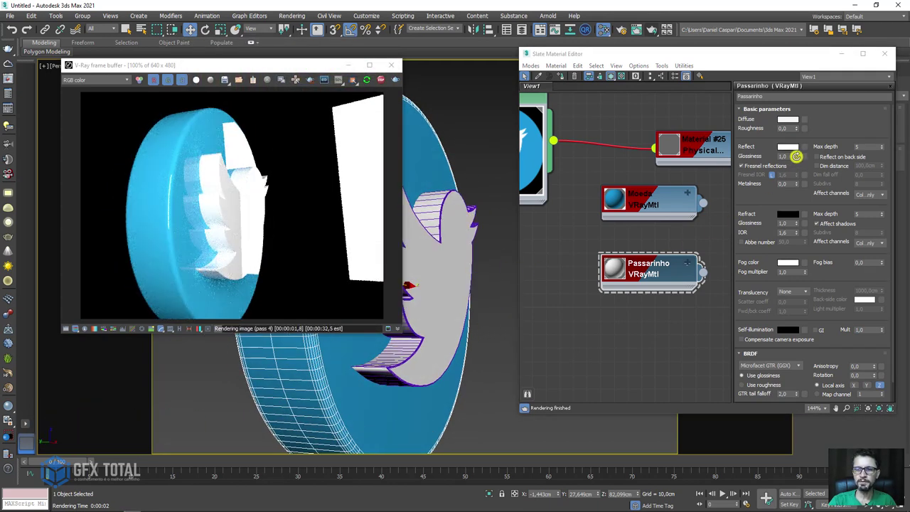
Reset the bird's reflection glossiness spinner and close the Slate Material Editor.
left_click(796, 157)
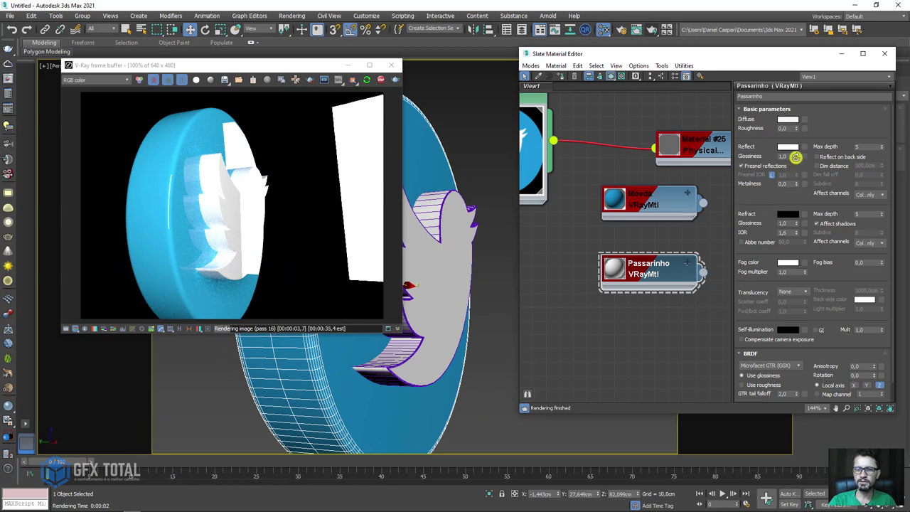
right_click(796, 157)
mouse_move(494, 288)
middle_mouse_down("alt")
mouse_move(451, 293)
mouse_move(486, 175)
middle_mouse_up("alt")
left_click(884, 53)
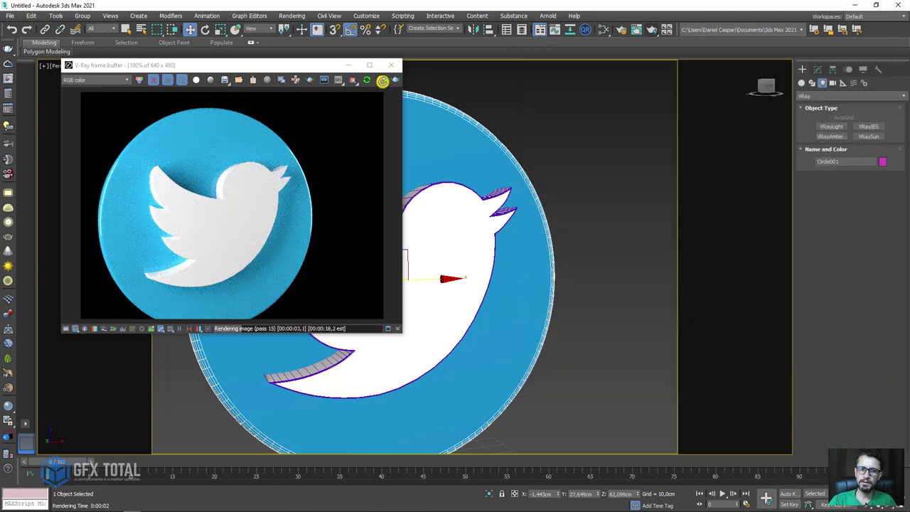
Stop and close the V-Ray live render, then orbit to a near-front view of the coin.
left_click(381, 80)
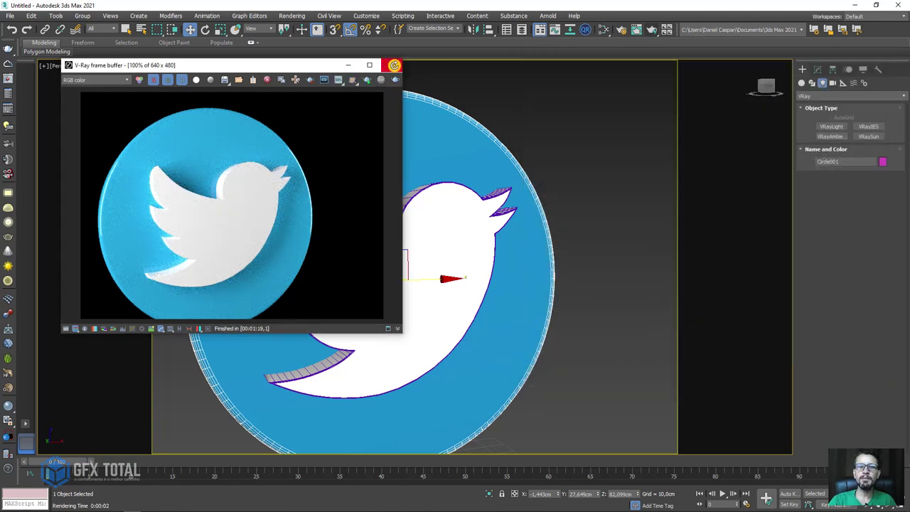
left_click(394, 65)
mouse_move(453, 206)
middle_mouse_down("alt")
mouse_move(512, 167)
mouse_move(552, 175)
mouse_move(565, 243)
mouse_move(546, 252)
middle_mouse_up("alt")
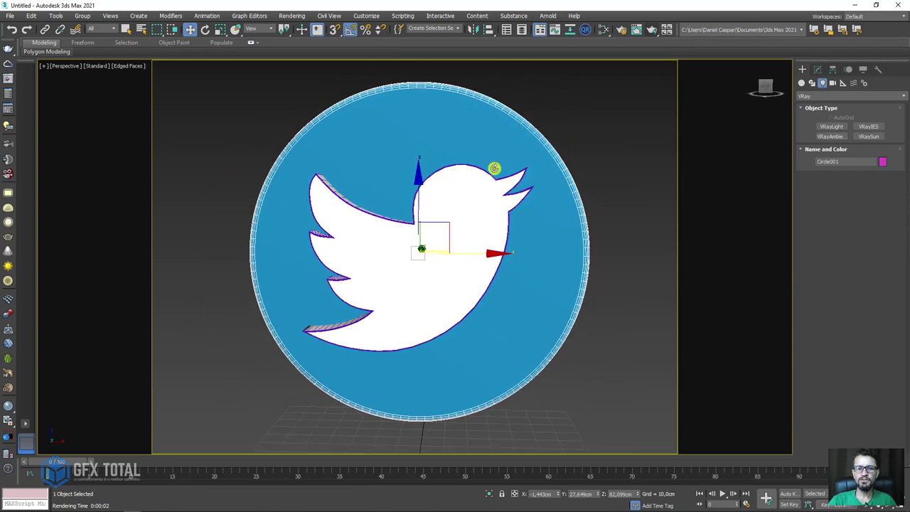
mouse_move(457, 224)
middle_mouse_down("alt")
mouse_move(485, 136)
mouse_move(591, 81)
middle_mouse_up("alt")
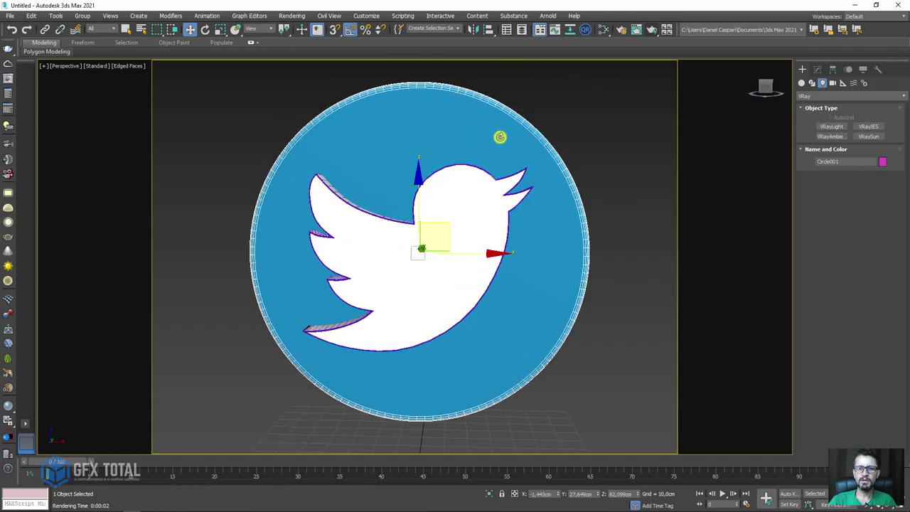
Reselect the coin and switch on Auto Key.
left_click(668, 211)
left_click_drag(590, 97, 505, 167)
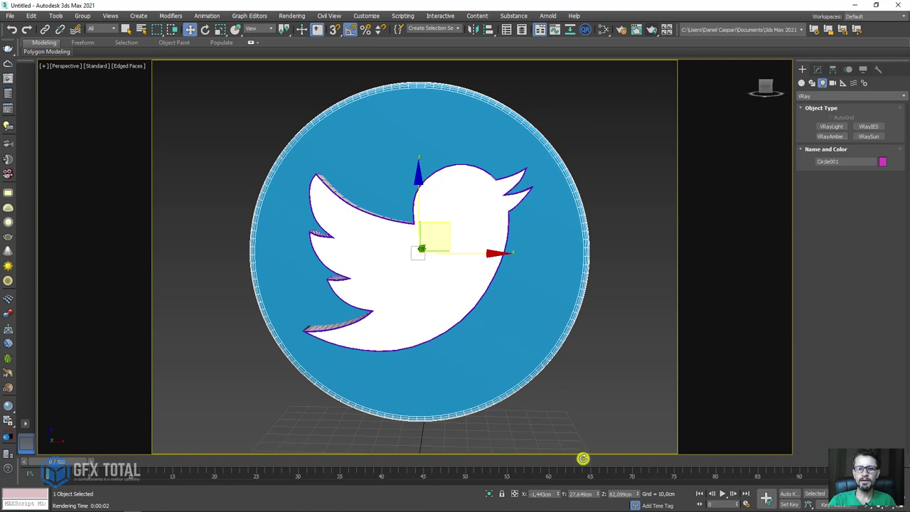
left_click(788, 494)
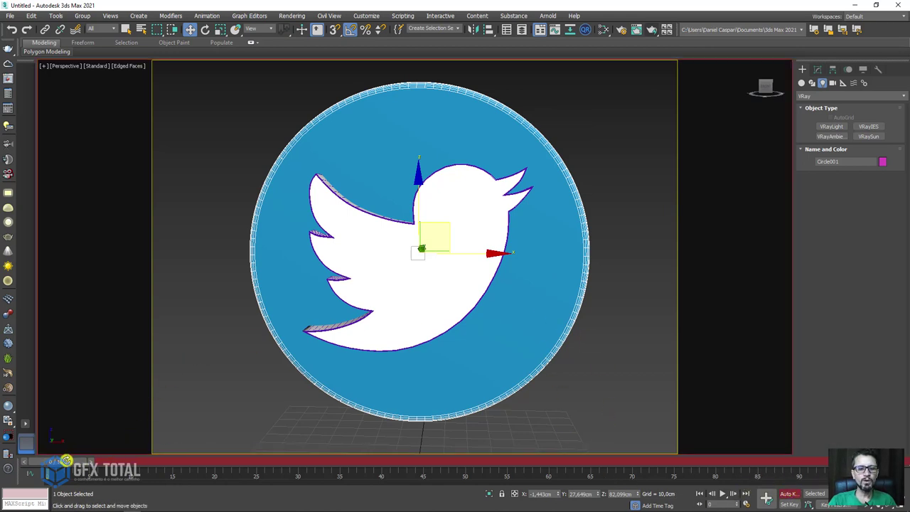
Move the time slider to frame 30 and switch to the Rotate tool (E).
left_click_drag(66, 461, 305, 429)
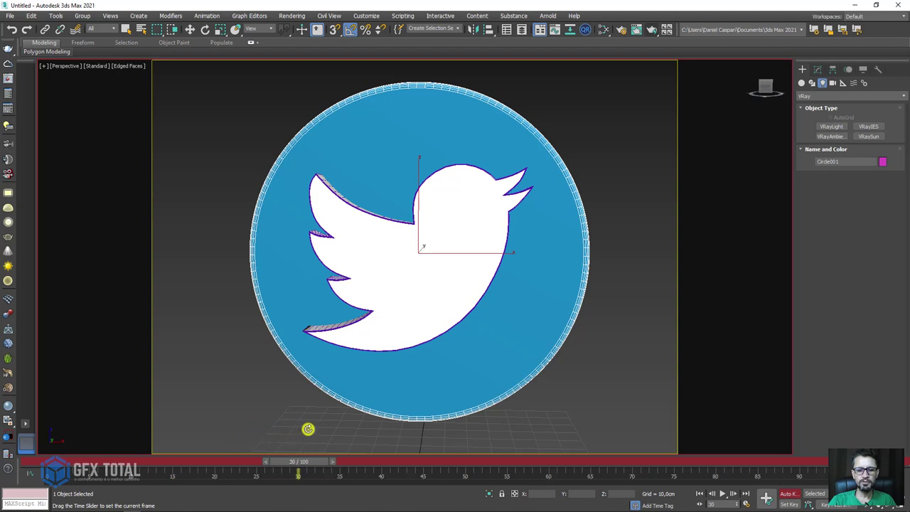
key("w")
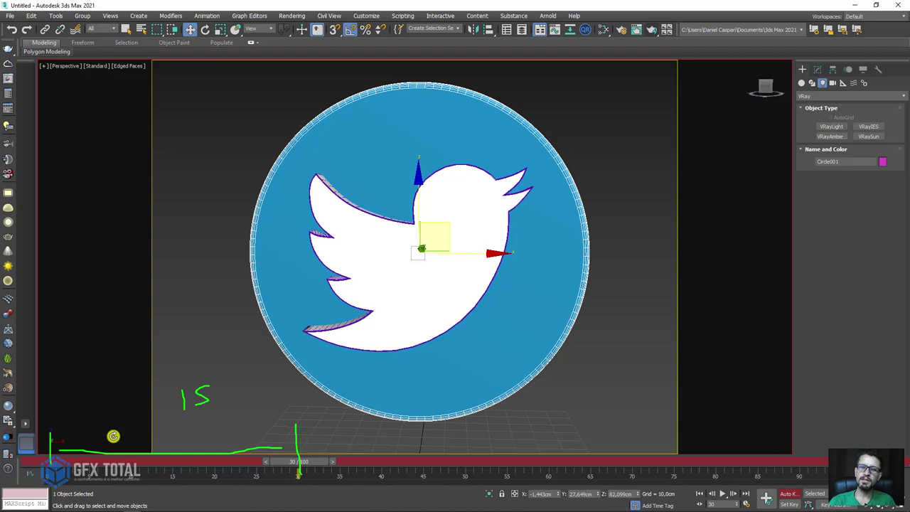
key("Escape")
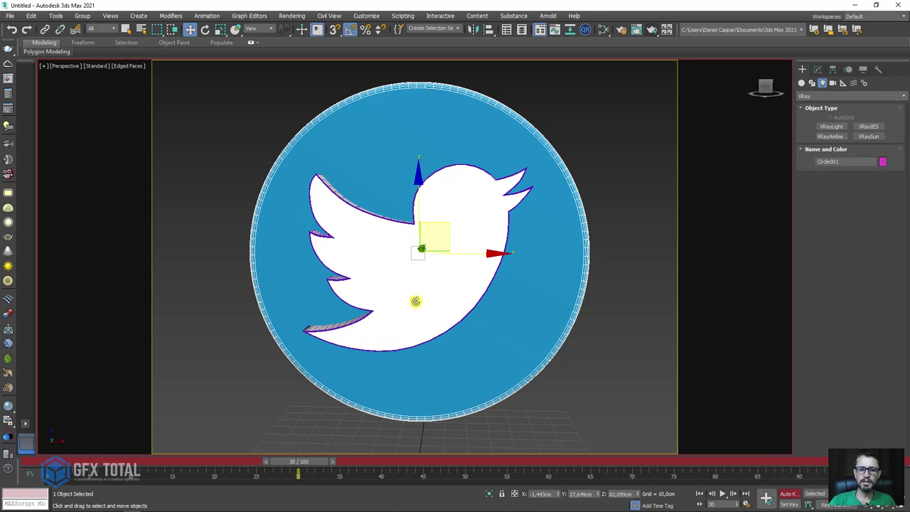
key("e")
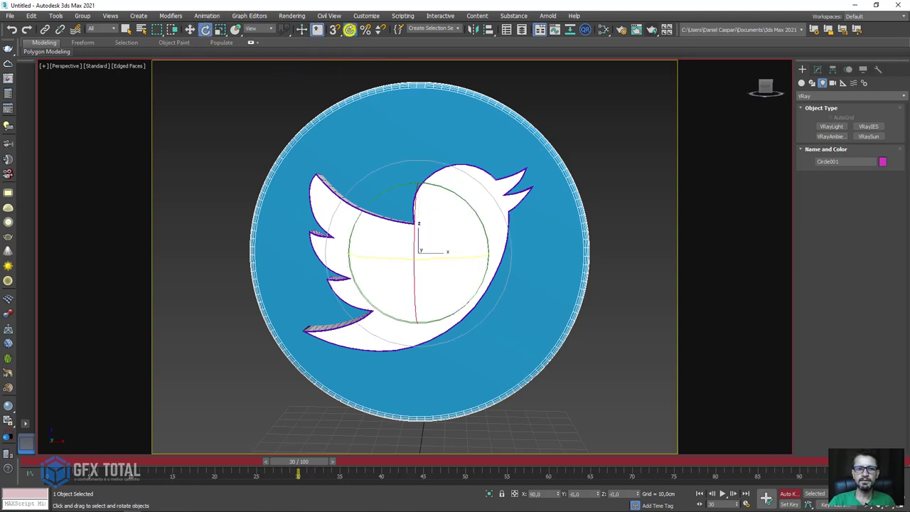
With Angle Snap on, rotate the bird 180° at frame 30, then turn Auto Key off.
left_click(350, 27)
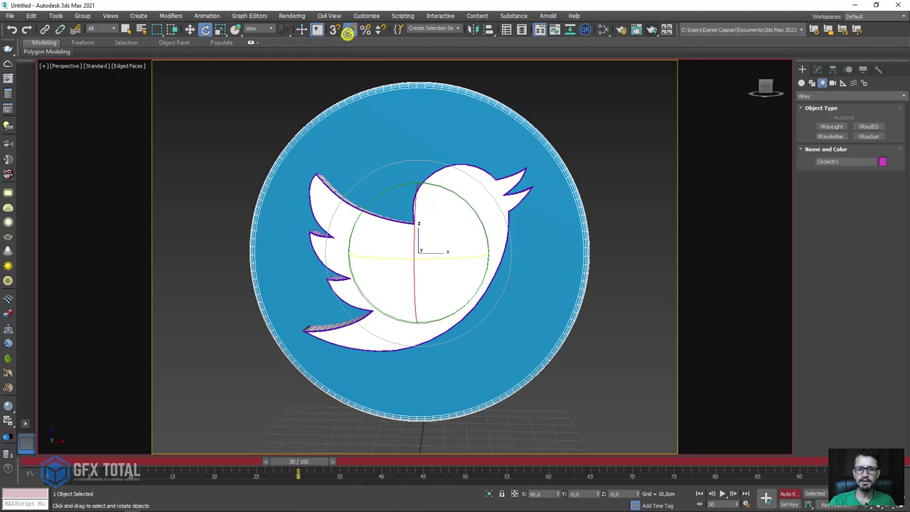
left_click_drag(382, 258, 468, 257)
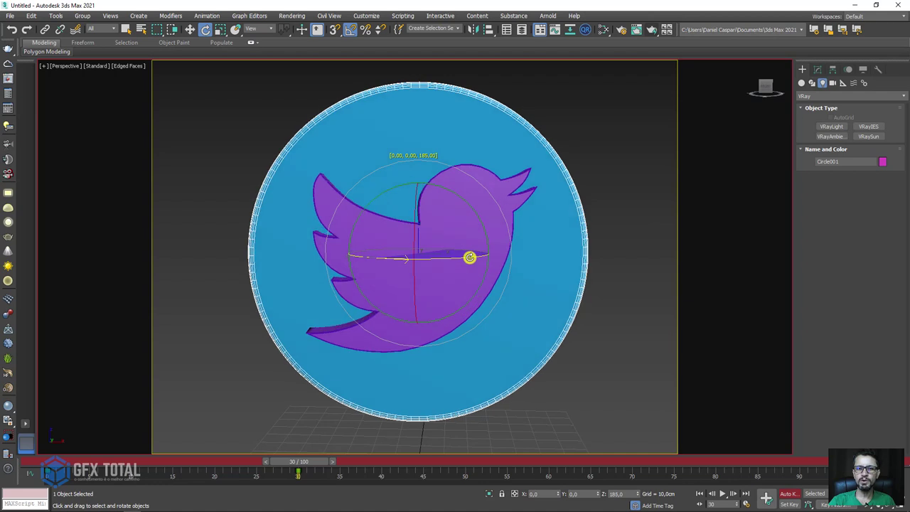
left_click_drag(468, 258, 467, 258)
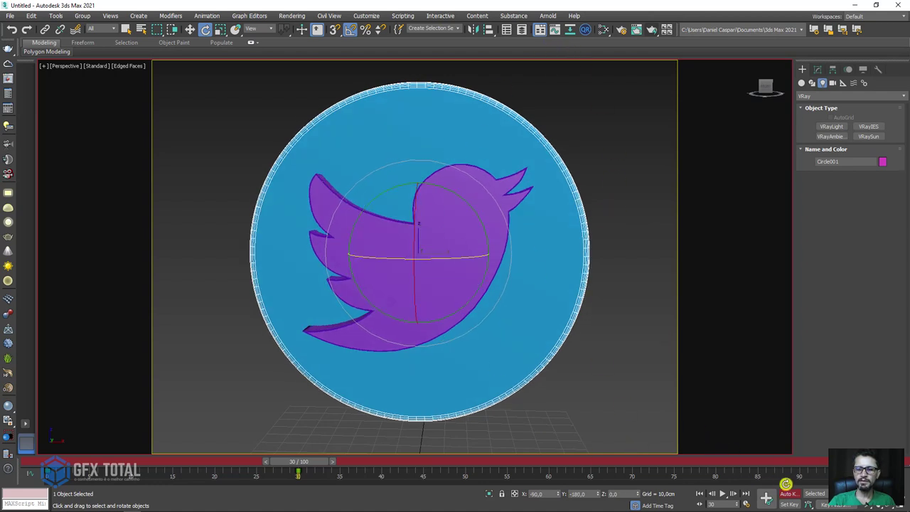
left_click(789, 492)
Assign the white Passarinho material to the bird in the Slate Material Editor.
left_click(604, 29)
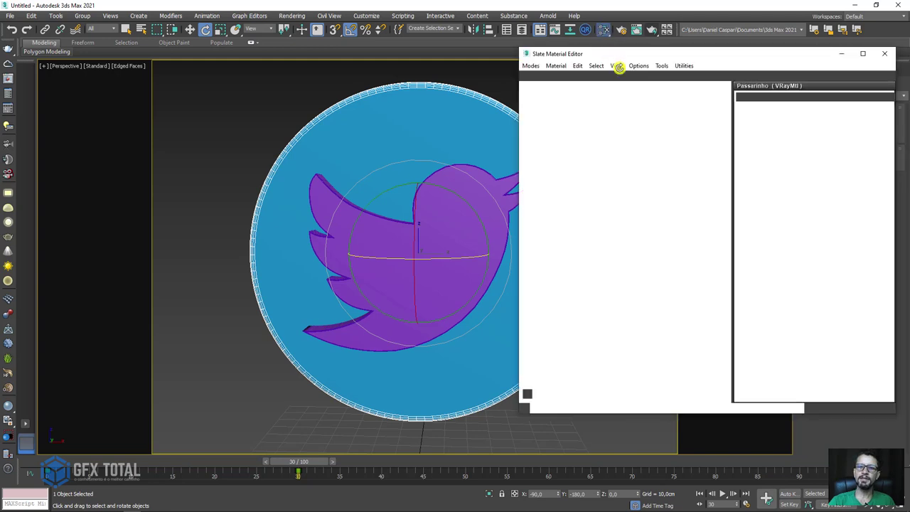
left_click_drag(643, 342, 437, 250)
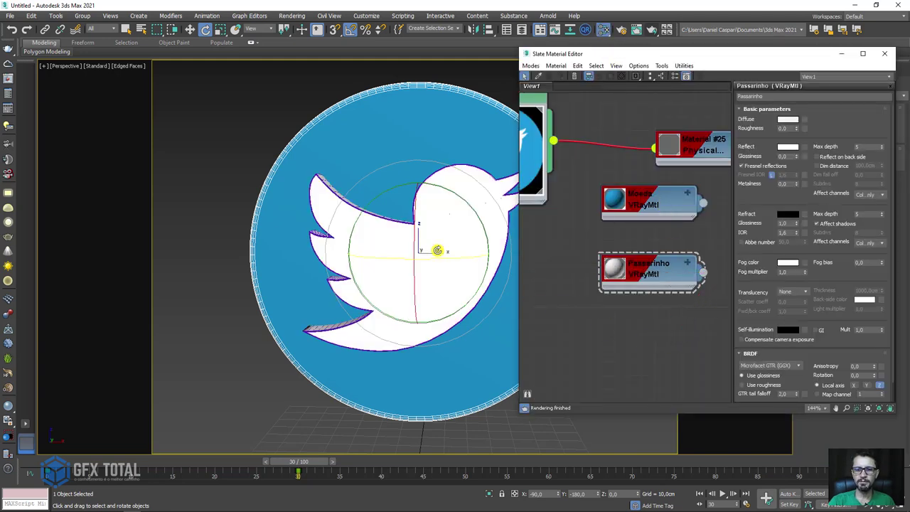
left_click(884, 54)
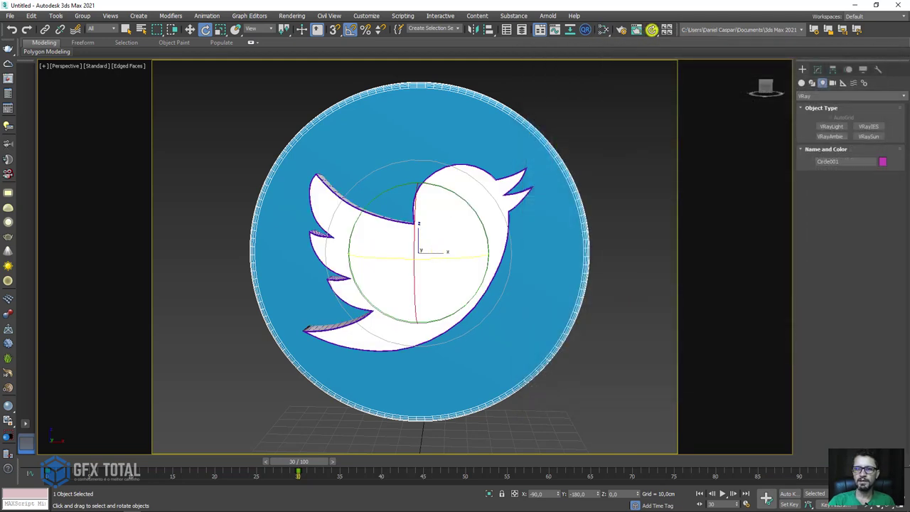
Test-render the coin, check its alpha channel, and return the time slider to frame 0.
left_click(651, 30)
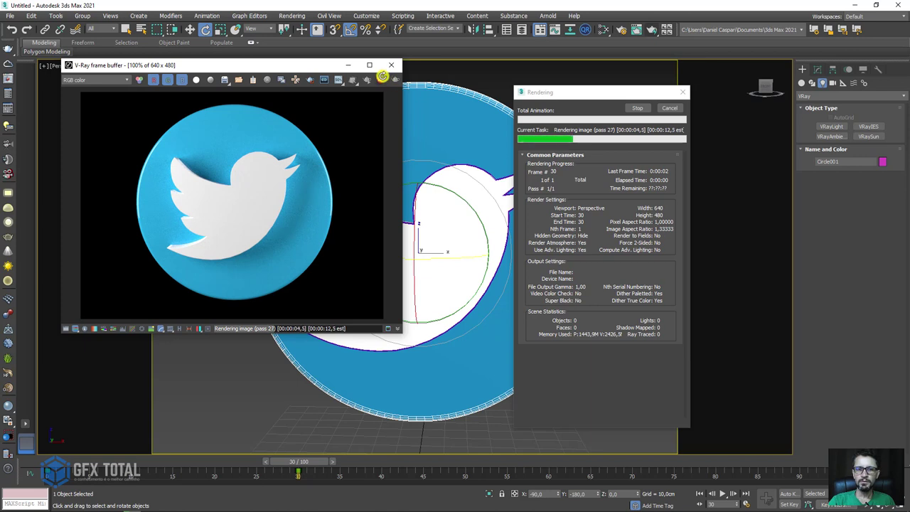
left_click(196, 79)
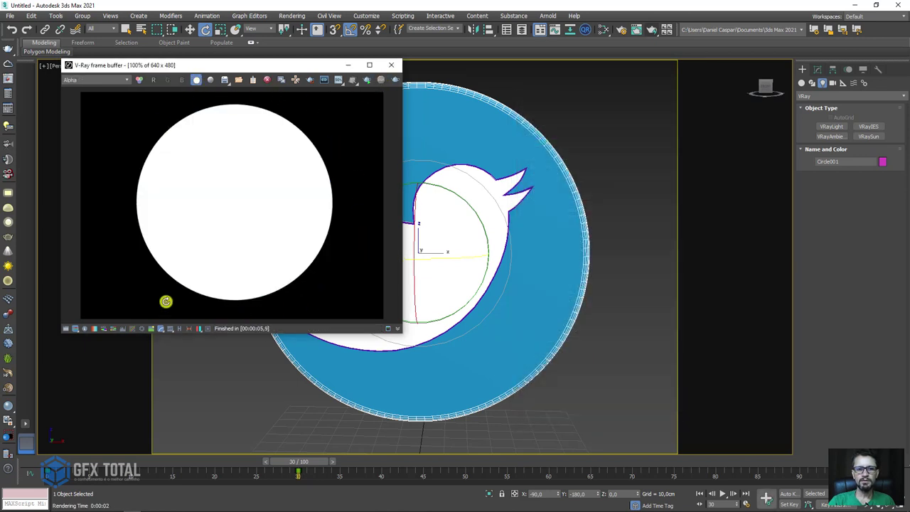
left_click(195, 79)
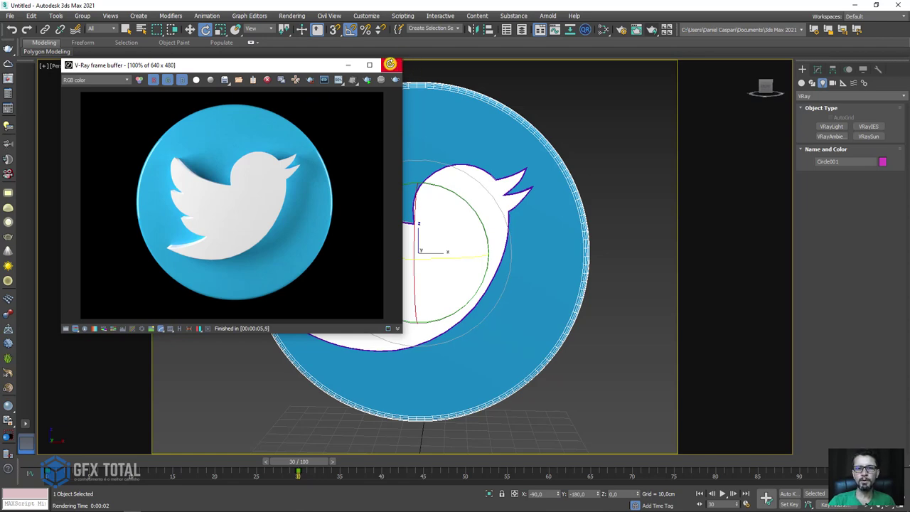
left_click(389, 65)
mouse_move(307, 461)
left_mouse_down()
mouse_move(5, 453)
mouse_move(671, 466)
left_mouse_up()
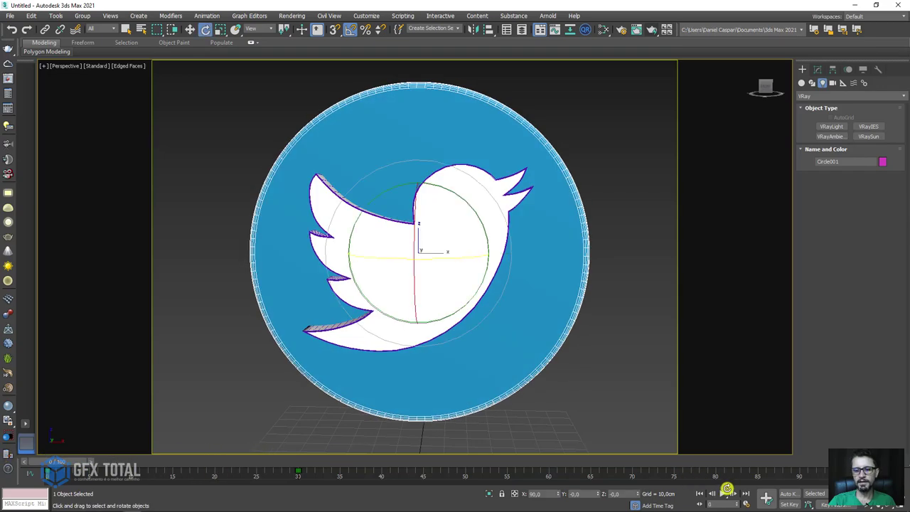
Play and scrub the bird's 180° flip, stop playback, and bring up the Curve Editor.
left_click(727, 492)
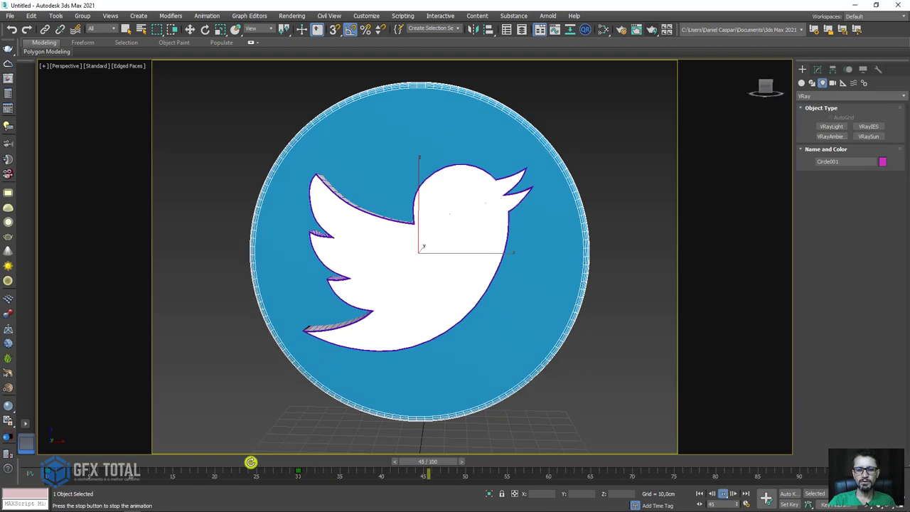
mouse_move(251, 462)
left_mouse_down()
mouse_move(234, 462)
mouse_move(305, 465)
mouse_move(42, 462)
left_mouse_up()
key("e")
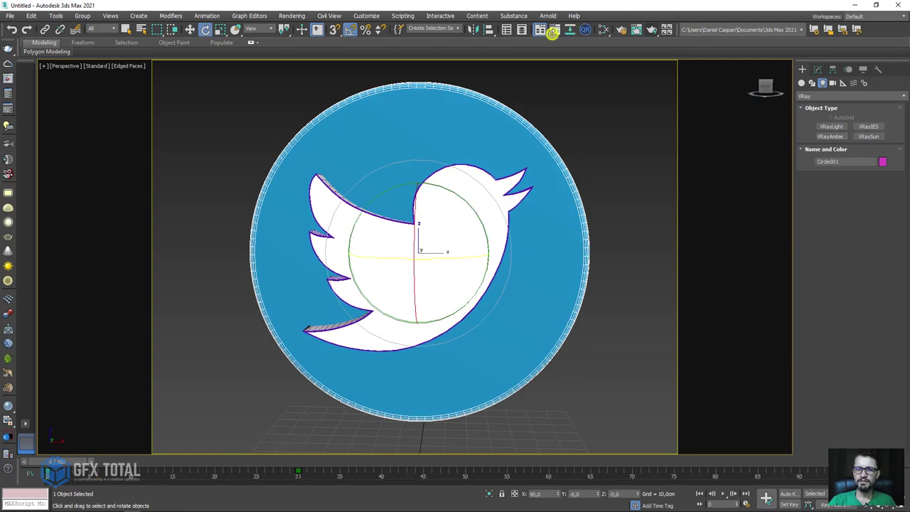
left_click(554, 30)
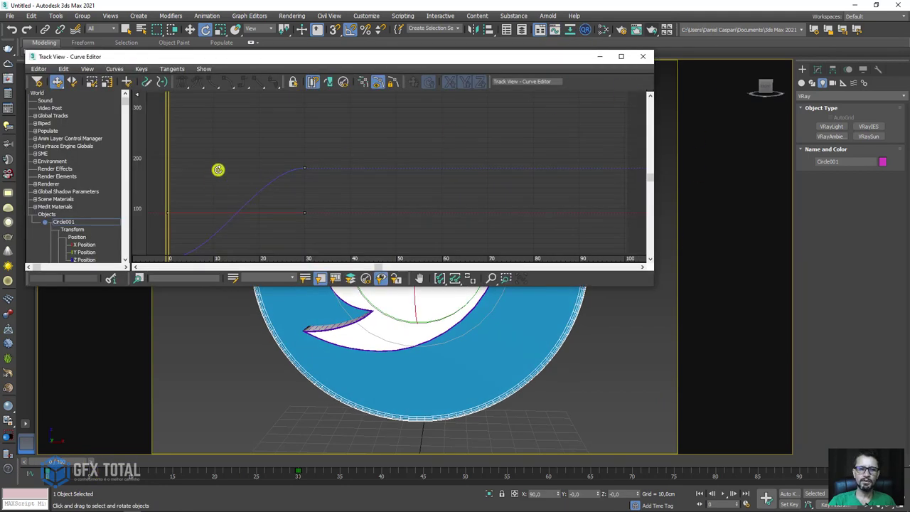
Set the bird's Z Rotation out-of-range type to Loop, then close Track View.
middle_click_drag(219, 169, 335, 120)
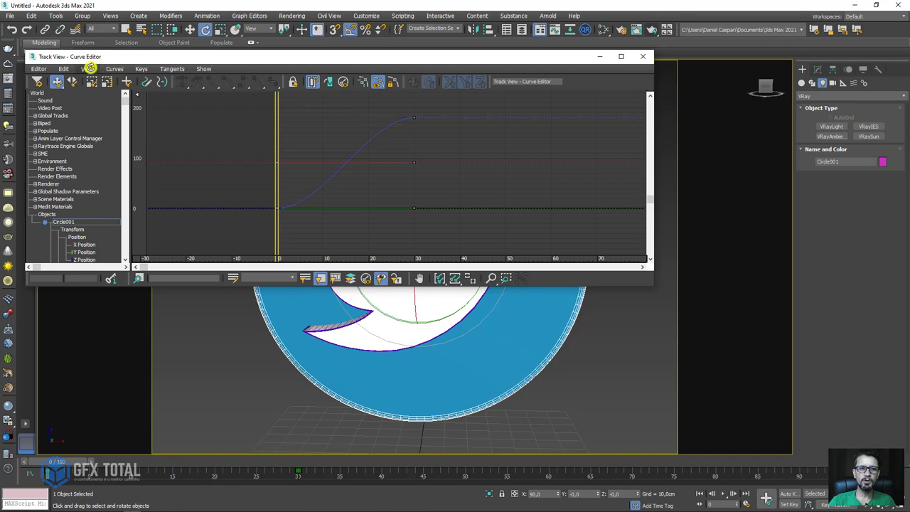
left_click_drag(126, 96, 126, 156)
left_click(86, 199)
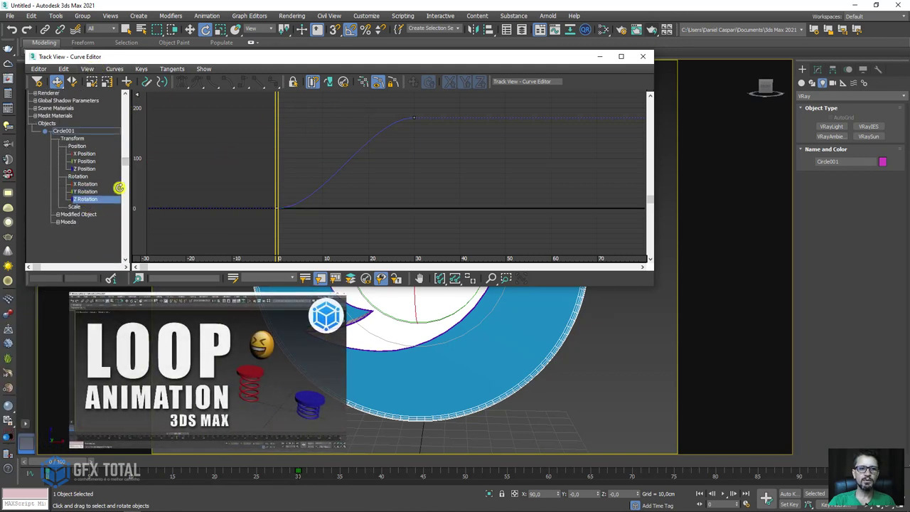
left_click(67, 68)
mouse_move(76, 123)
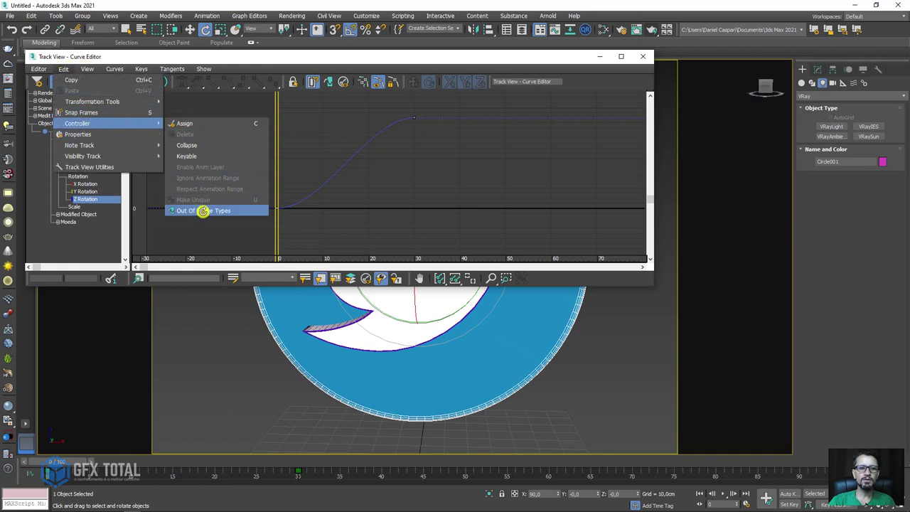
left_click(202, 212)
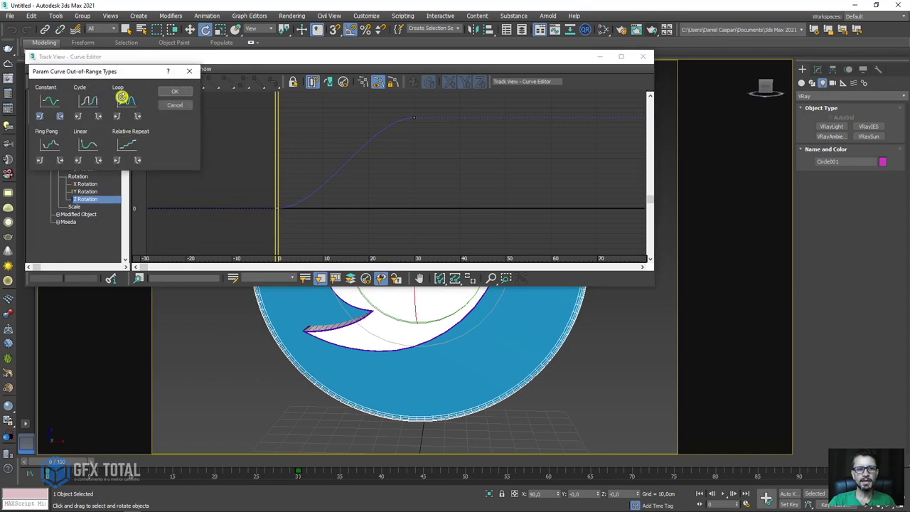
left_click(122, 97)
left_click(175, 91)
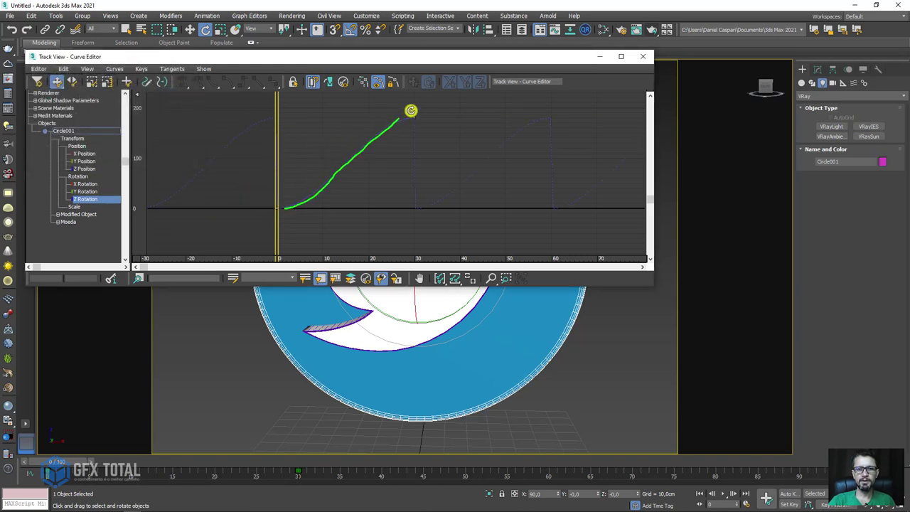
mouse_move(411, 110)
left_mouse_down()
mouse_move(406, 207)
mouse_move(531, 119)
left_mouse_up()
left_click_drag(550, 196, 639, 136)
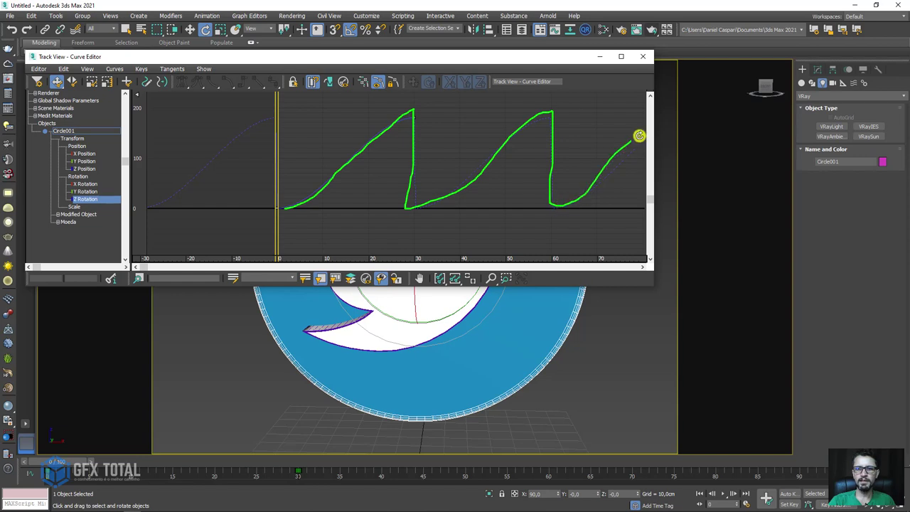
left_click(607, 58)
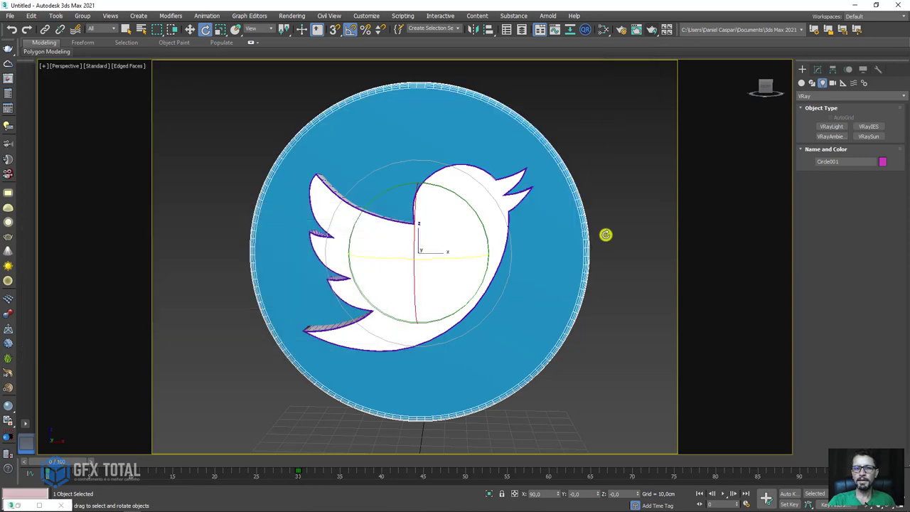
Play the looping coin spin and stop playback around frame 18.
left_click(724, 493)
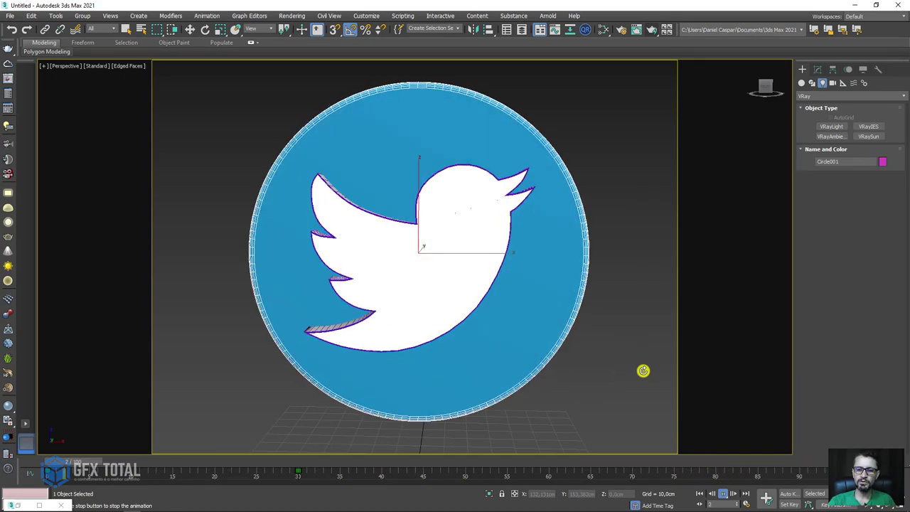
key("slash")
key("e")
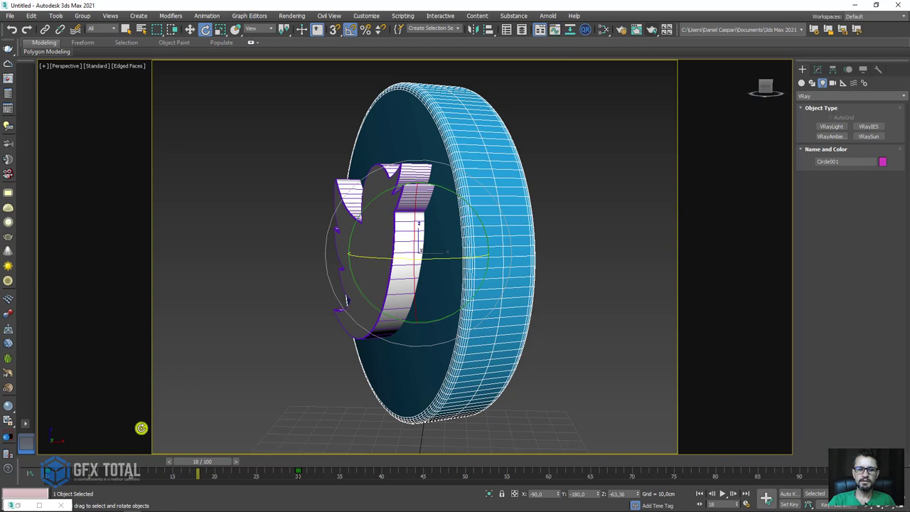
Set the Z Rotation keys at frames 0 and 30 to linear tangents in the Curve Editor, then replay the loop.
left_click(303, 284)
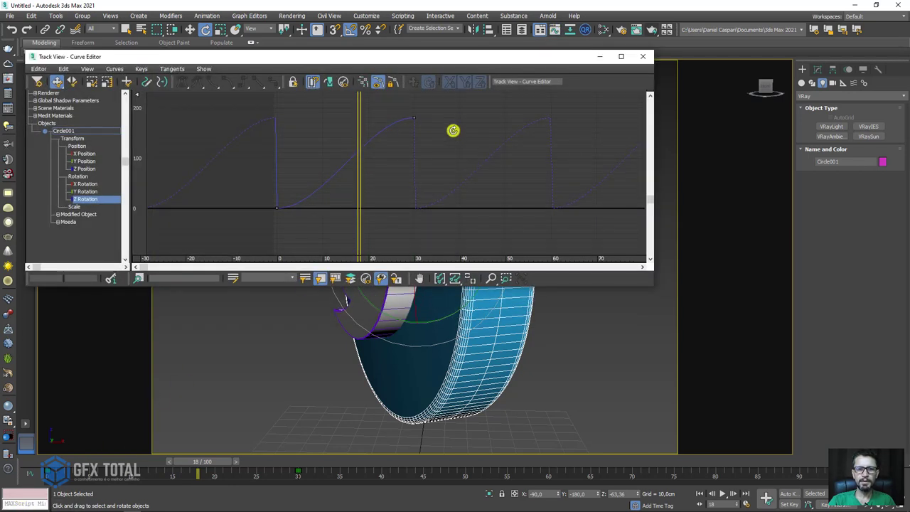
left_click_drag(229, 219, 231, 218)
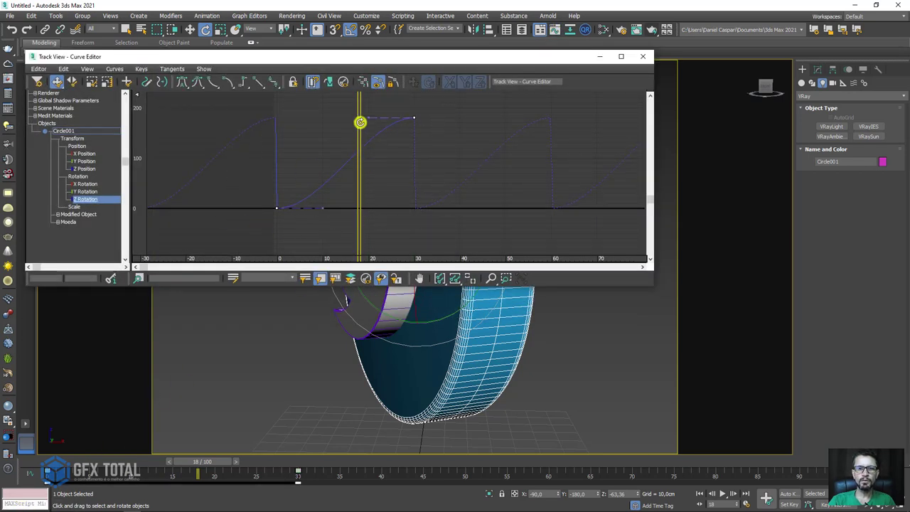
left_click(259, 82)
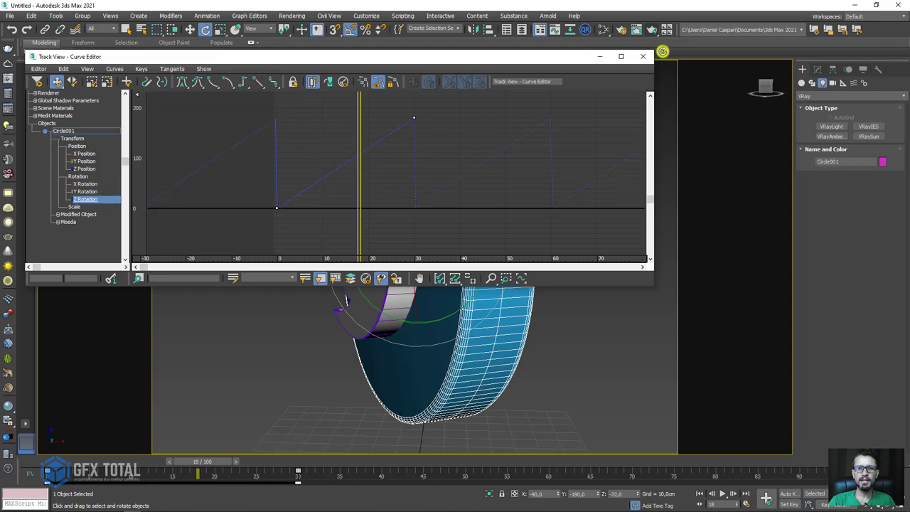
left_click(643, 56)
left_click(721, 493)
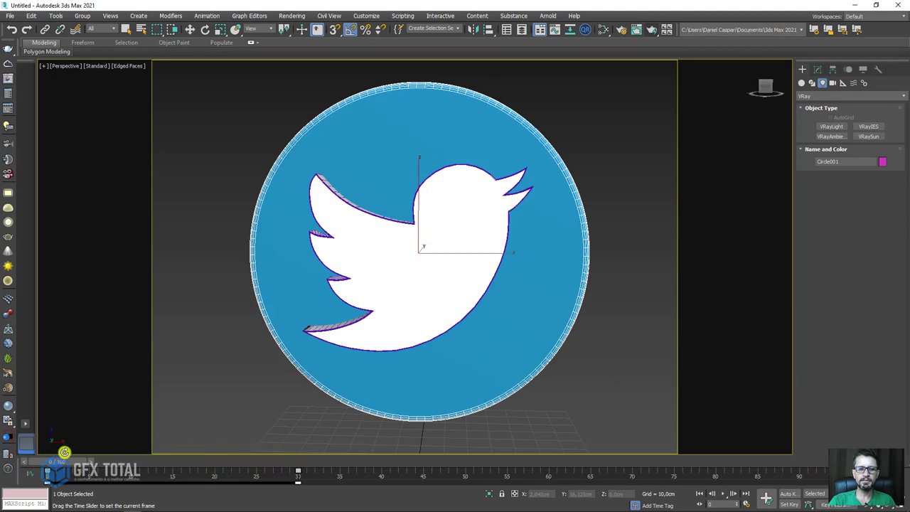
Scrub the timeline to check the spin, return to frame 0, and open Render Setup.
mouse_move(219, 458)
left_mouse_down()
mouse_move(295, 449)
mouse_move(756, 445)
mouse_move(53, 461)
left_mouse_up()
key("e")
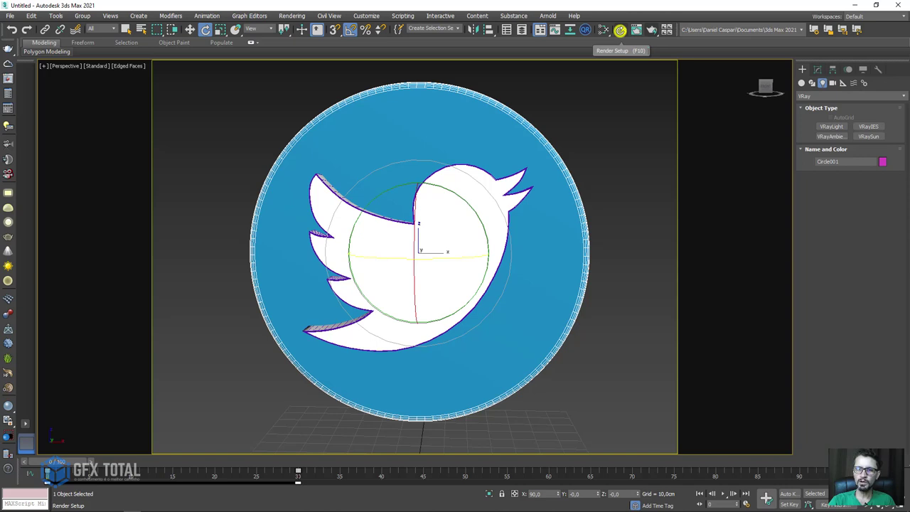
left_click(620, 30)
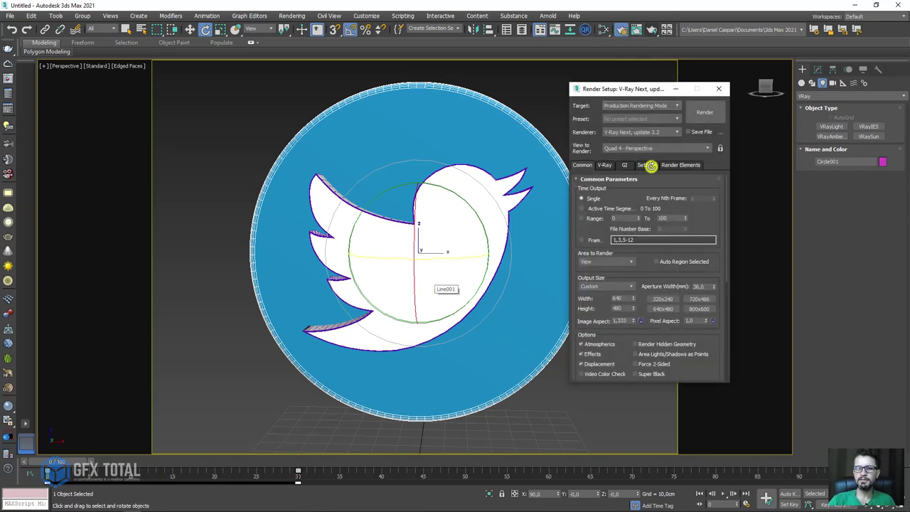
Set Time Output to a Range from frame 1 to 30 and scroll down to Render Output.
left_click_drag(640, 88, 447, 115)
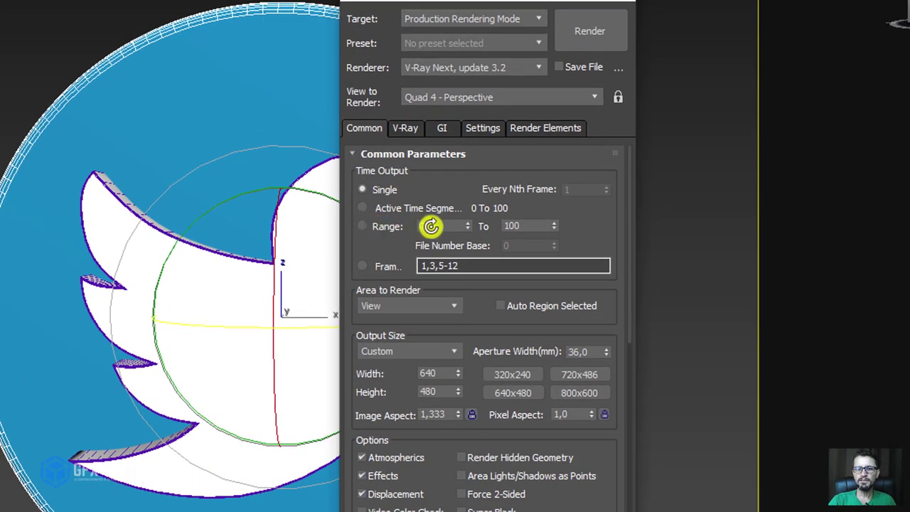
left_click(363, 226)
left_click(427, 225)
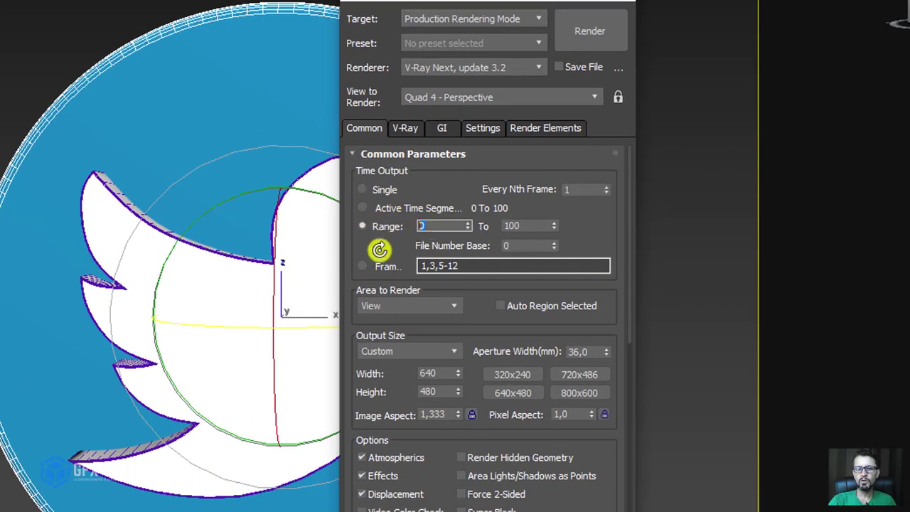
double_click(525, 228)
type("30")
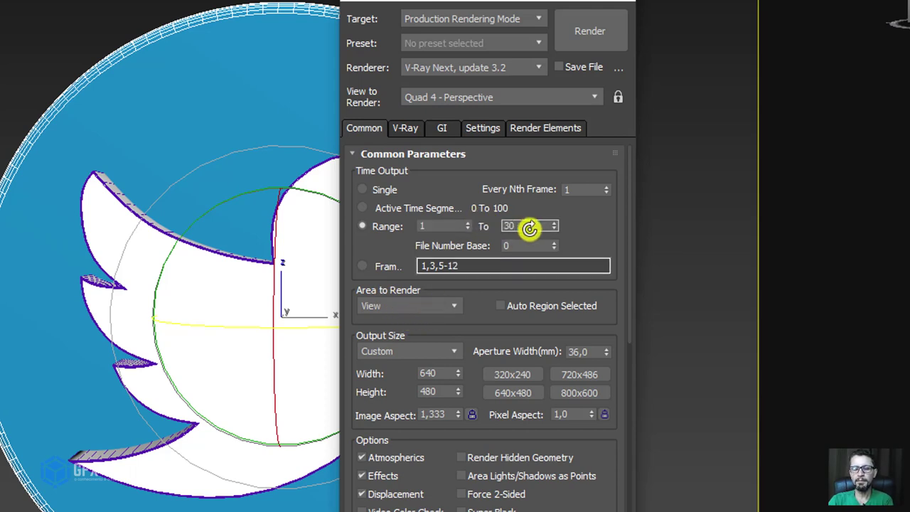
double_click(434, 226)
type("0")
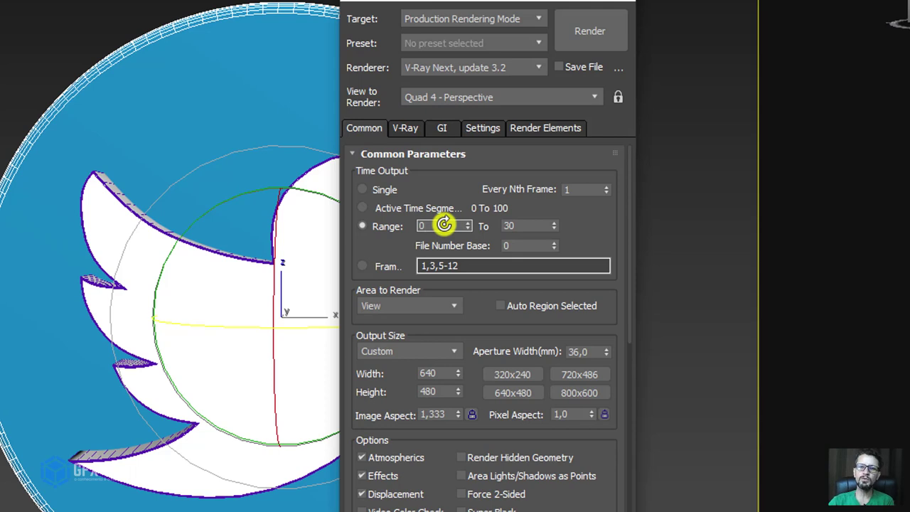
type("1")
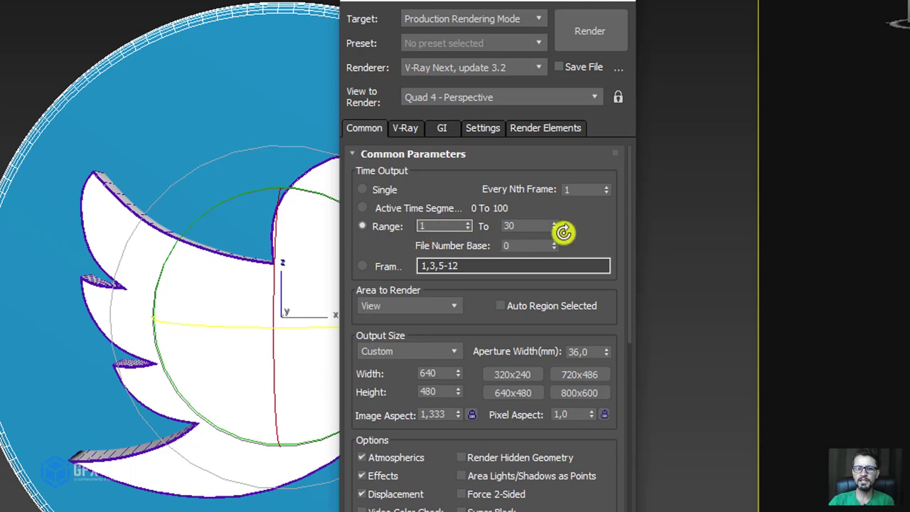
scroll(578, 199, "down", 1)
mouse_move(542, 463)
left_mouse_down()
mouse_move(576, 451)
mouse_move(579, 170)
left_mouse_up()
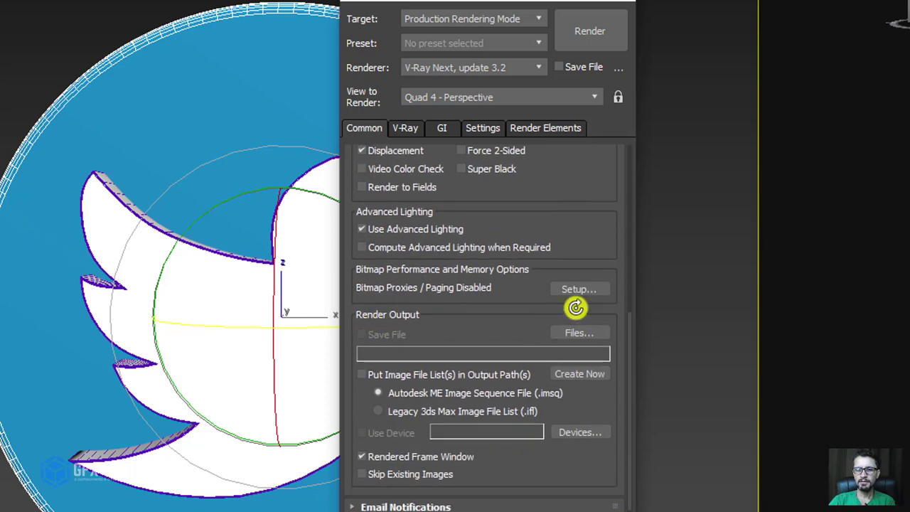
Create and open a new 'Animação 3D' folder inside Desktop > Twitter Logo 3D 3ds Max.
left_click(579, 331)
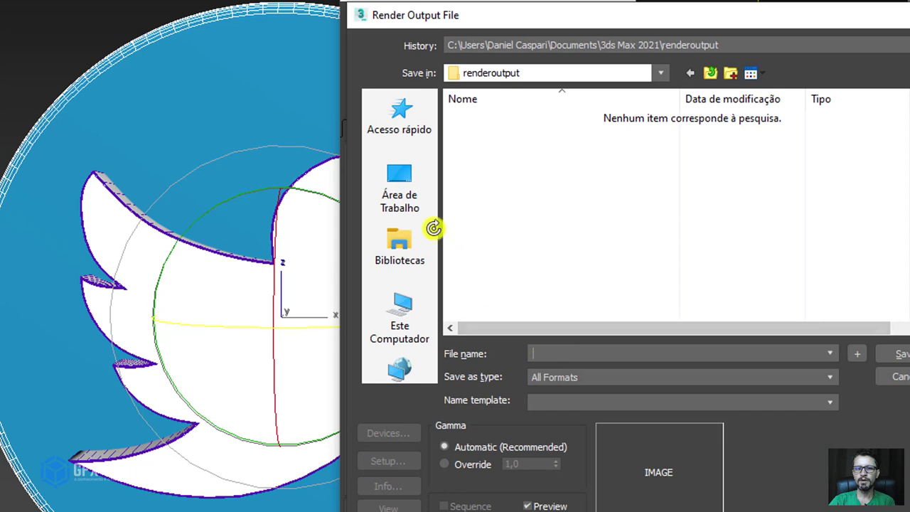
left_click(402, 180)
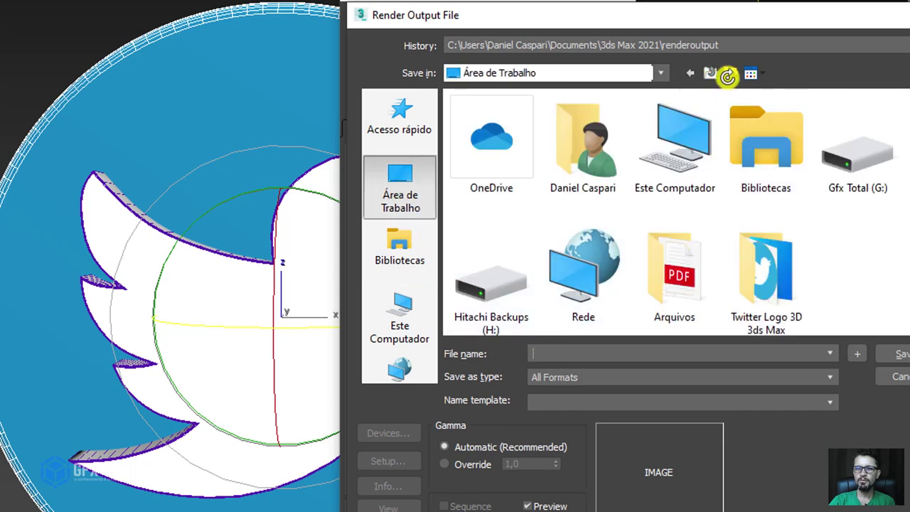
left_click(763, 276)
double_click(762, 276)
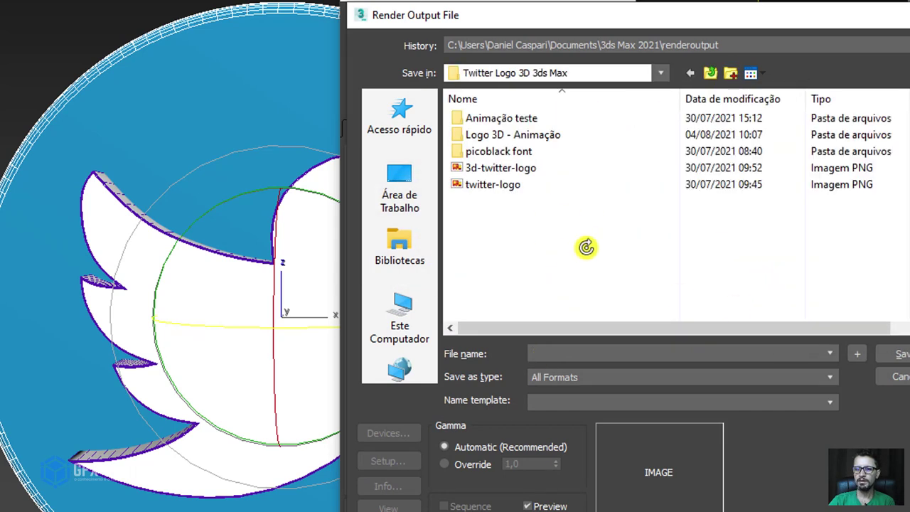
left_click(731, 73)
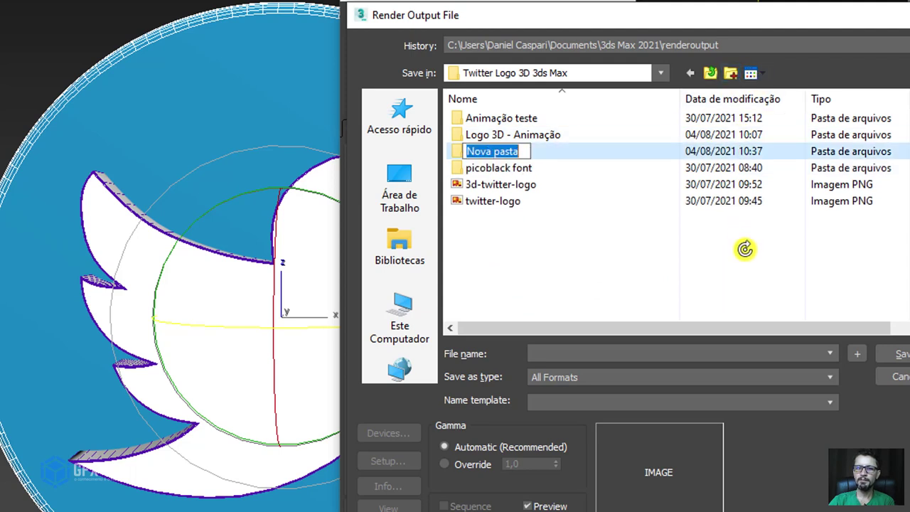
type("Animação 3D")
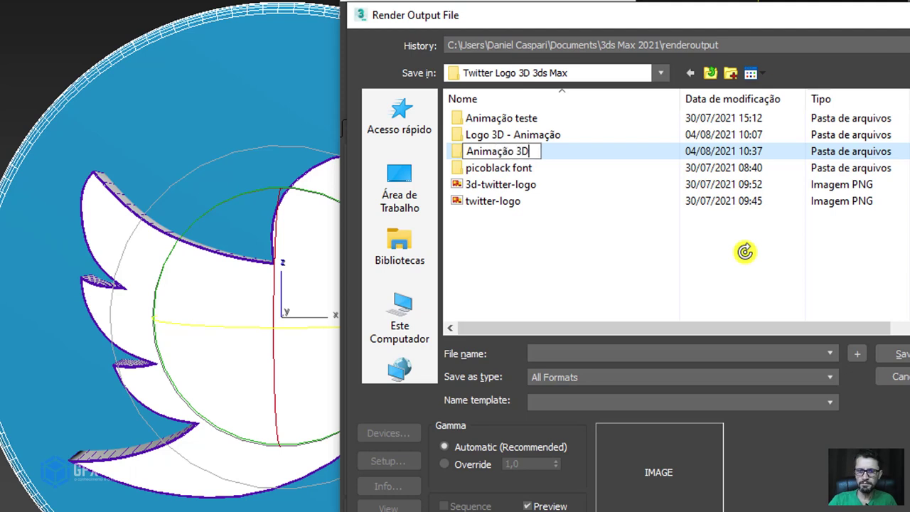
key("Return")
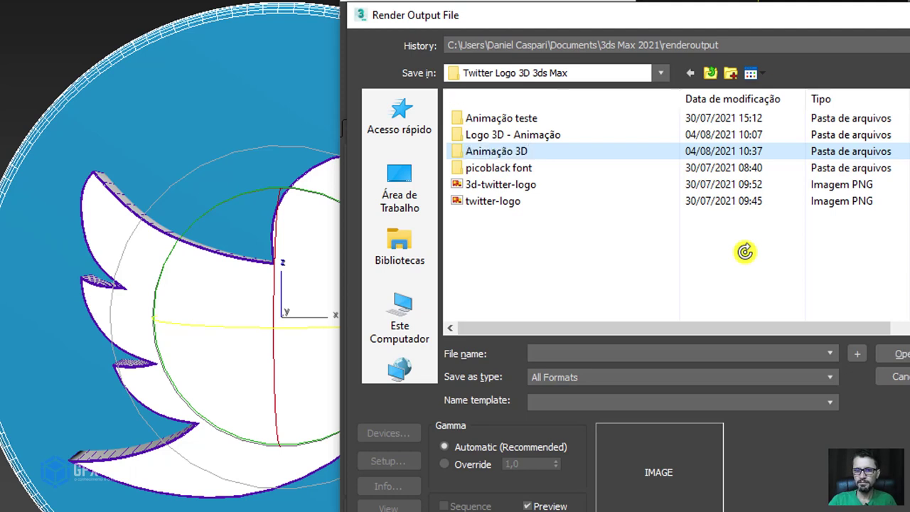
key("Return")
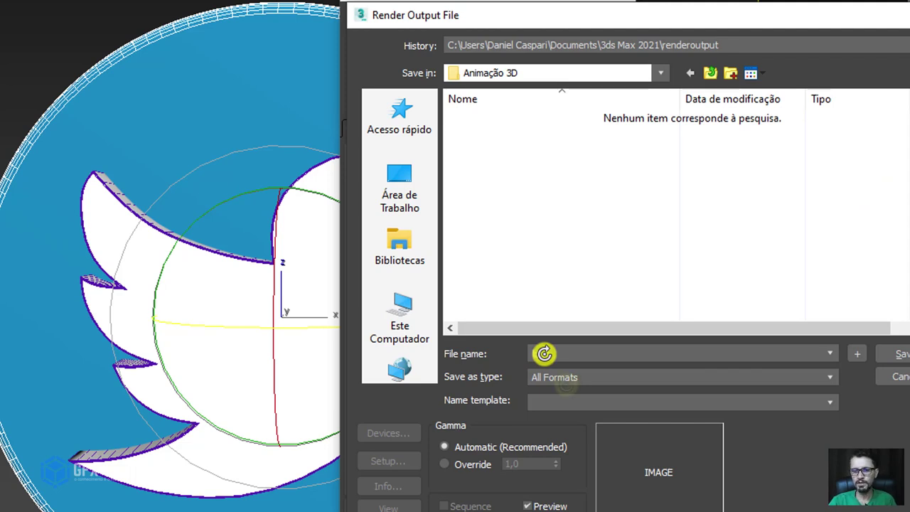
Save the render output as 'logo' in PNG format with the alpha channel enabled.
type("logo")
left_click(578, 377)
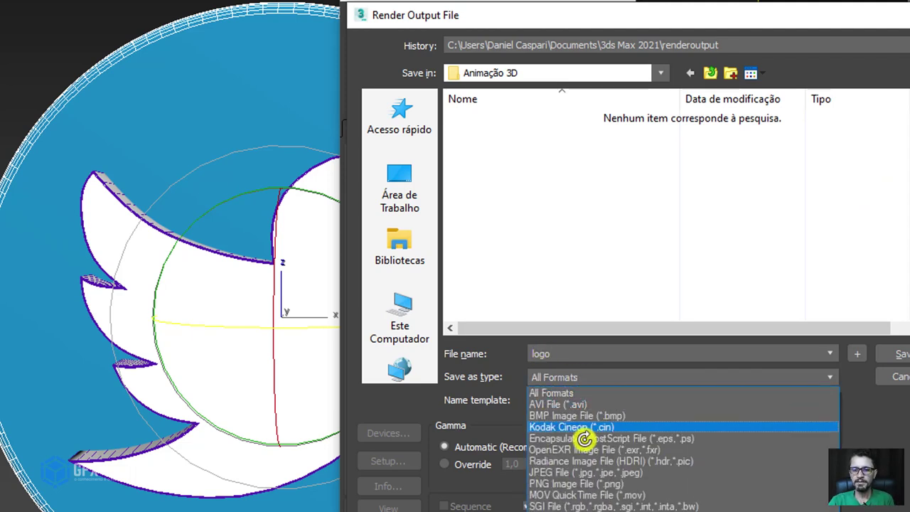
left_click(562, 484)
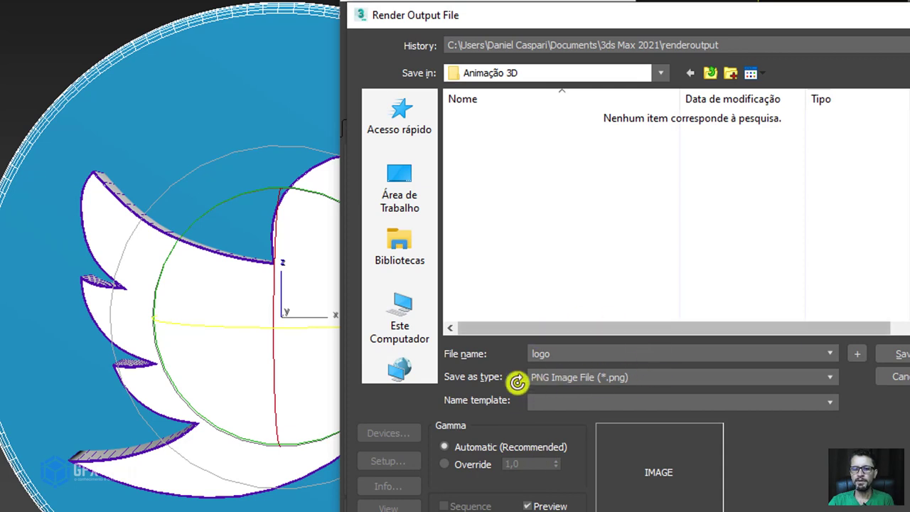
left_click(904, 353)
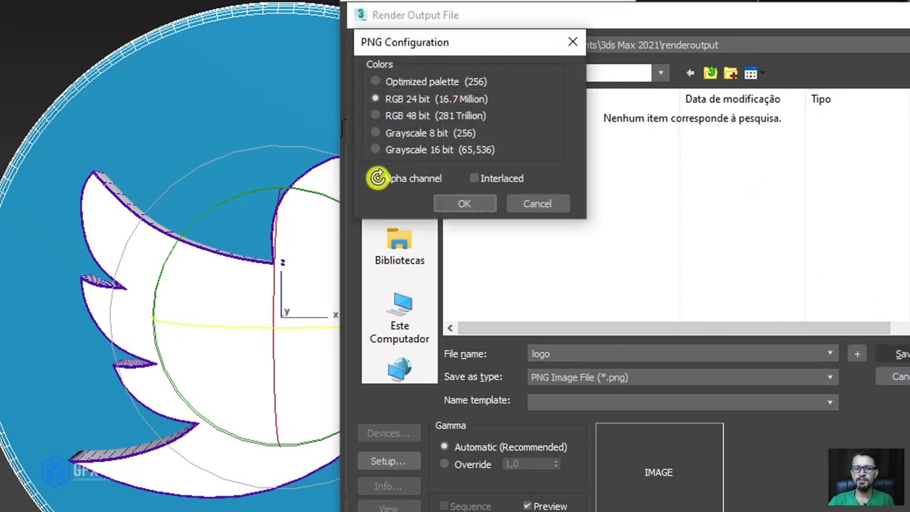
left_click(378, 179)
left_click(466, 202)
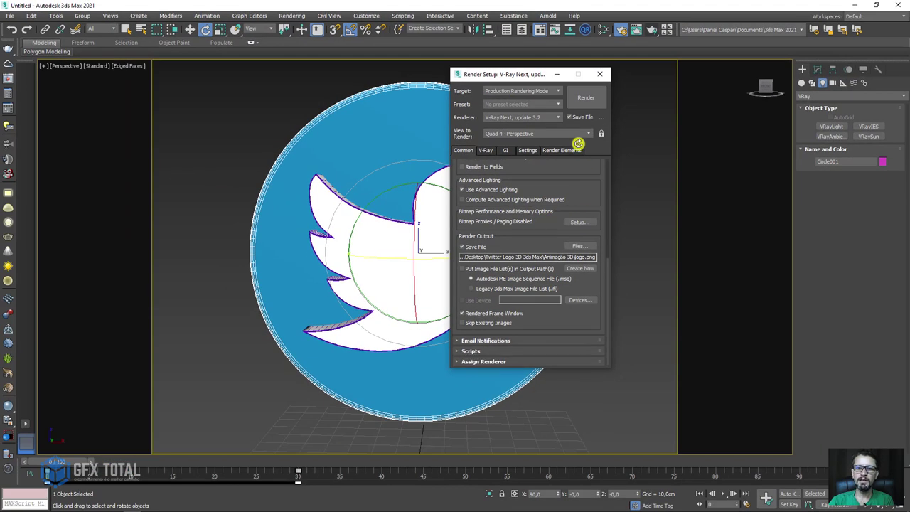
Scroll the Common tab back to the top and show the V-Ray tab settings.
left_click_drag(579, 155, 580, 376)
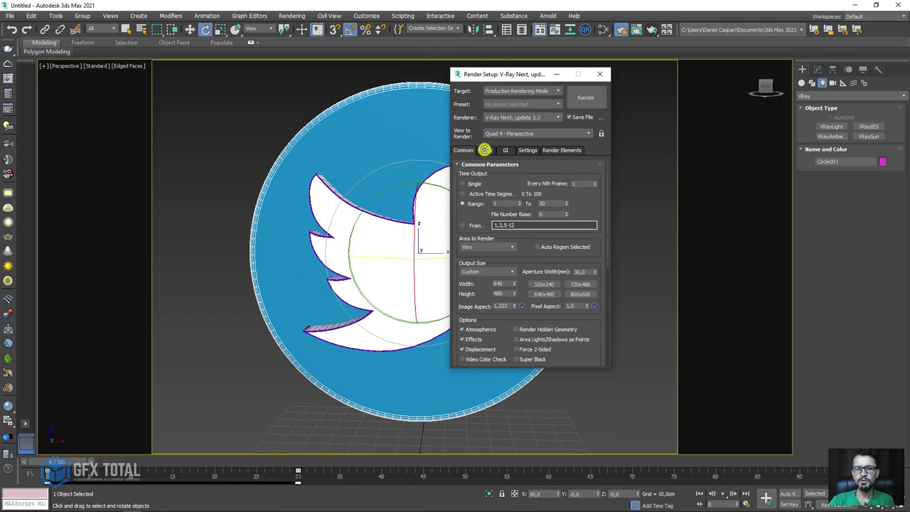
left_click(484, 150)
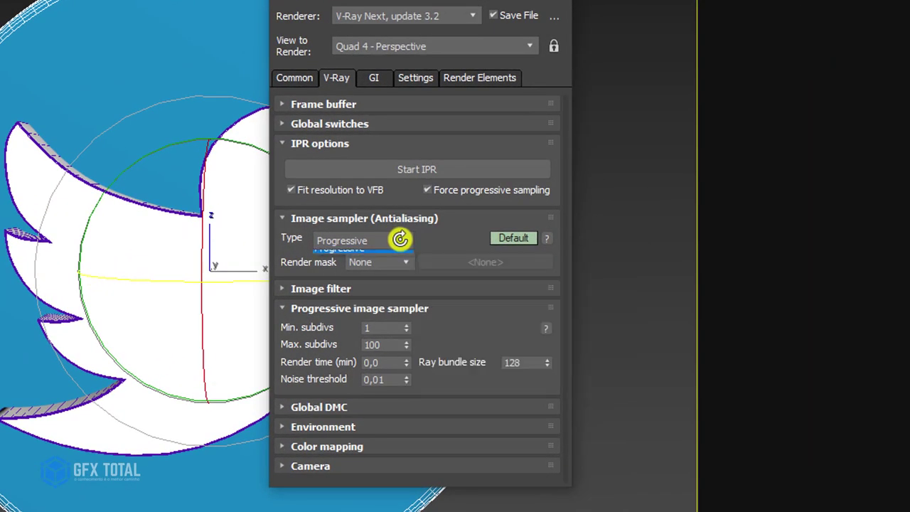
Set the image sampler type to Bucket, trying Max subdivs 48 before settling on 24.
left_click(513, 237)
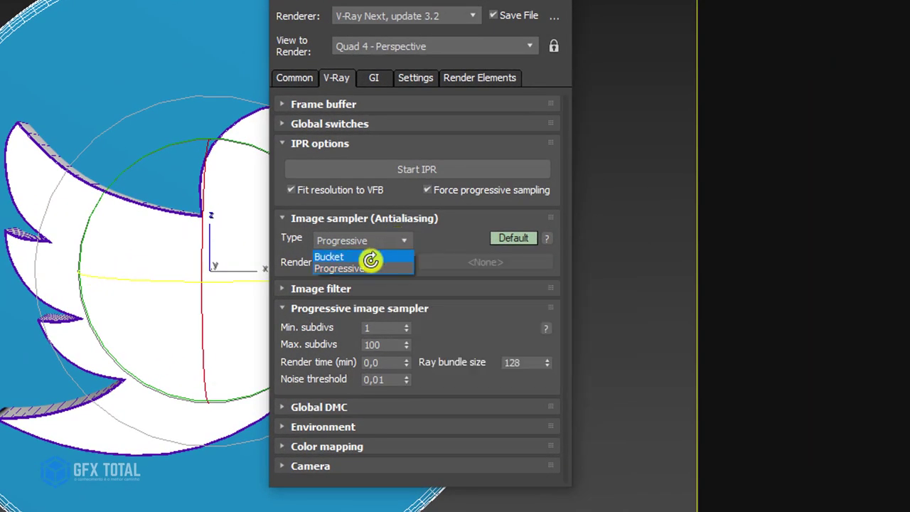
left_click(345, 256)
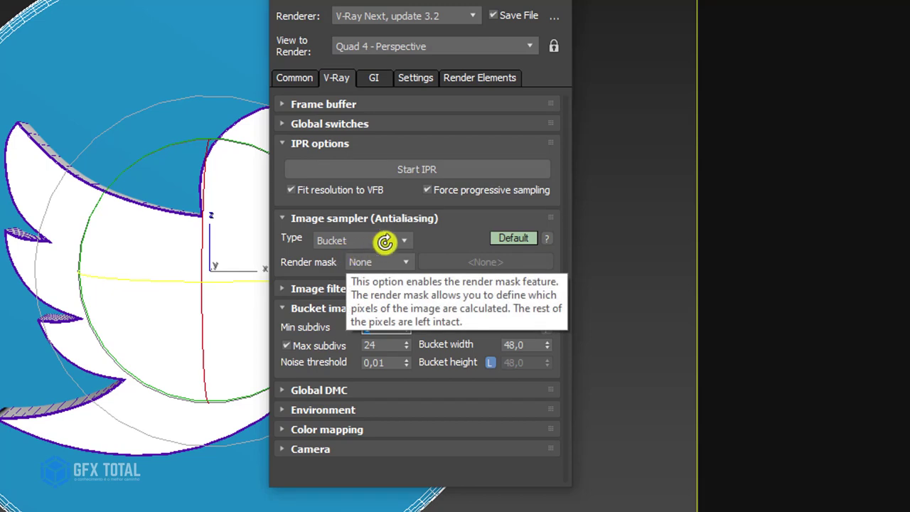
left_click(434, 220)
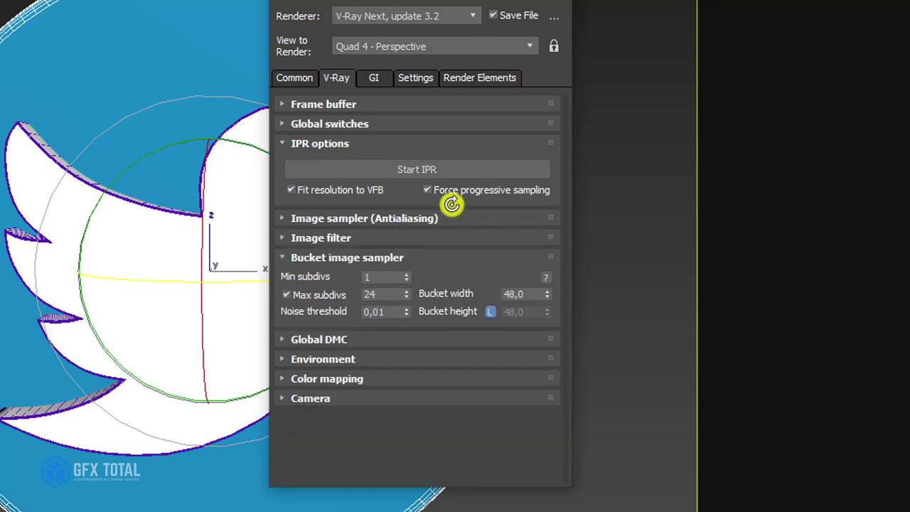
double_click(382, 295)
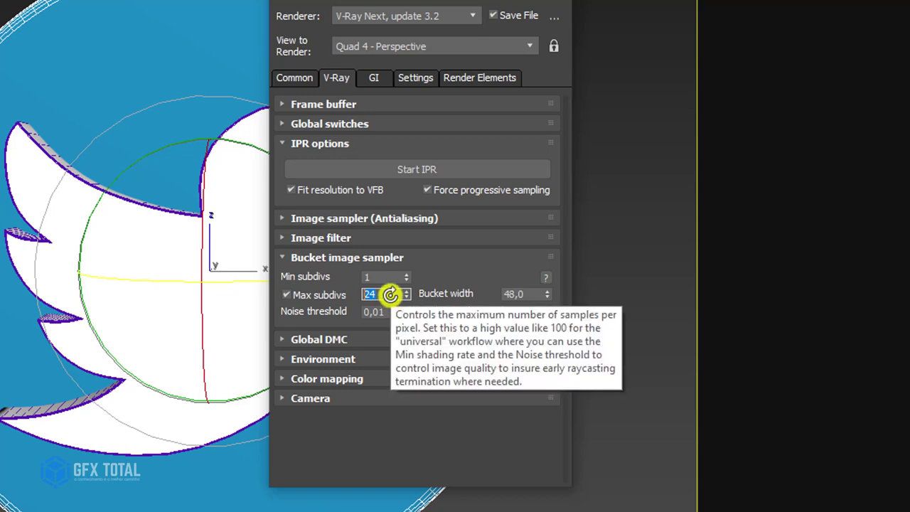
type("48")
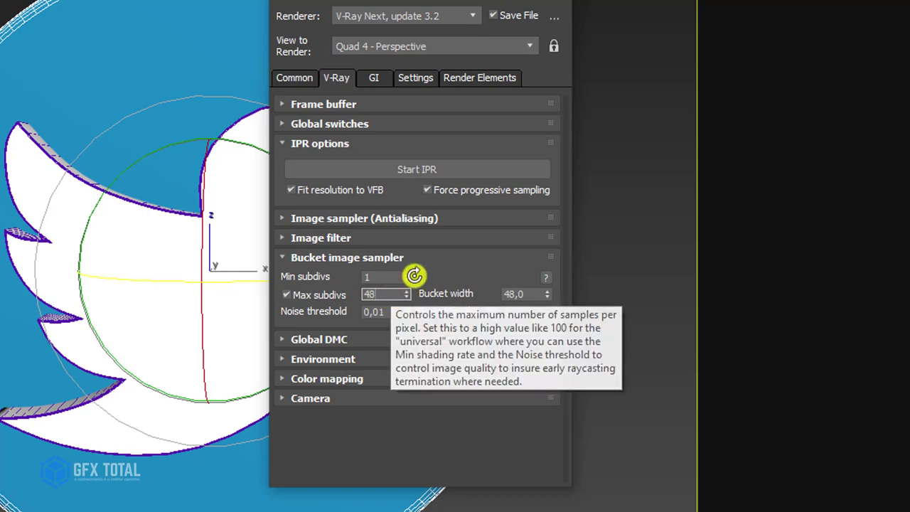
left_click(378, 313)
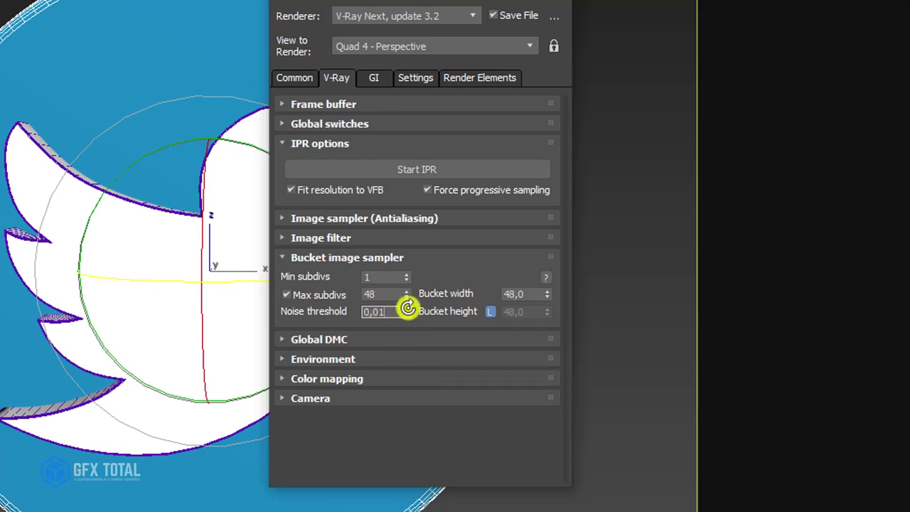
left_click(378, 293)
type("24")
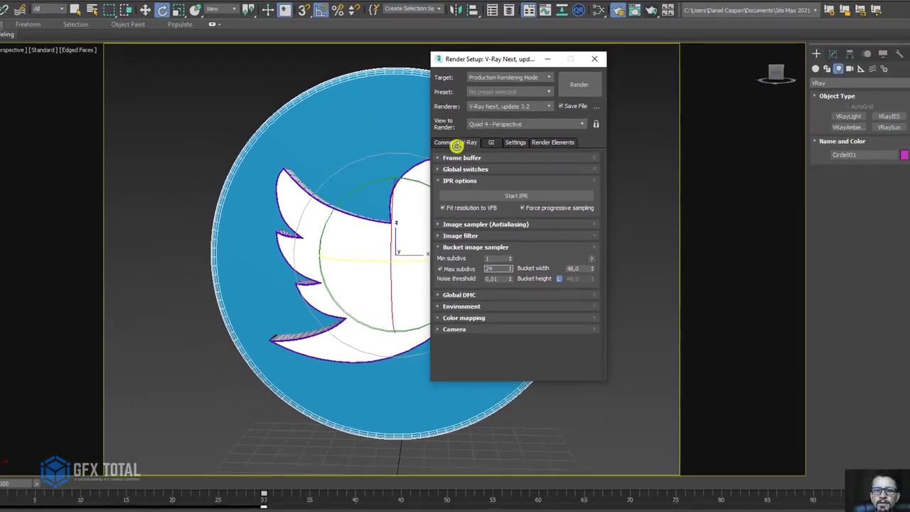
left_click(460, 150)
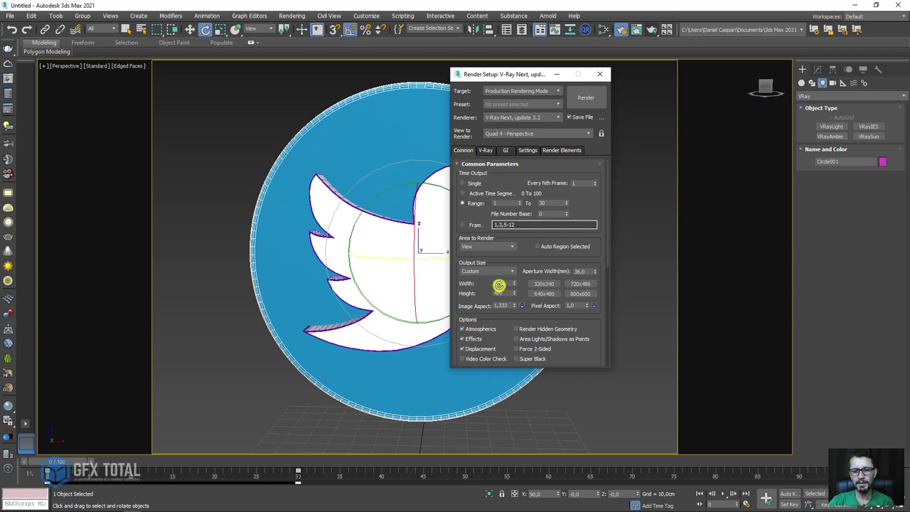
Check the current output width and height, then lock the image aspect ratio.
double_click(499, 285)
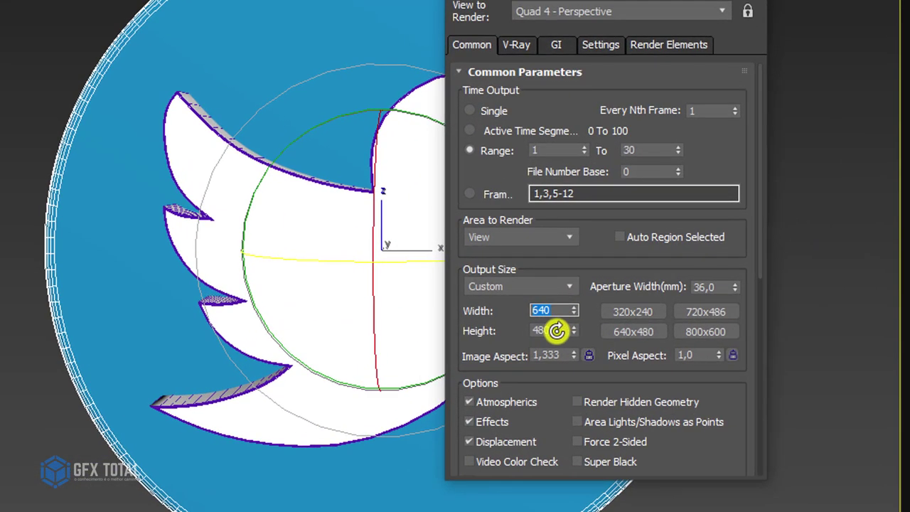
key("Tab")
key("shift+Tab")
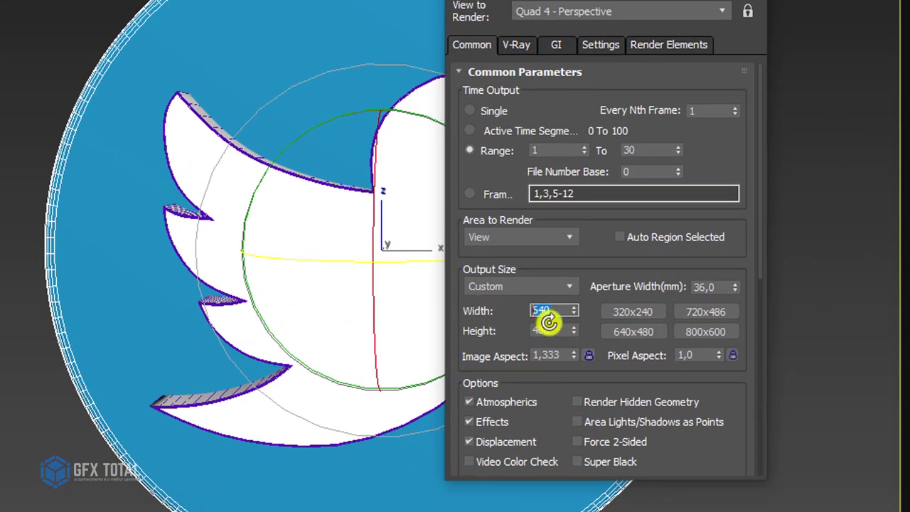
key("Tab")
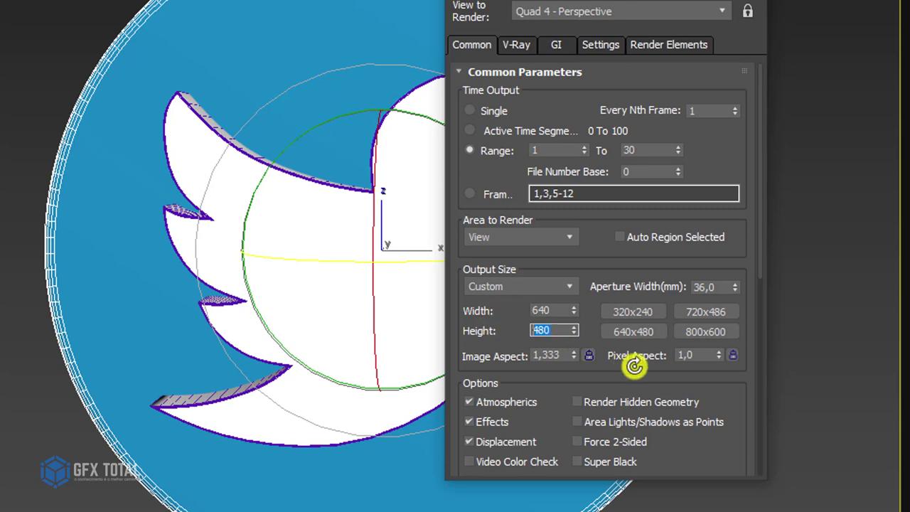
left_click(589, 355)
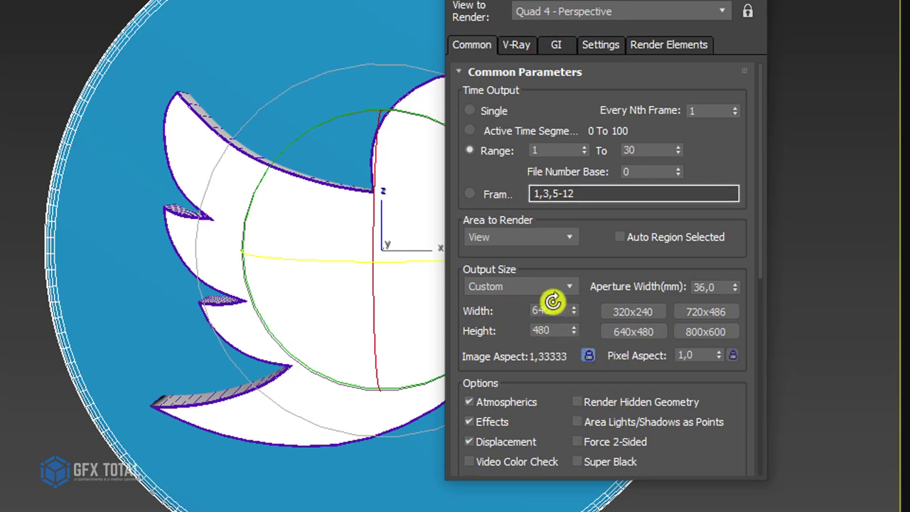
Enter an output width of 800 so the locked height becomes 600.
double_click(546, 307)
type("800")
key("Return")
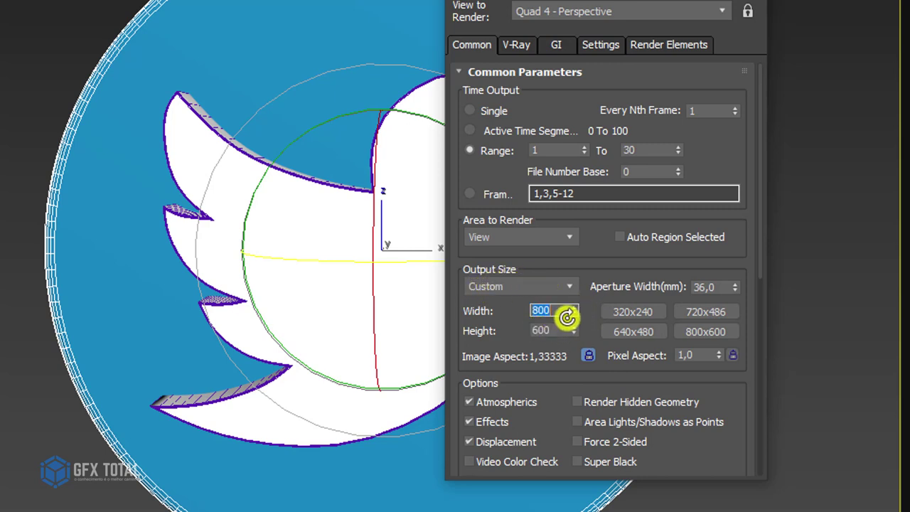
key("Return")
key("Tab")
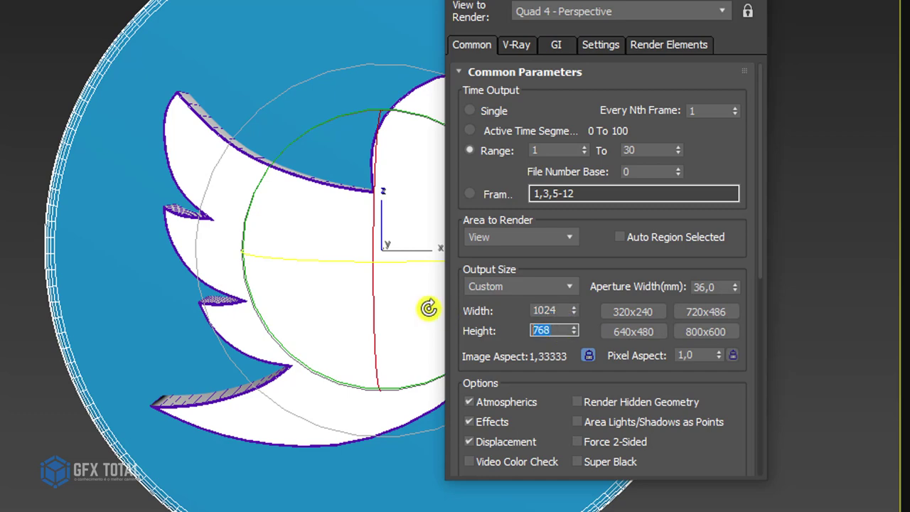
double_click(548, 311)
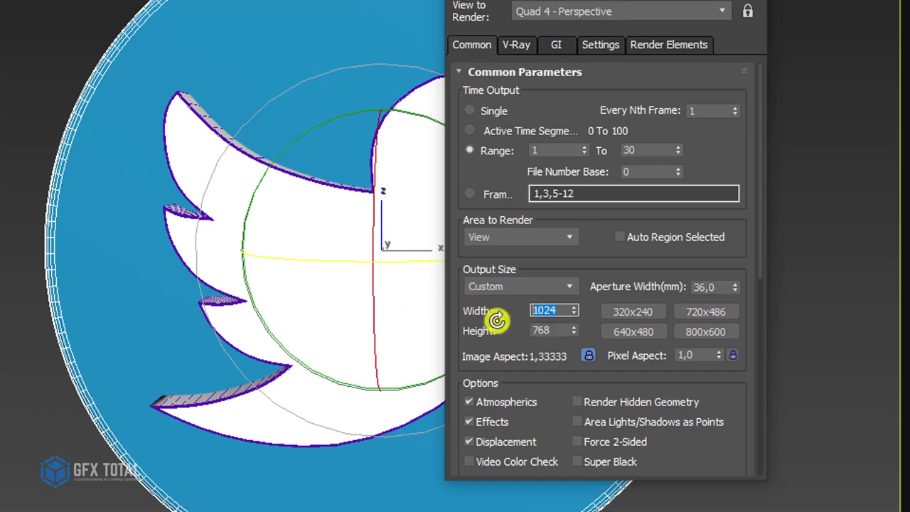
type("800")
key("Return")
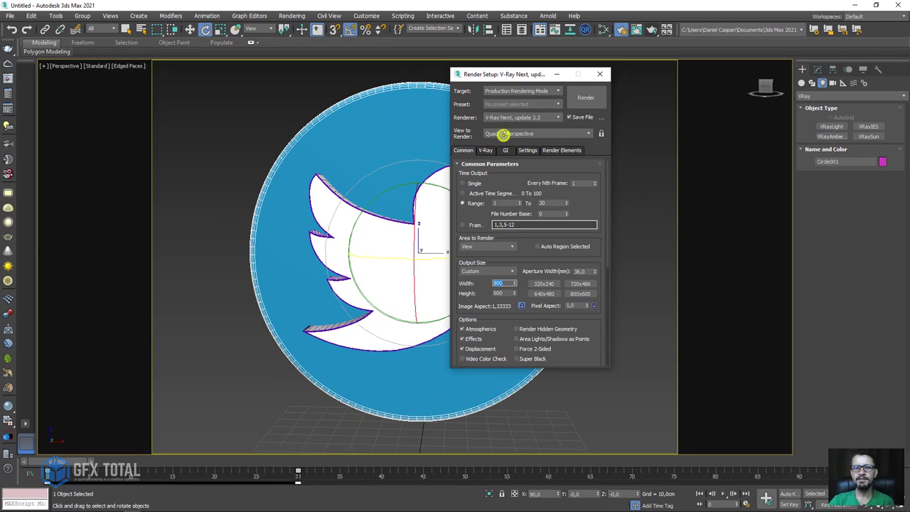
Render the 30-frame animation to numbered logo PNG files in the Animação 3D folder.
left_click(586, 98)
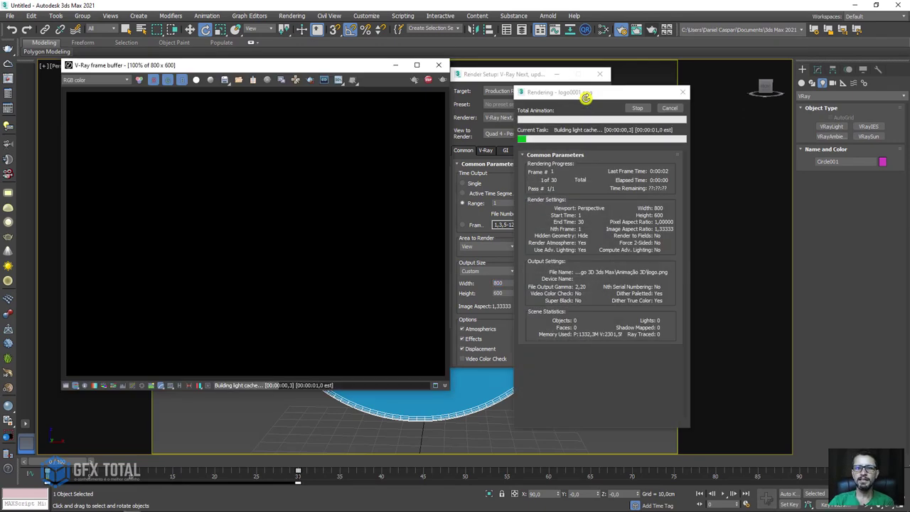
mouse_move(586, 97)
left_mouse_down()
mouse_move(610, 84)
mouse_move(598, 75)
left_mouse_up()
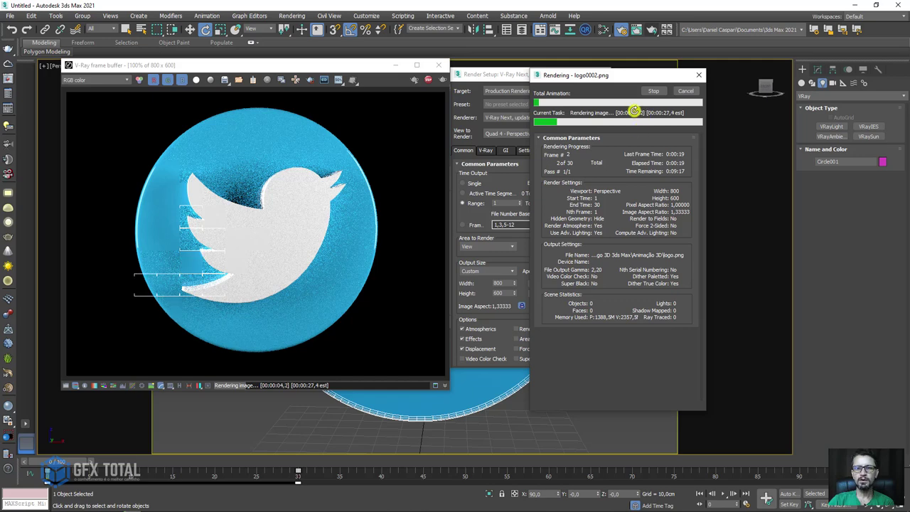
Launch Calculator and compute 30 × 17 = 510 seconds, then divide by 60 for 8,5 minutes.
left_click(9, 505)
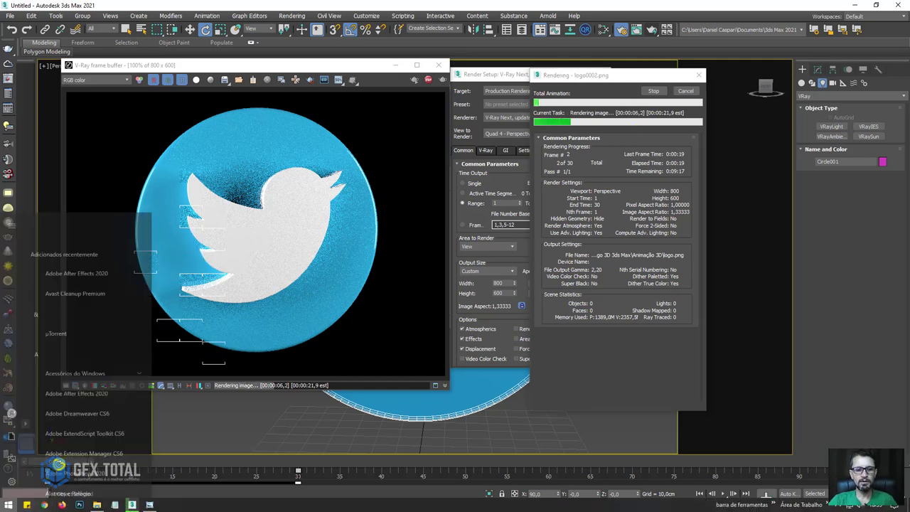
type("calc")
key("Return")
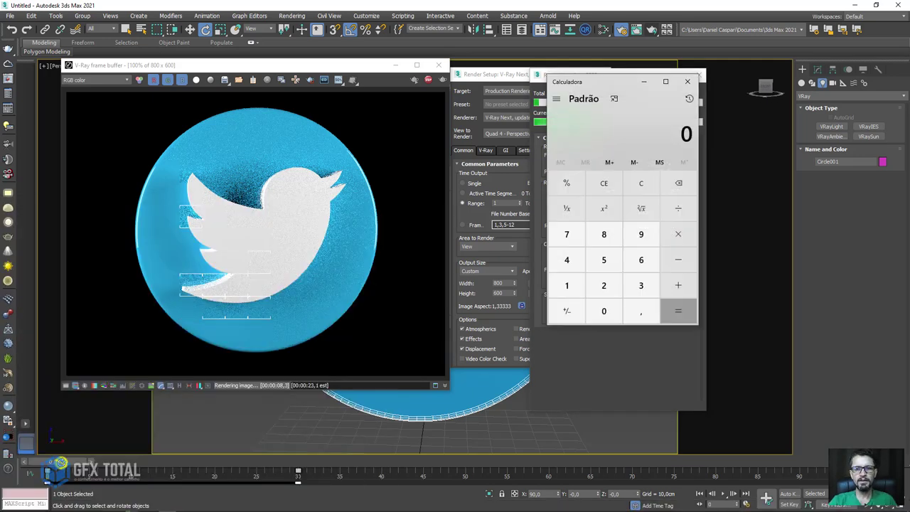
type("30 × 1")
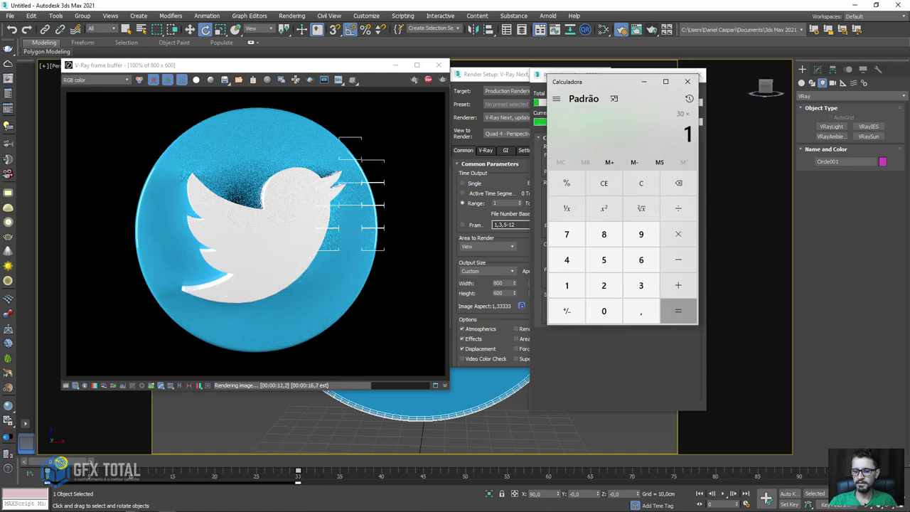
type("7")
key("Return")
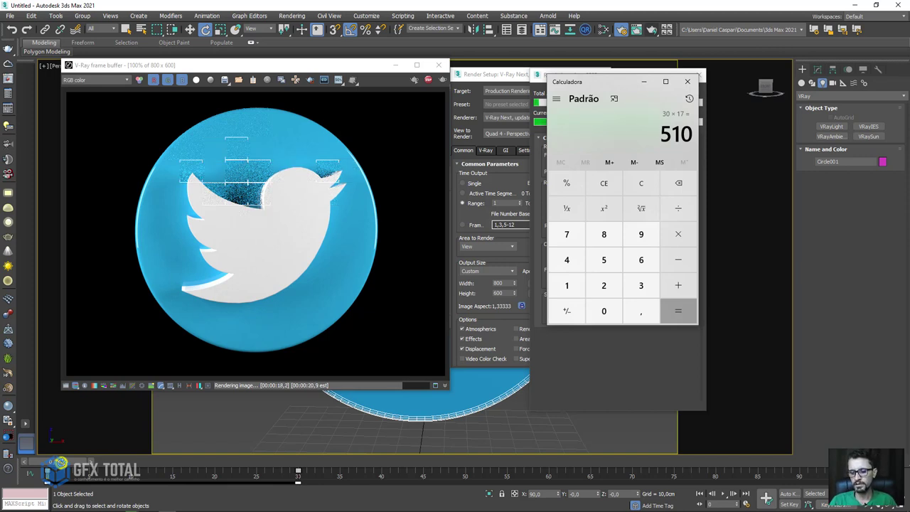
type("/60")
key("Return")
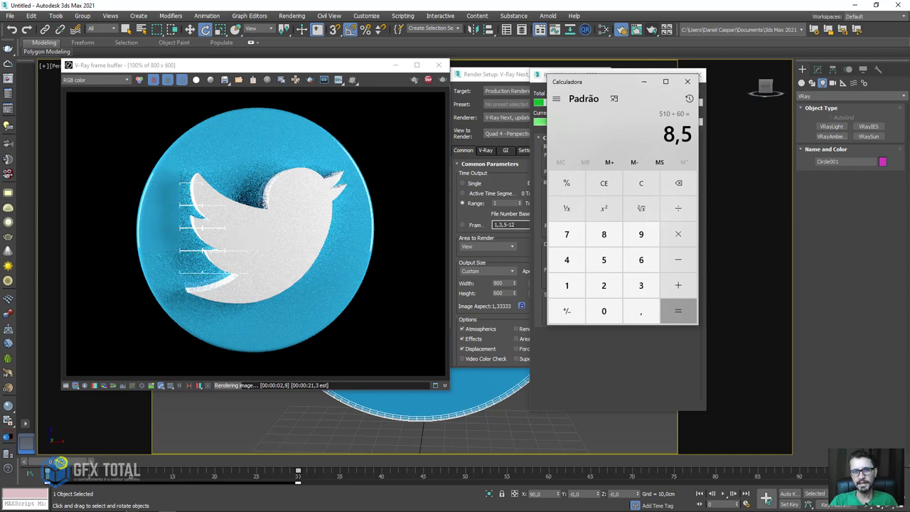
left_click(642, 84)
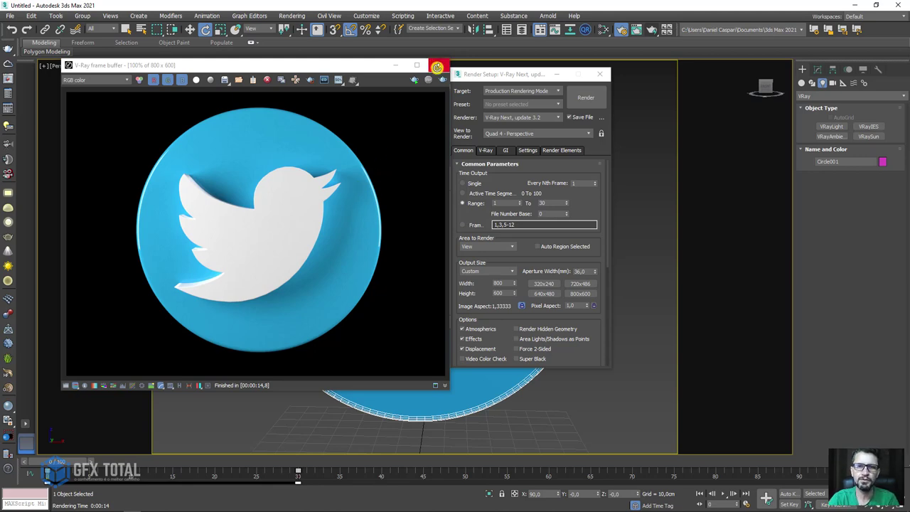
Close the V-Ray frame buffer and the Render Setup window.
left_click(438, 66)
left_click_drag(527, 74, 497, 79)
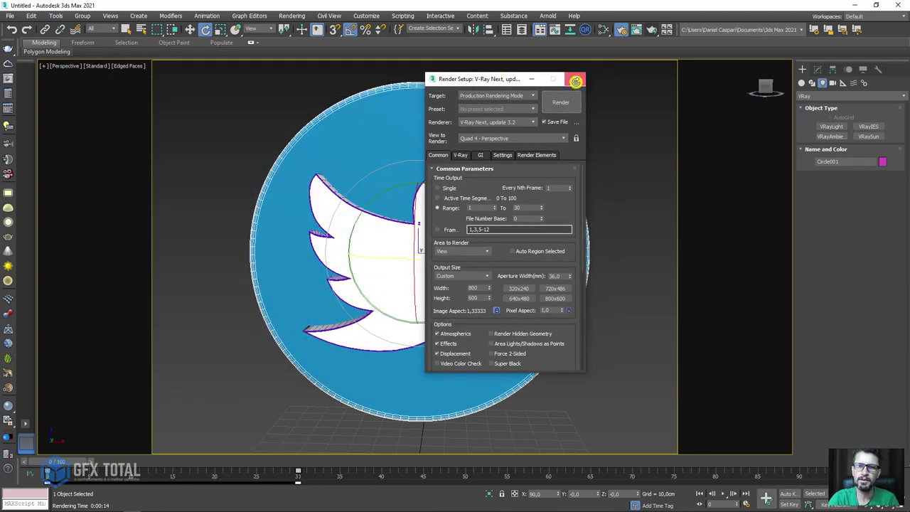
left_click(576, 80)
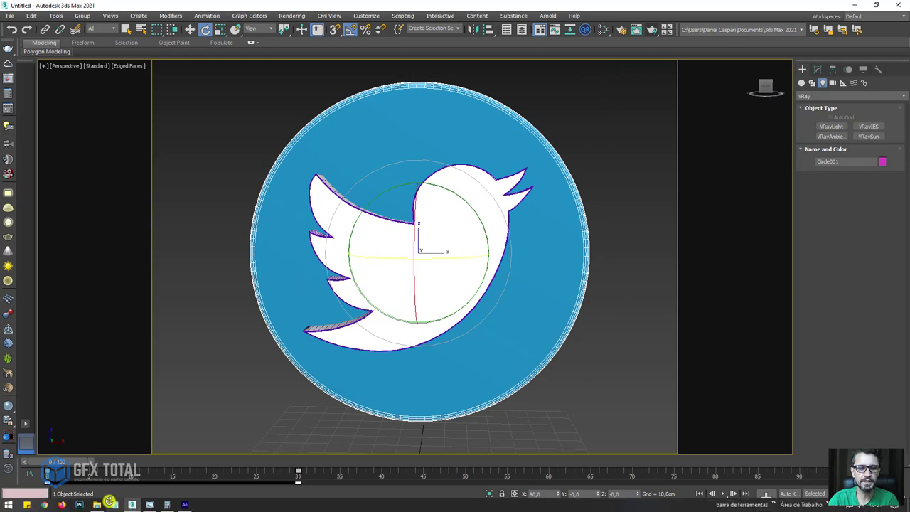
Open the Animação 3D folder and view the first rendered frame, logo0001, in Photo Viewer.
mouse_move(97, 505)
left_click(100, 466)
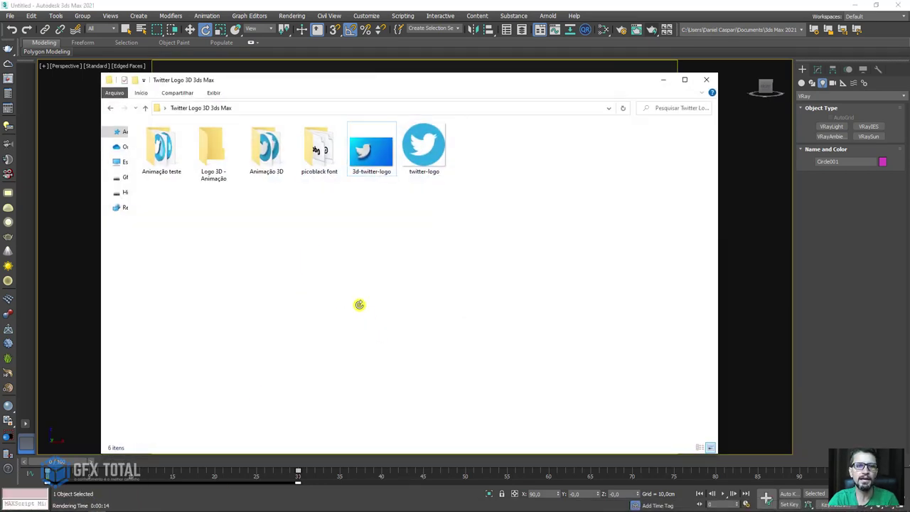
left_click(268, 153)
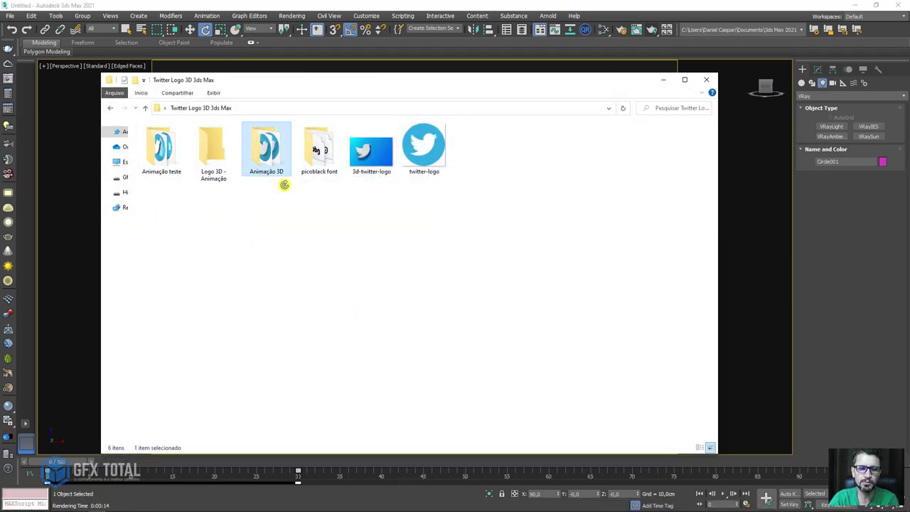
double_click(267, 147)
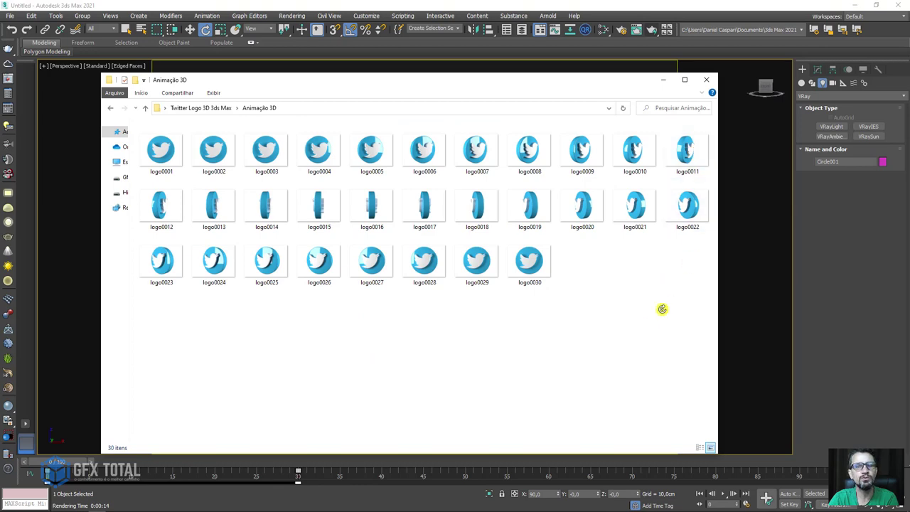
left_click(168, 150)
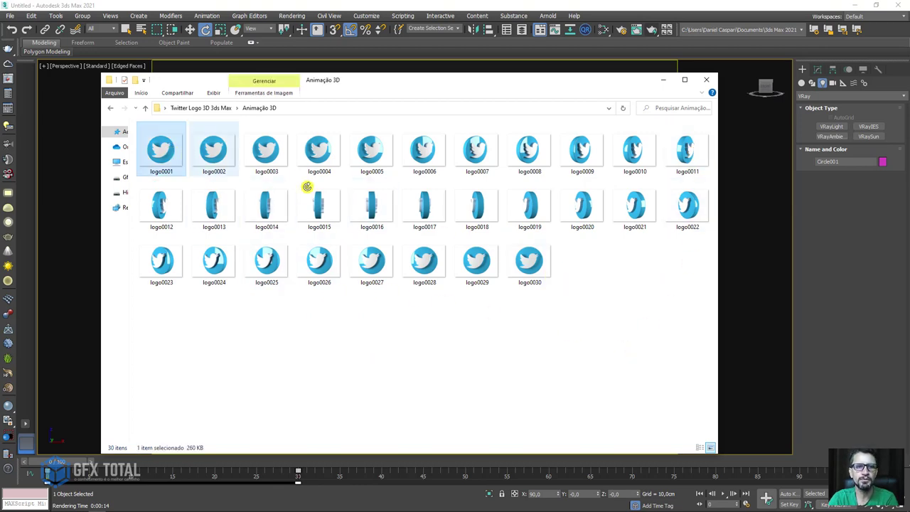
key("Return")
key("Right")
key("Right")
key("Right")
key("Right")
key("Right")
key("Right")
key("Right")
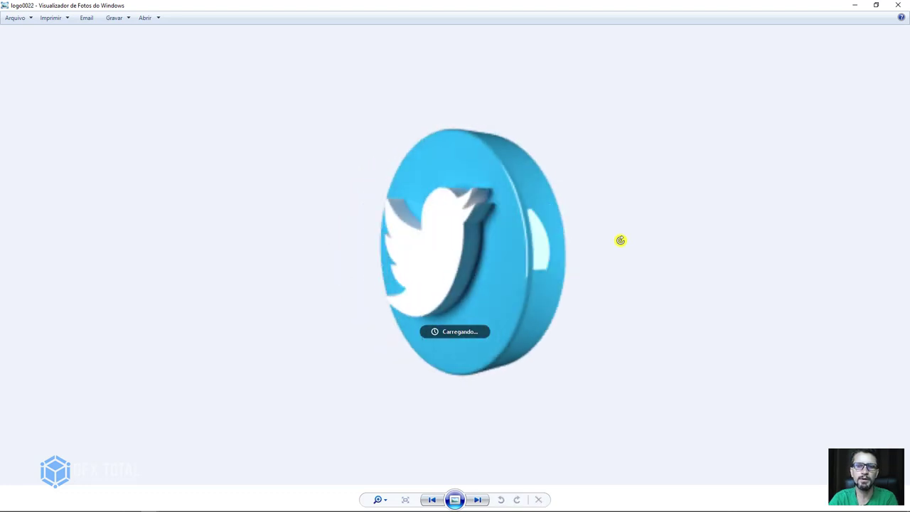
key("Right")
key("Right")
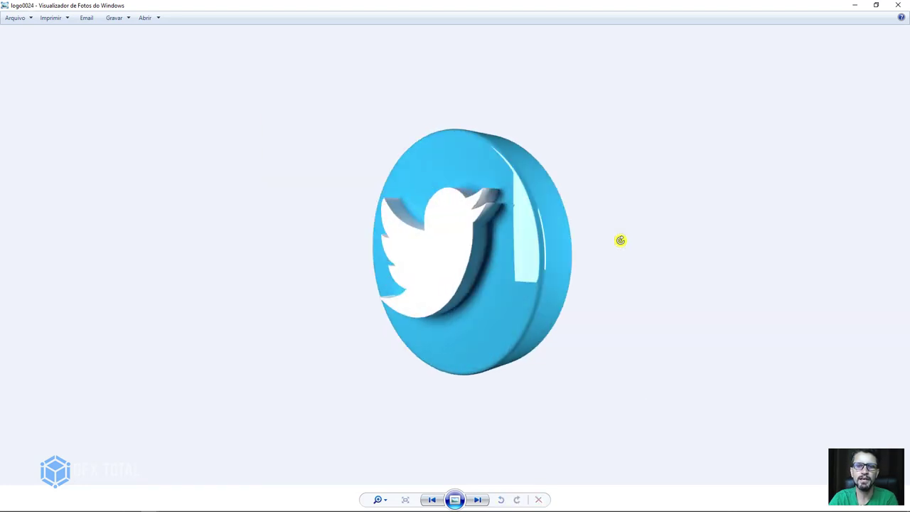
key("Left")
key("Left")
key("Left")
key("Left")
key("Left")
key("Left")
key("Left")
key("Left")
key("Left")
key("Left")
key("Left")
key("Left")
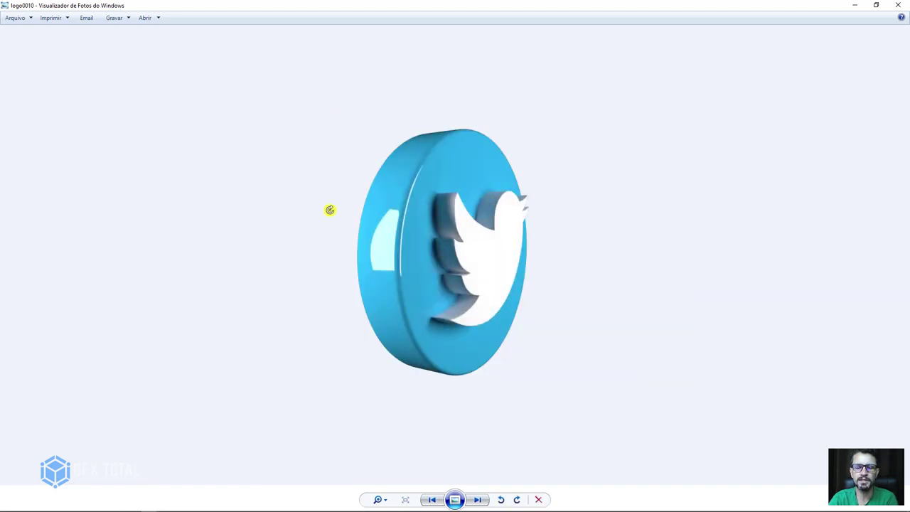
key("Right")
key("Right")
key("Right")
key("Right")
key("Right")
key("Right")
key("Right")
key("Right")
key("Right")
key("Right")
key("Right")
key("Right")
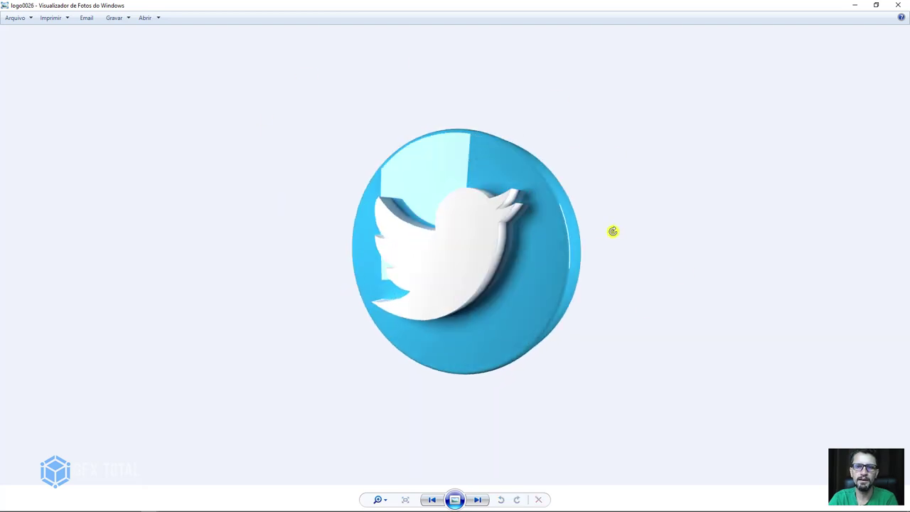
key("Left")
key("Left")
key("Left")
key("Left")
key("Left")
key("Left")
key("Left")
key("Left")
key("Left")
key("Left")
key("Left")
key("Left")
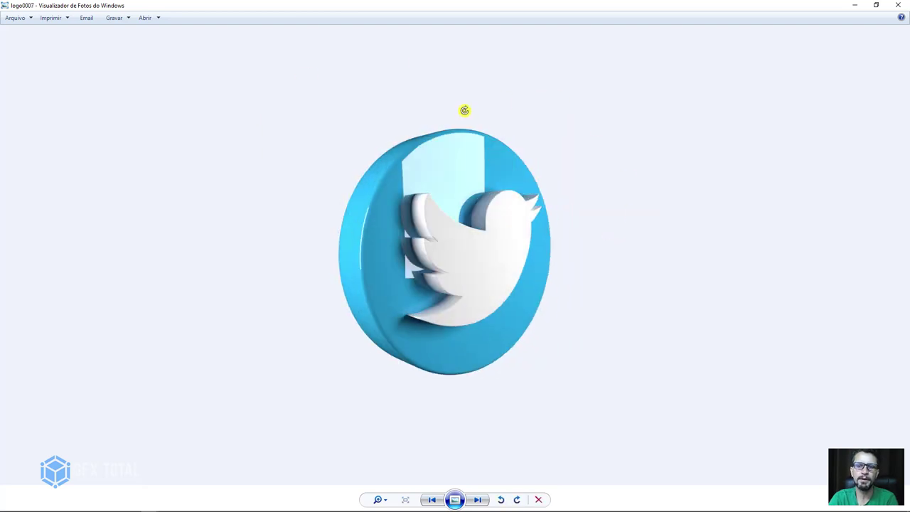
key("Right")
key("Right")
key("Right")
key("Right")
key("Right")
key("Right")
key("Right")
key("Right")
key("Right")
key("Right")
key("Right")
key("Right")
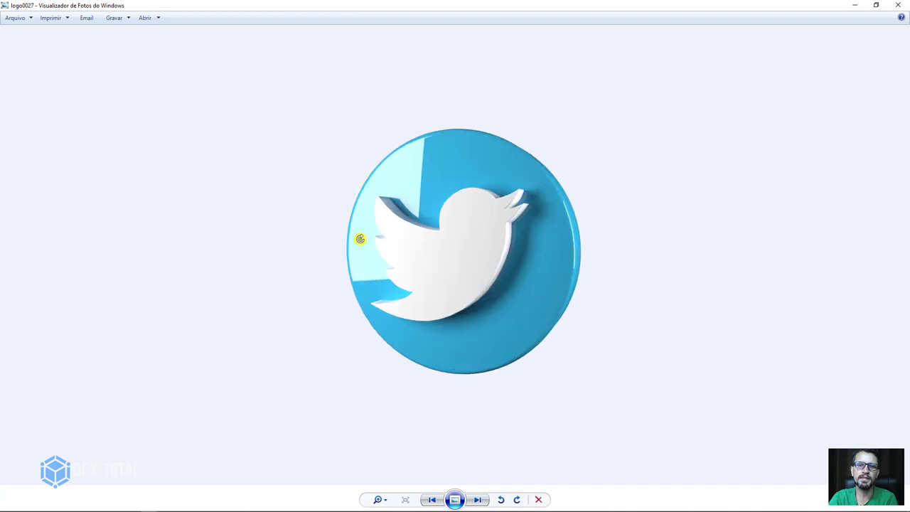
key("Left")
key("Left")
key("Left")
key("Left")
key("Left")
key("Left")
key("Left")
key("Left")
key("Left")
key("Left")
key("Left")
key("Left")
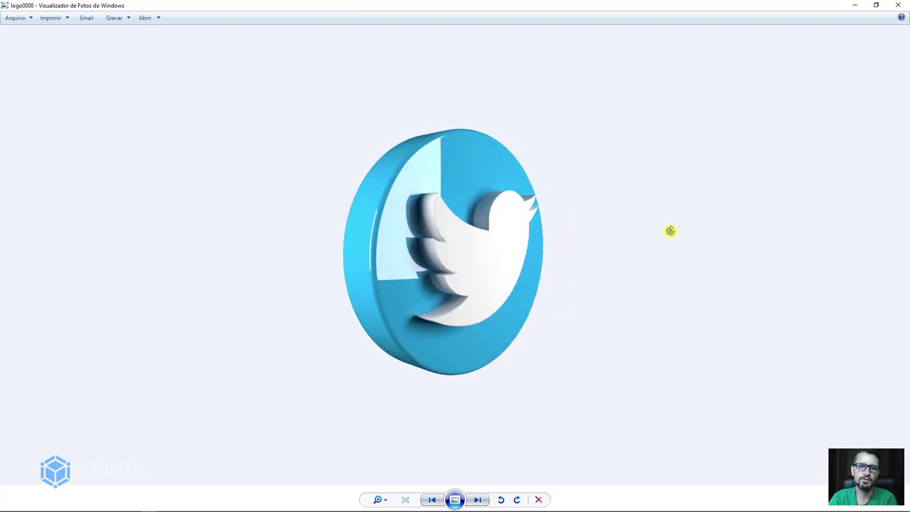
key("Right")
key("Right")
key("Right")
key("Right")
key("Right")
key("Right")
key("Right")
key("Right")
key("Right")
key("Right")
key("Right")
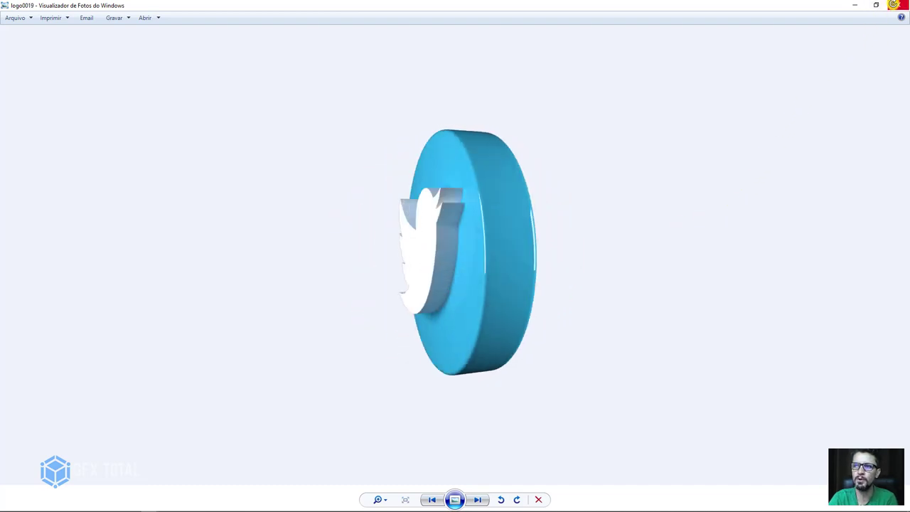
left_click(897, 4)
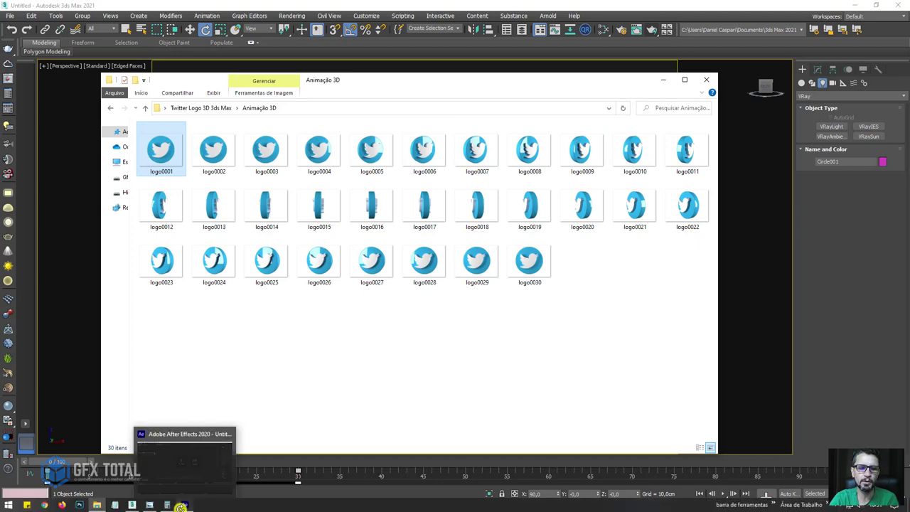
Bring the After Effects 2020 window with its empty Untitled Project to the front.
left_click(184, 507)
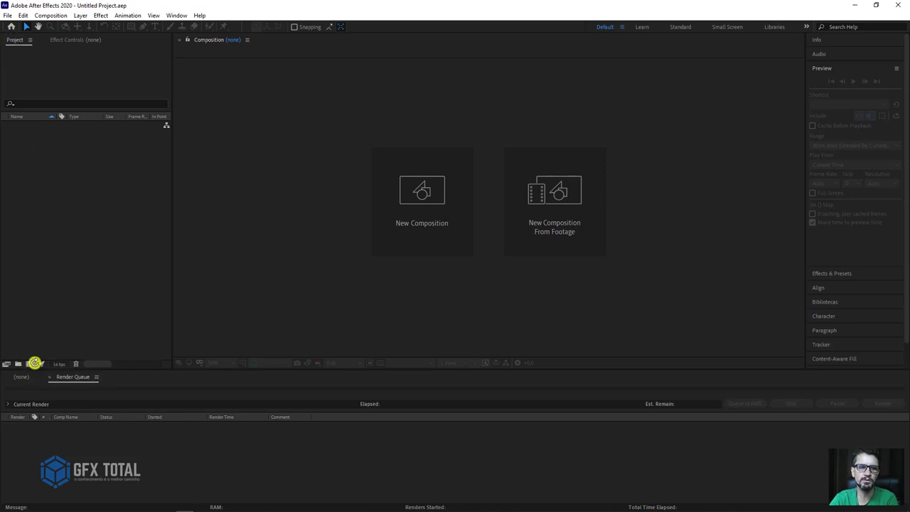
Create the Animação Logo composition: Custom 1920×1080, 30 fps, duration 0:00:10:00.
left_click(30, 363)
type("Aniimação Logo")
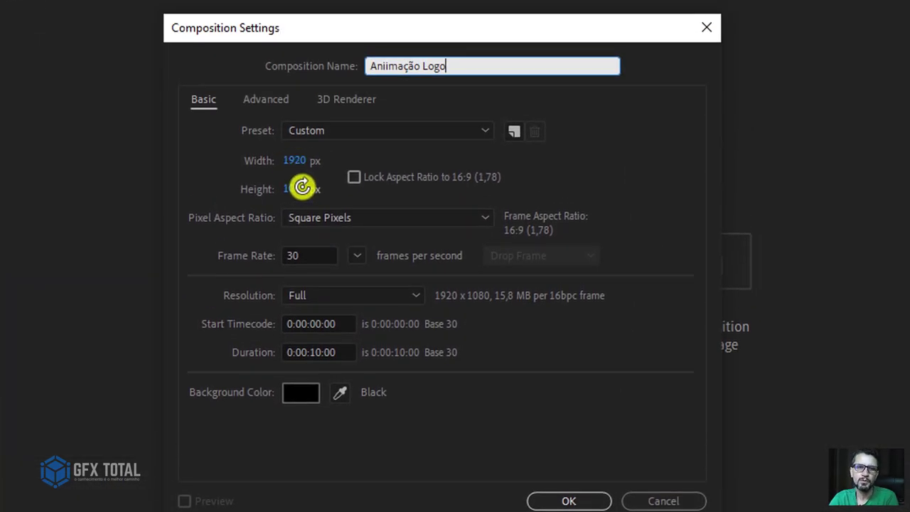
left_click(341, 132)
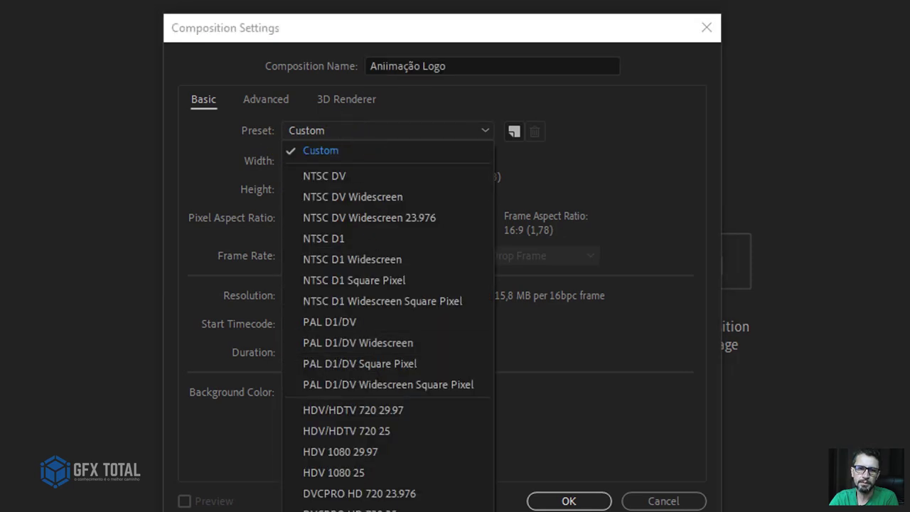
left_click(656, 147)
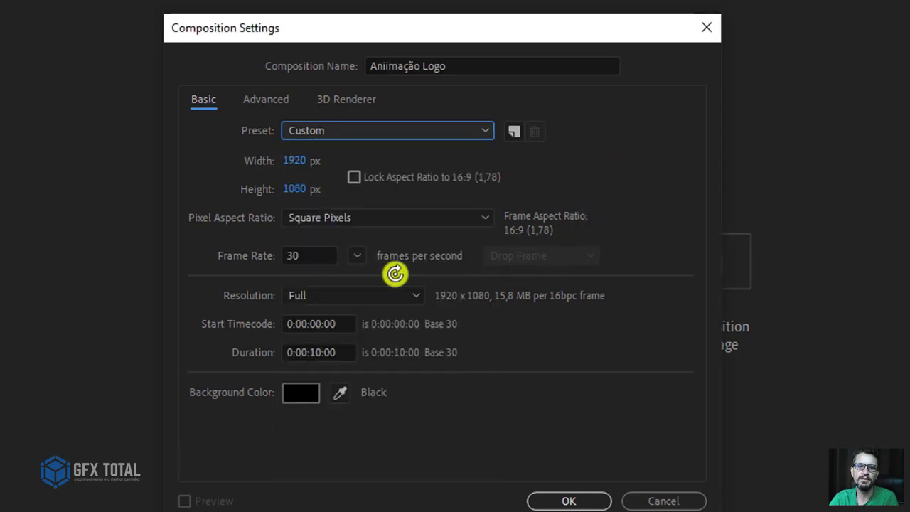
left_click(307, 256)
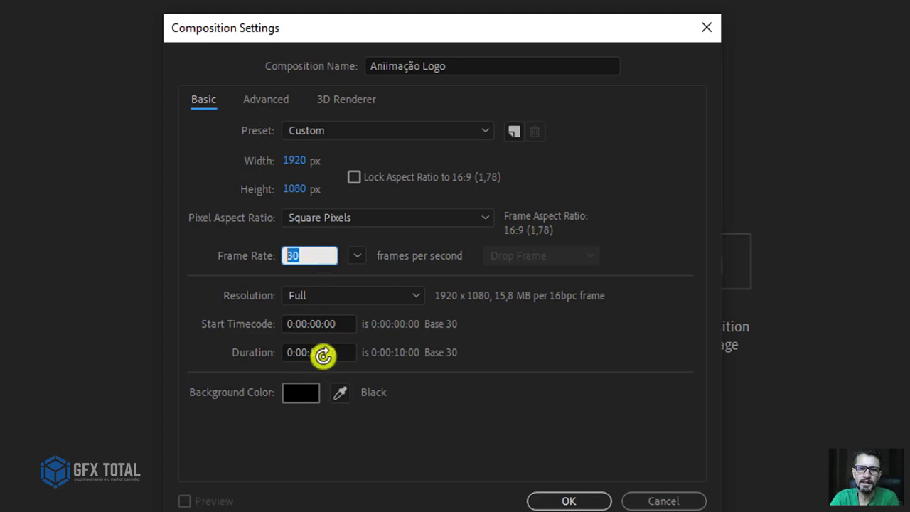
left_click(314, 353)
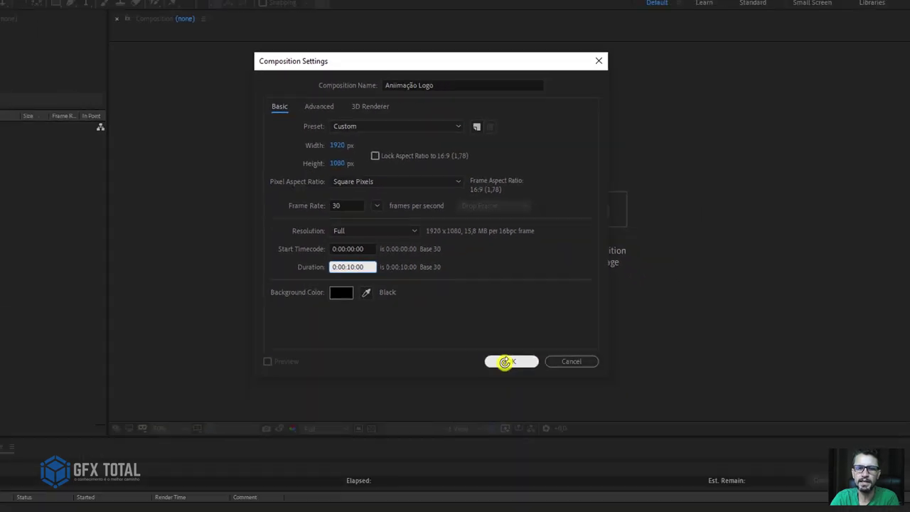
left_click(569, 501)
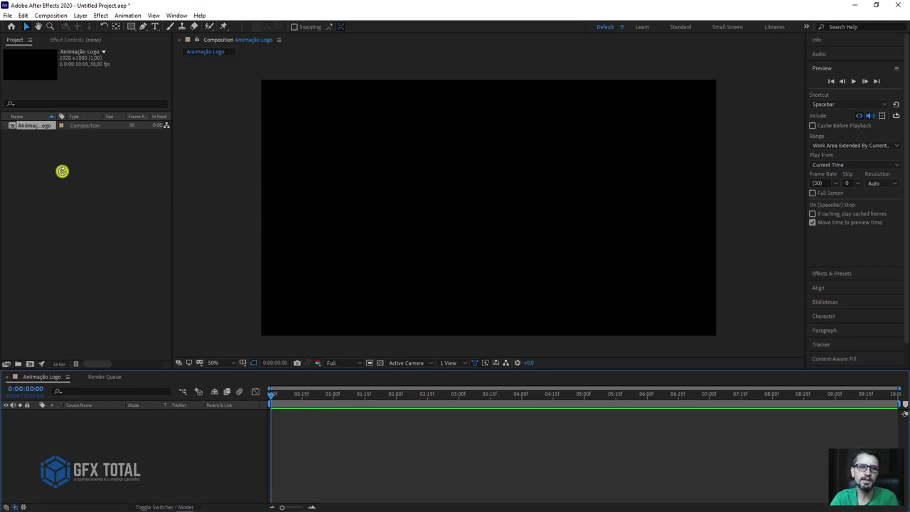
Import logo0001–logo0030 from Desktop > Twitter Logo 3D 3ds Max > Animação 3D as a PNG sequence.
right_click(61, 170)
mouse_move(141, 206)
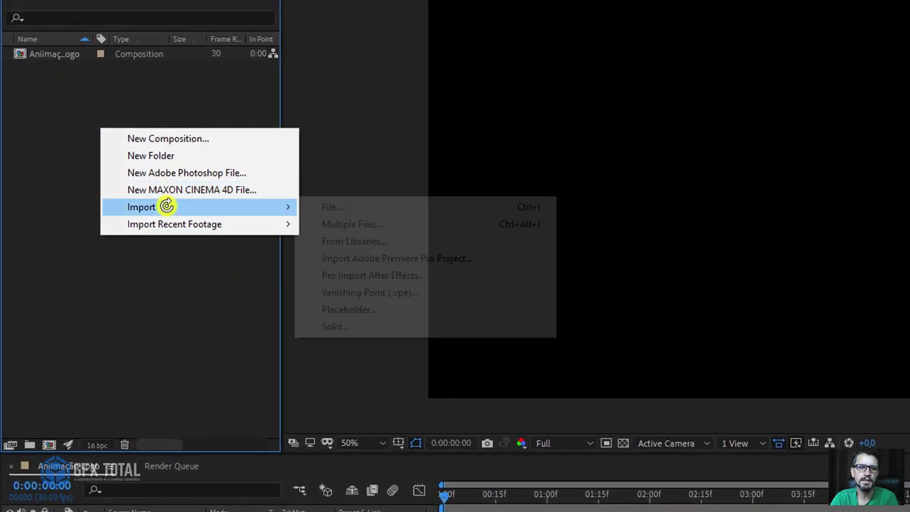
left_click(350, 206)
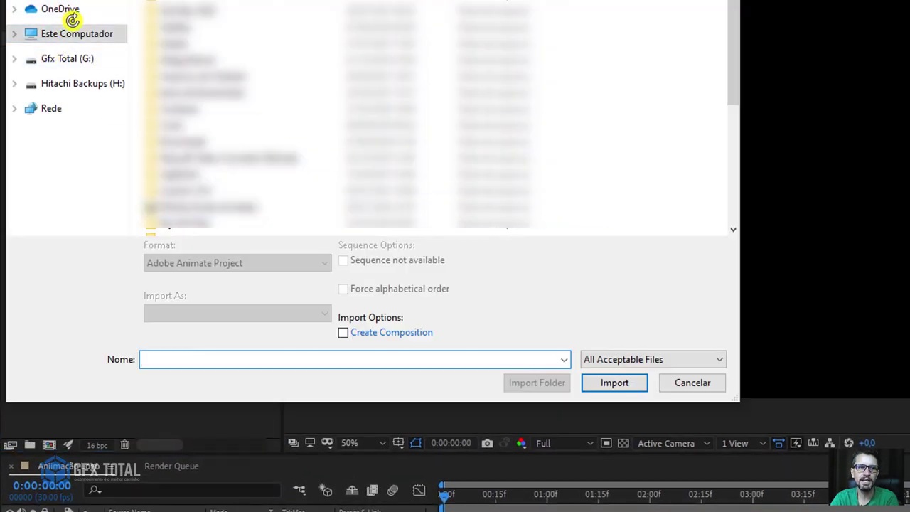
left_click(65, 31)
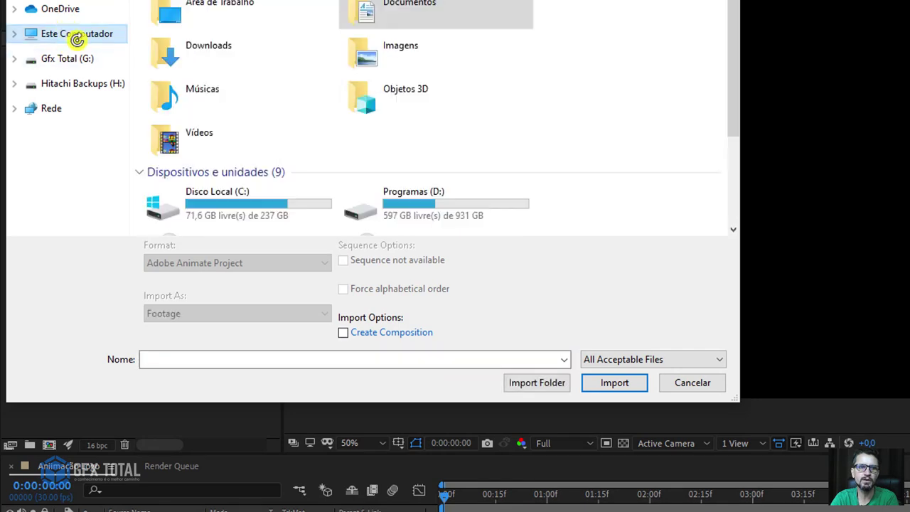
double_click(191, 26)
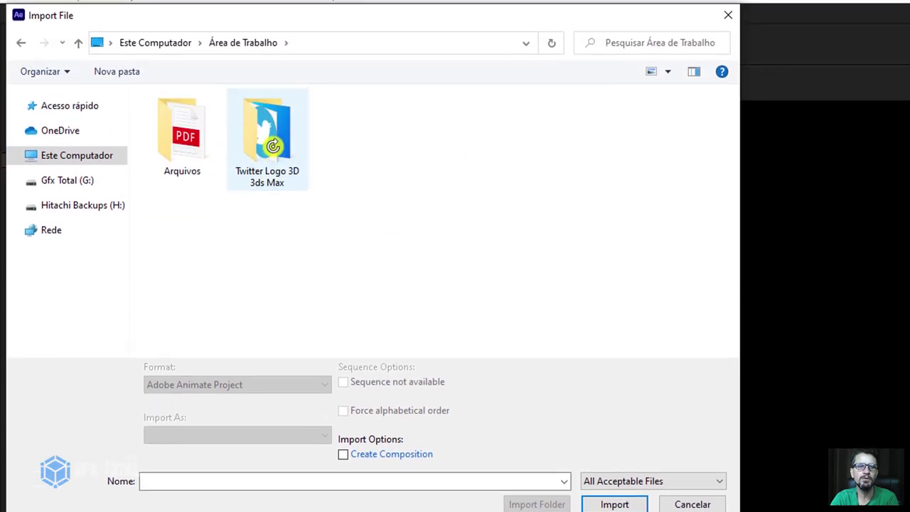
double_click(267, 131)
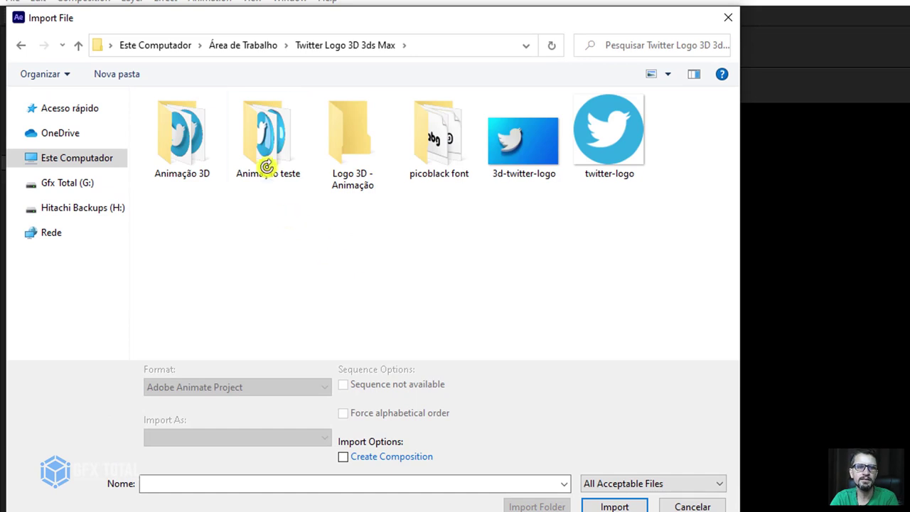
double_click(183, 137)
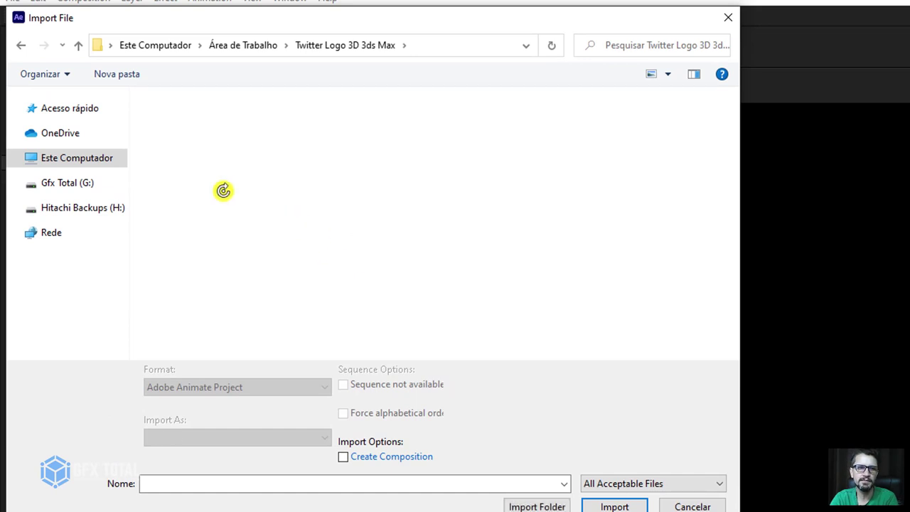
left_click(184, 123)
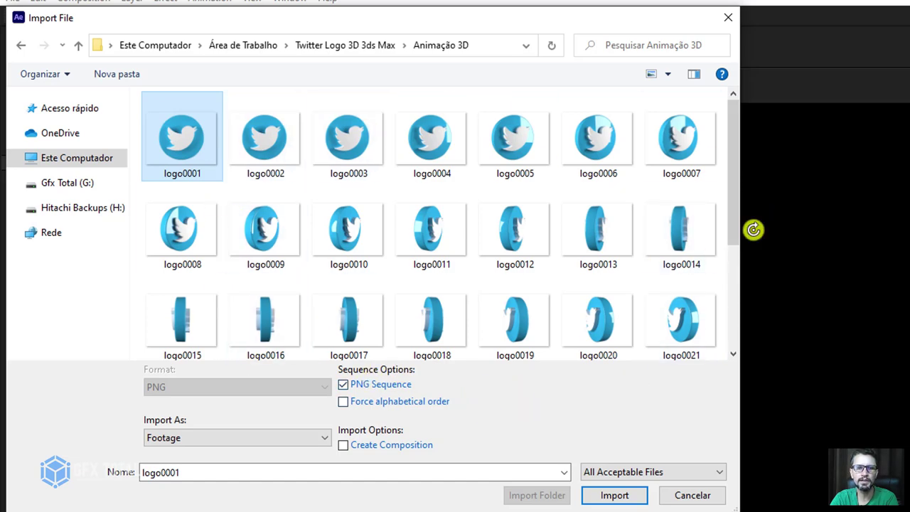
mouse_move(733, 183)
left_mouse_down()
mouse_move(734, 267)
mouse_move(709, 142)
left_mouse_up()
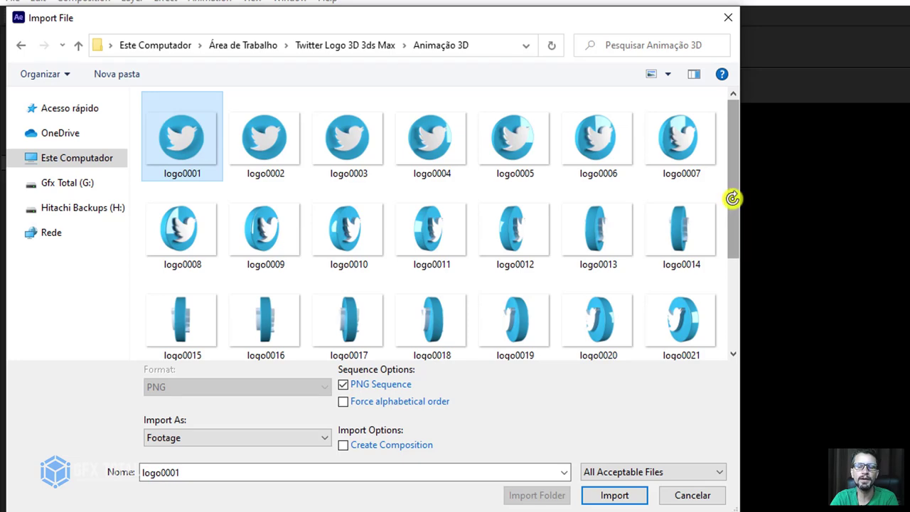
left_click_drag(734, 202, 595, 358)
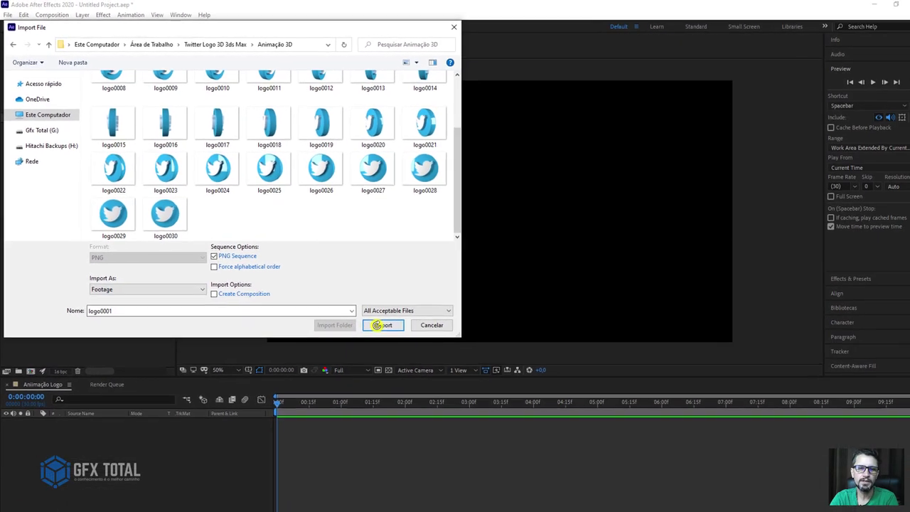
left_click(549, 447)
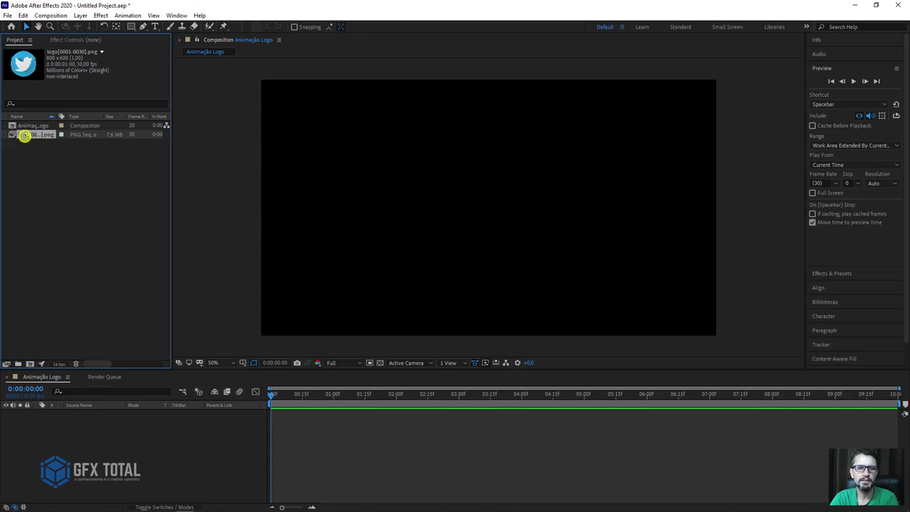
Add the PNG sequence to the Animação Logo timeline, duplicate it to seven layers, and select all.
left_click_drag(25, 134, 95, 417)
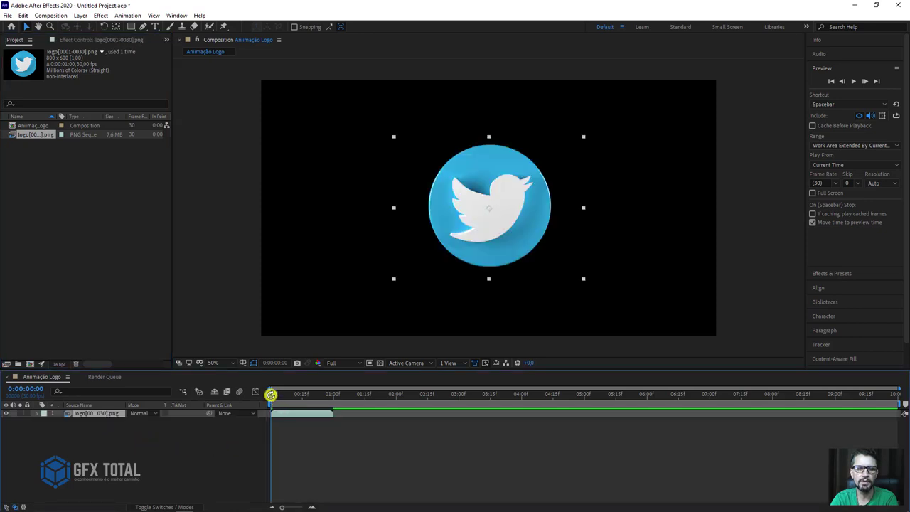
mouse_move(271, 394)
left_mouse_down()
mouse_move(347, 402)
mouse_move(311, 408)
mouse_move(529, 408)
mouse_move(143, 408)
left_mouse_up()
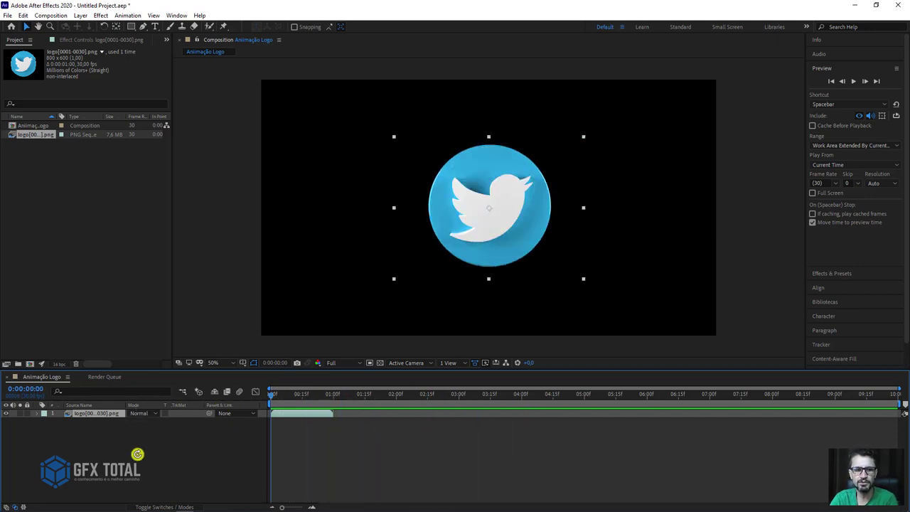
left_click(135, 451)
left_click(74, 416)
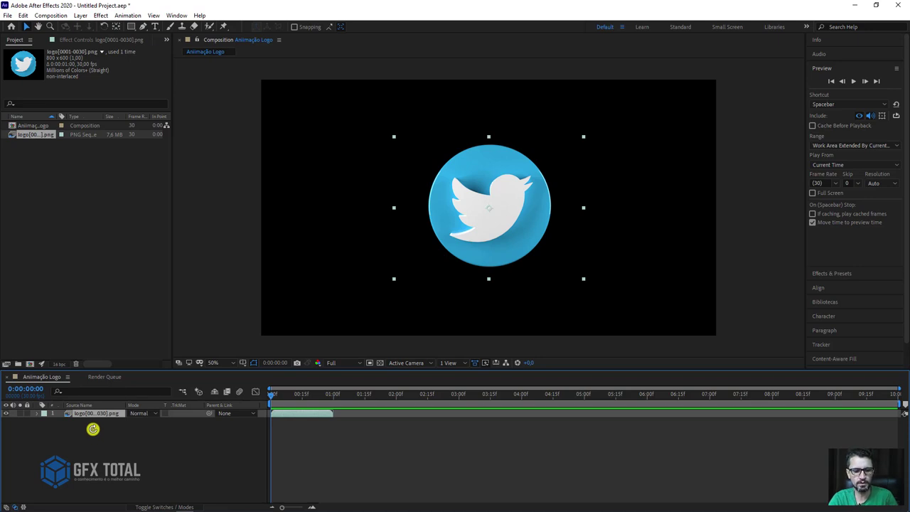
key("ctrl+d")
key("ctrl+d")
key("ctrl+d")
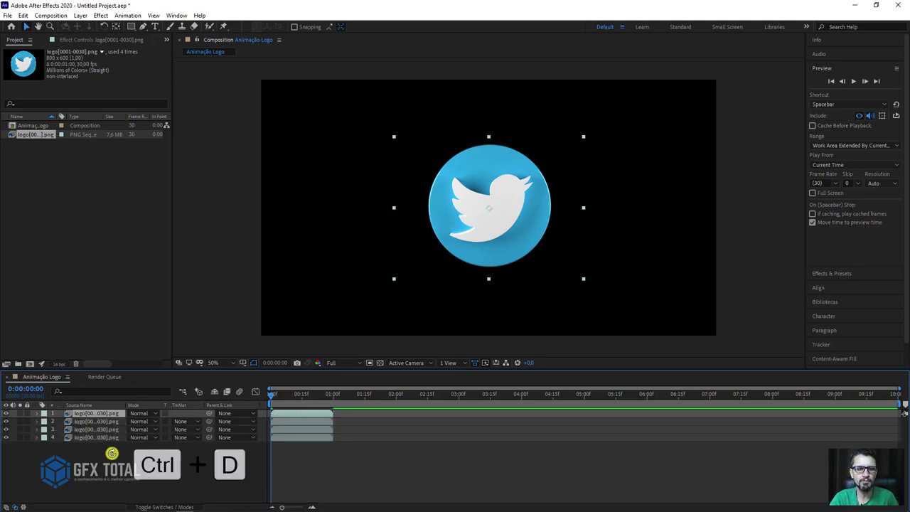
key("ctrl+d")
key("ctrl+d")
key("ctrl+d")
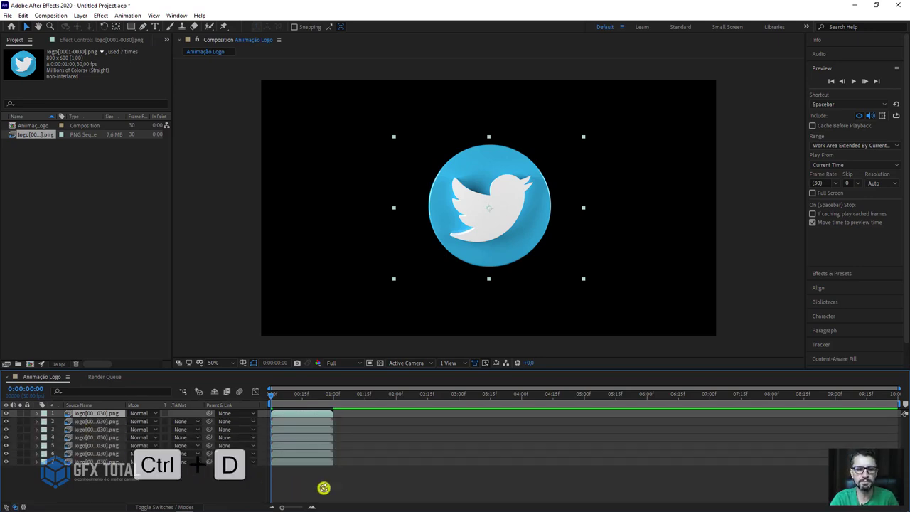
left_click(323, 488)
left_click_drag(128, 469, 12, 405)
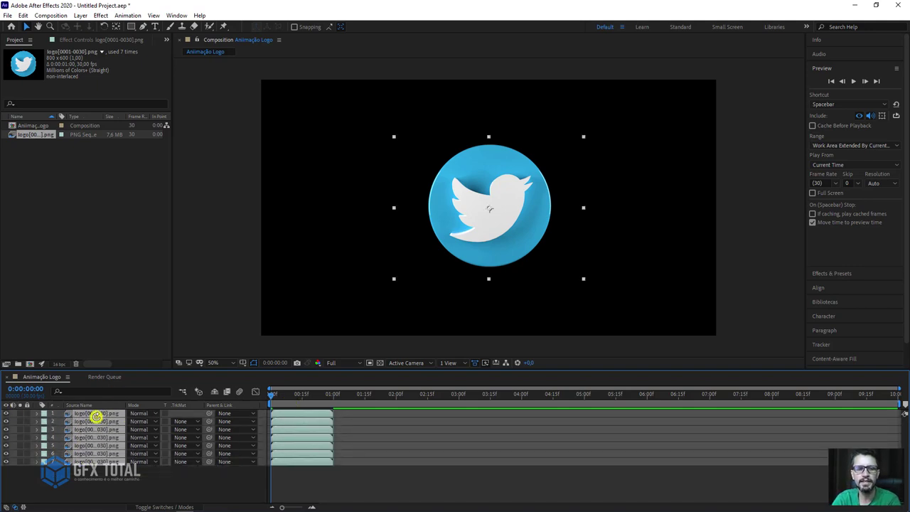
Sequence the seven logo layers back-to-back with Keyframe Assistant > Sequence Layers.
right_click(295, 413)
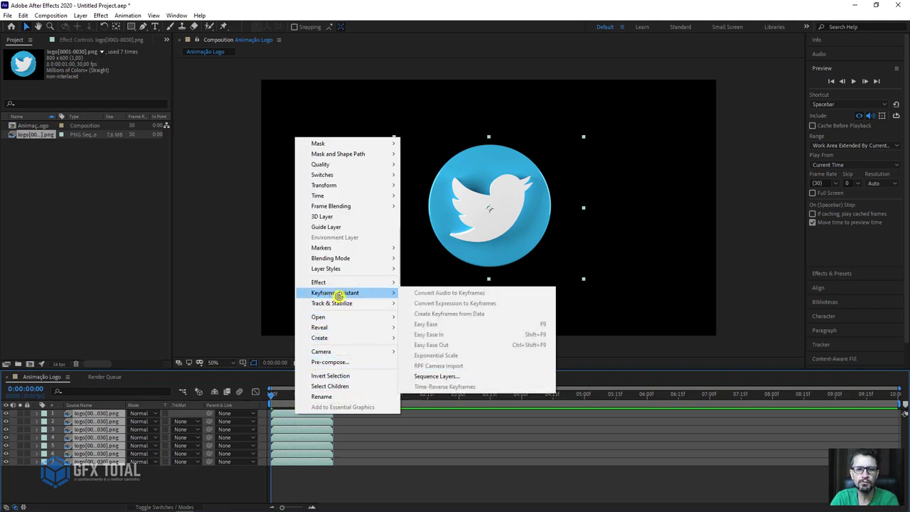
mouse_move(334, 292)
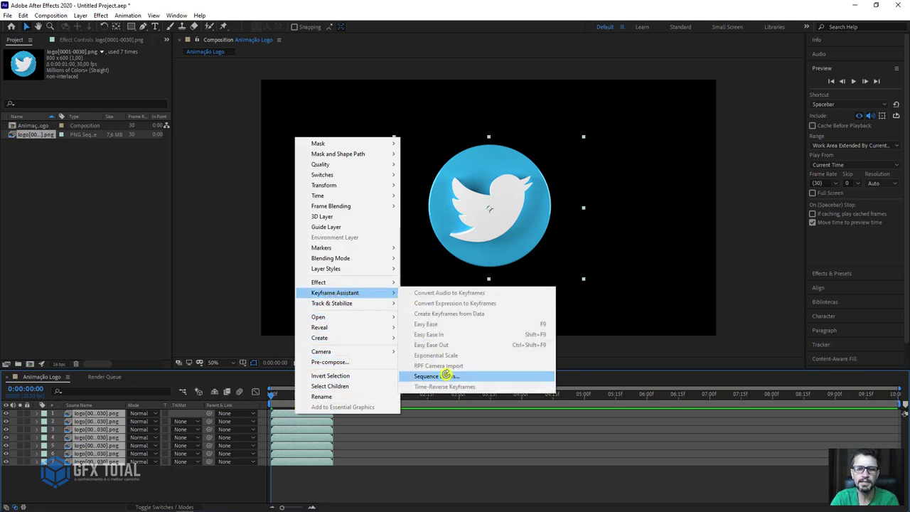
left_click(446, 376)
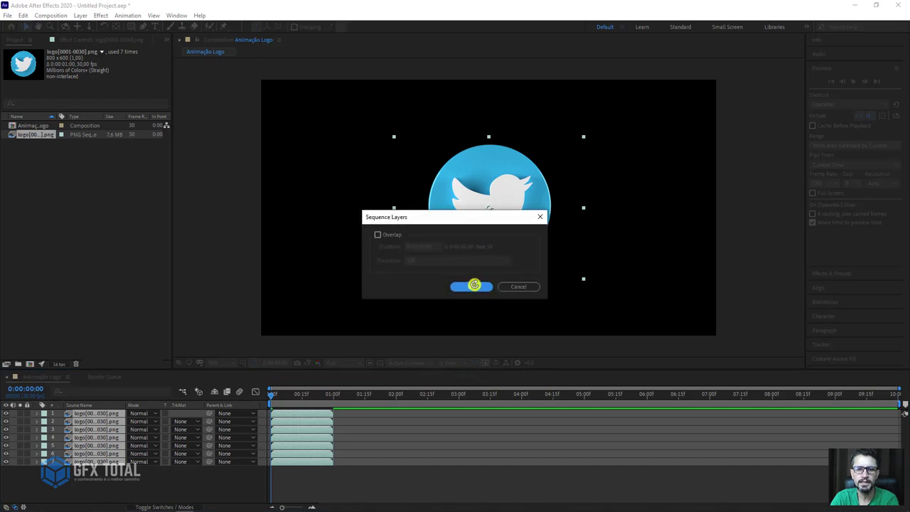
left_click(474, 285)
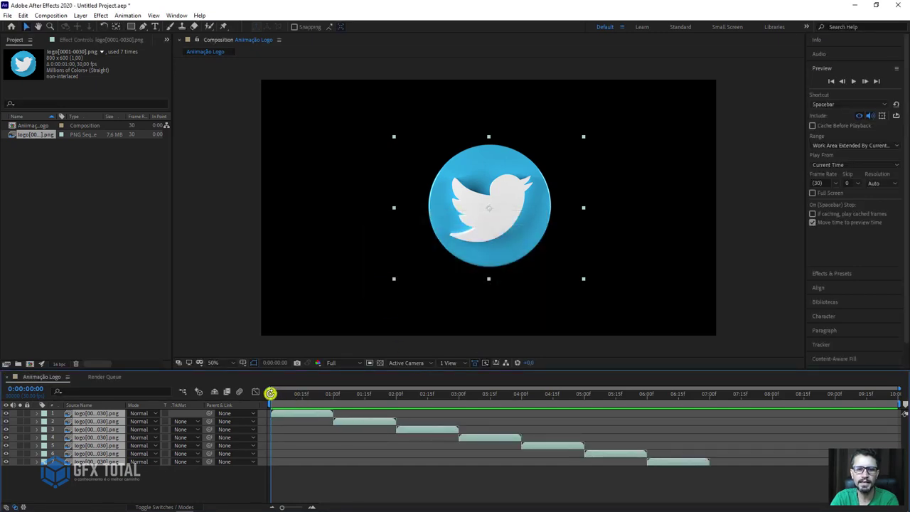
mouse_move(270, 392)
left_mouse_down()
mouse_move(715, 404)
mouse_move(709, 409)
left_mouse_up()
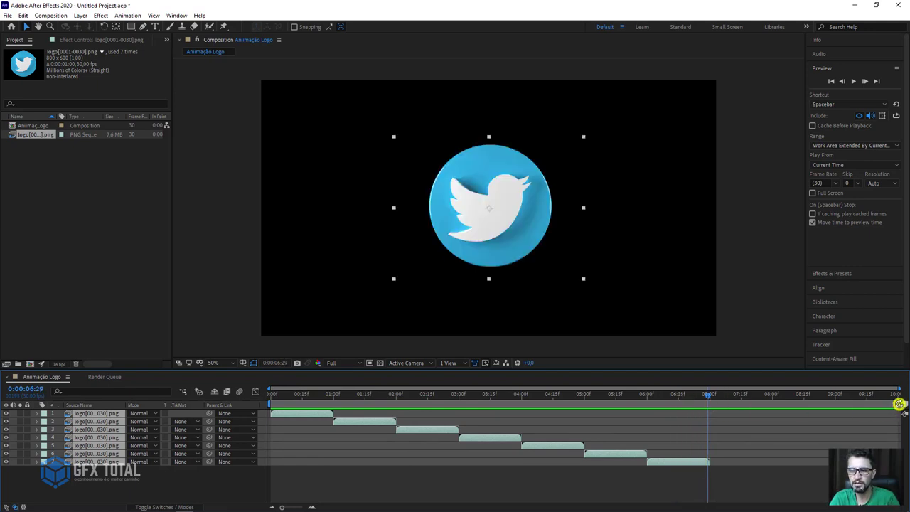
End the work area at 7 seconds and trim the composition to the work area.
left_click_drag(900, 404, 704, 408)
right_click(695, 401)
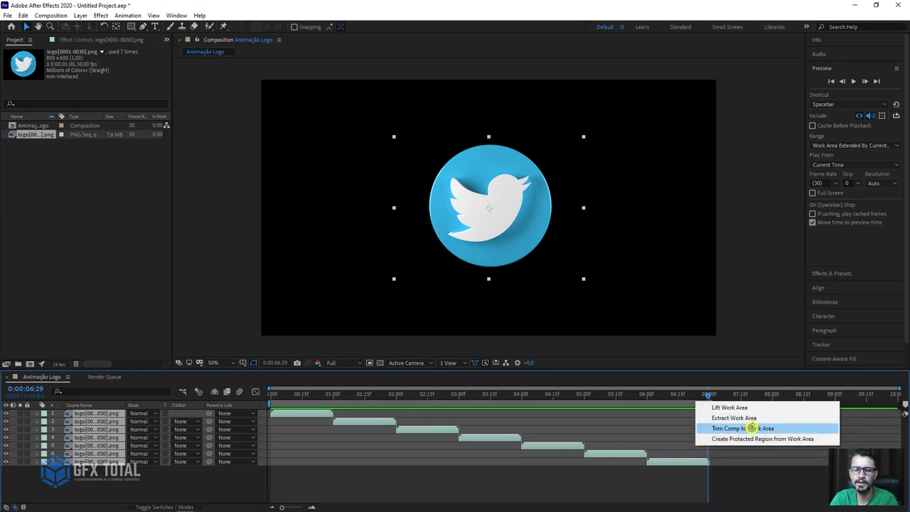
left_click(752, 428)
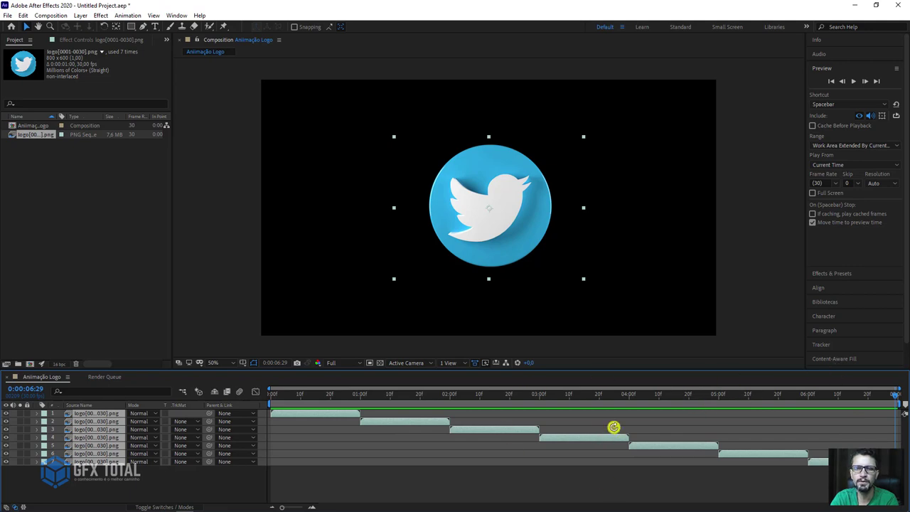
left_click_drag(888, 394, 897, 394)
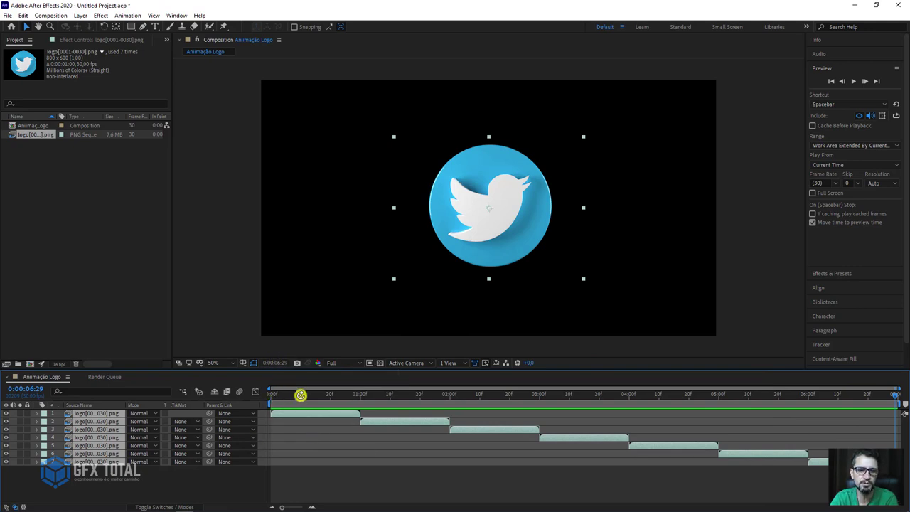
mouse_move(301, 394)
left_mouse_down()
mouse_move(566, 394)
mouse_move(245, 392)
left_mouse_up()
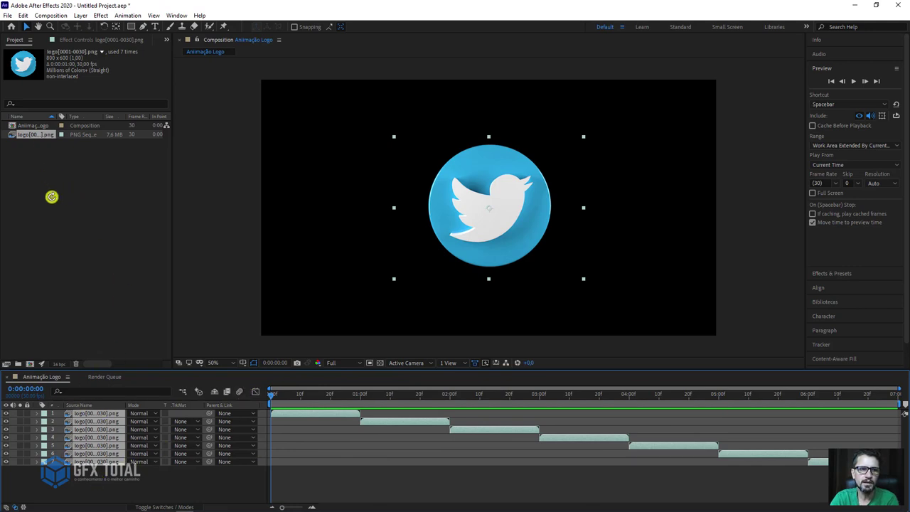
left_click(51, 197)
Edit and commit the Animação Logo composition's name in the Project panel.
left_click(28, 126)
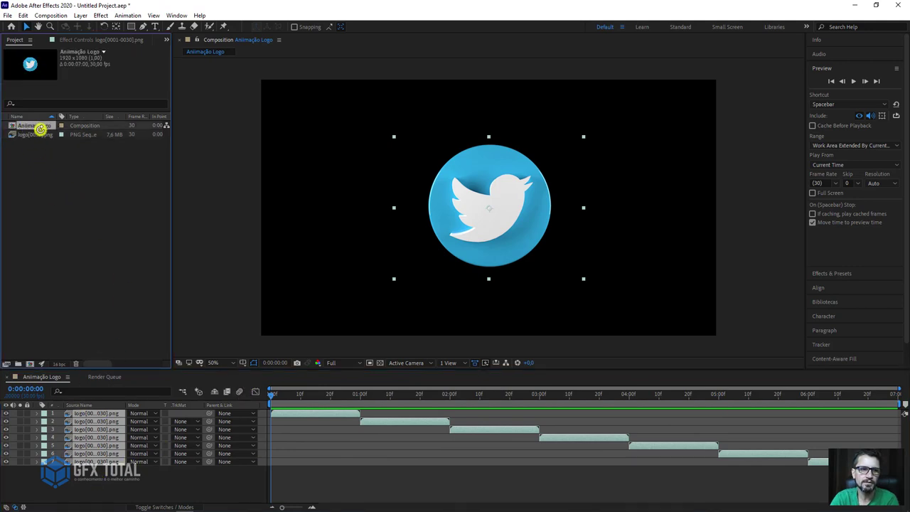
right_click(26, 125)
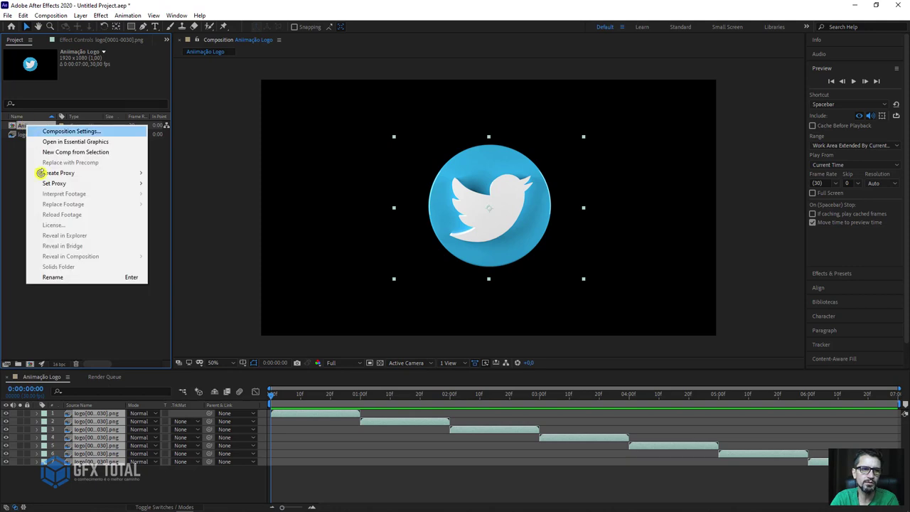
left_click(62, 278)
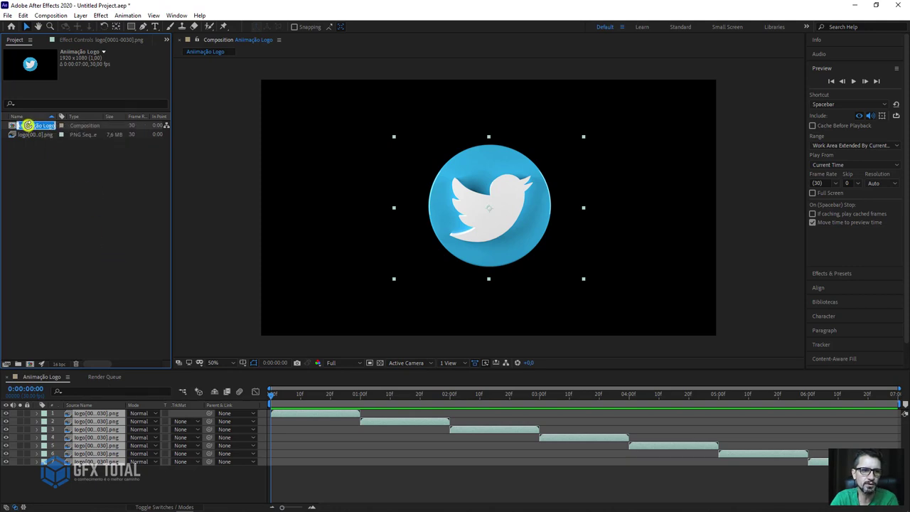
key("Return")
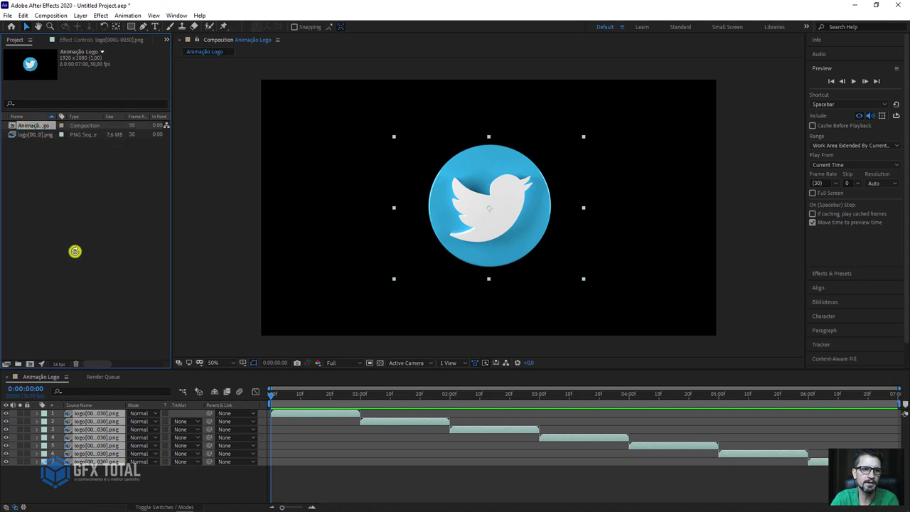
left_click(77, 255)
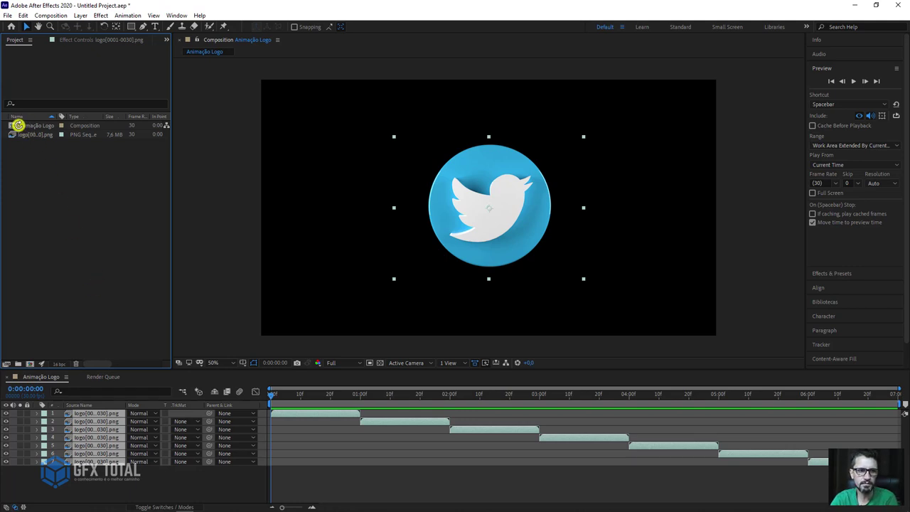
left_click(19, 125)
left_click(67, 297)
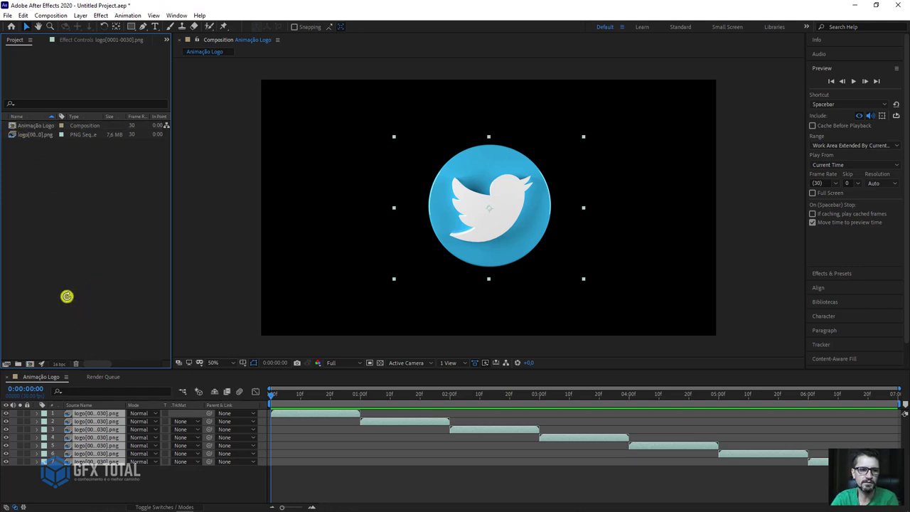
Create a new 1920×1080 composition named Render.
left_click(30, 362)
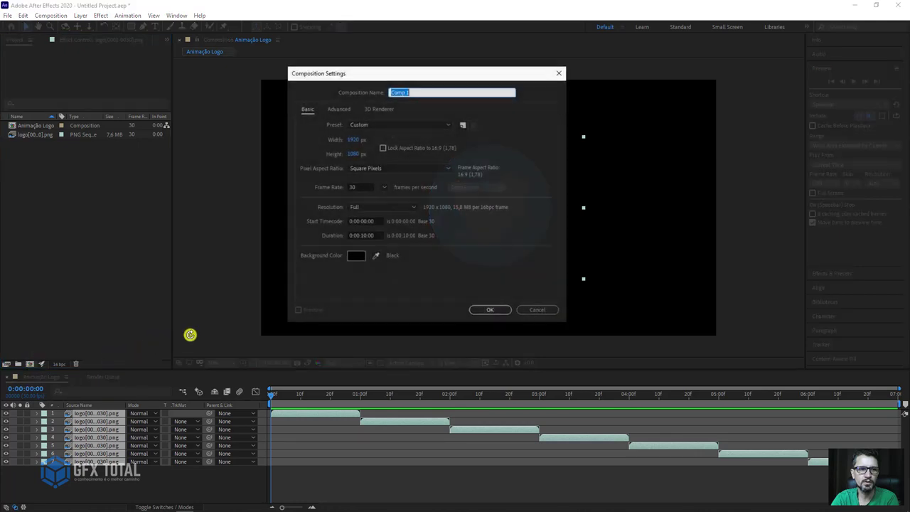
type("Rend")
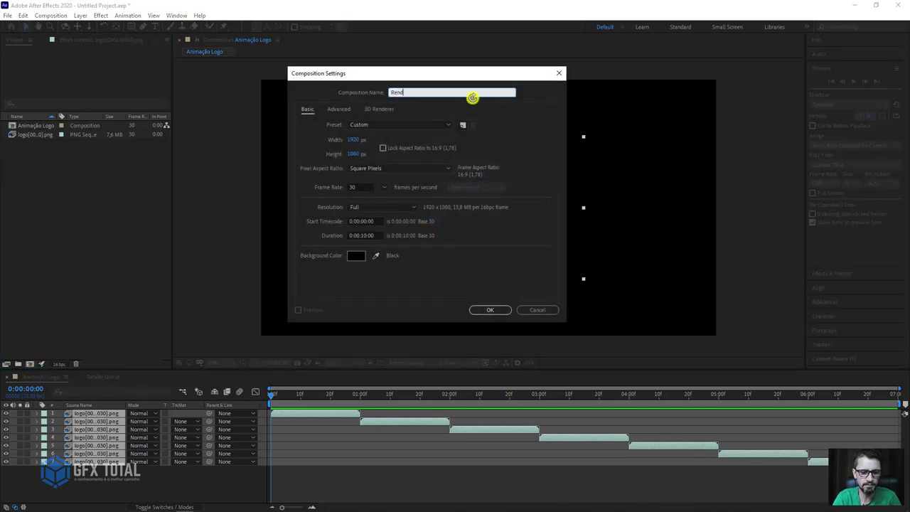
type("er")
key("Return")
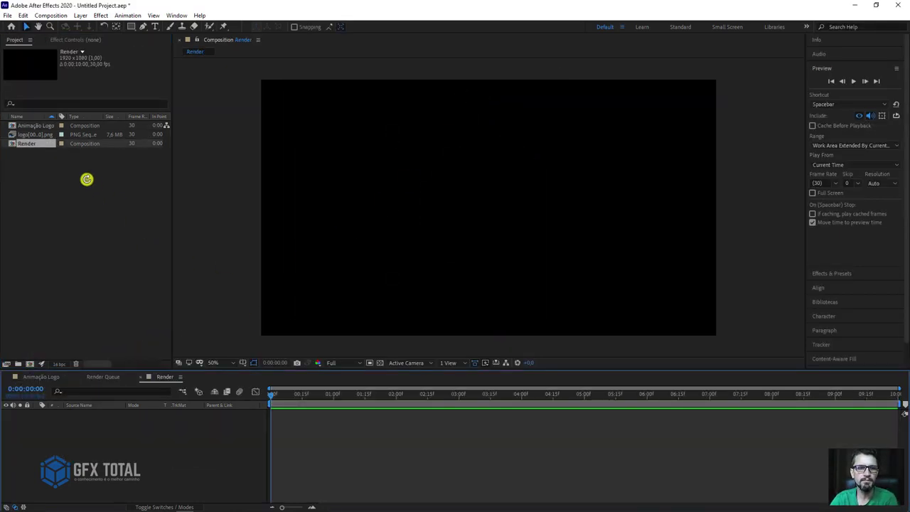
left_click(31, 125)
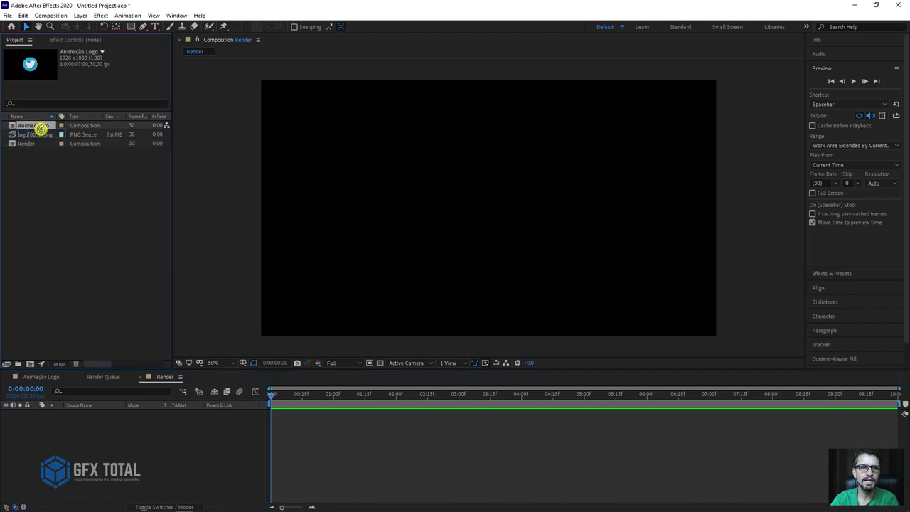
Place Animação Logo in the Render composition and shift its start to about 0:00:00:14.
mouse_move(41, 129)
left_mouse_down()
mouse_move(132, 426)
mouse_move(112, 422)
left_mouse_up()
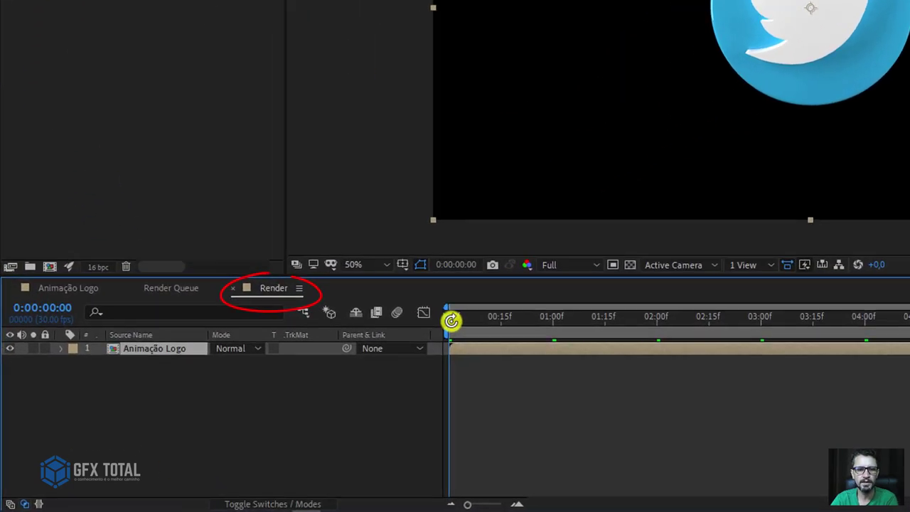
mouse_move(451, 320)
left_mouse_down()
mouse_move(633, 393)
mouse_move(301, 391)
mouse_move(886, 394)
mouse_move(262, 388)
left_mouse_up()
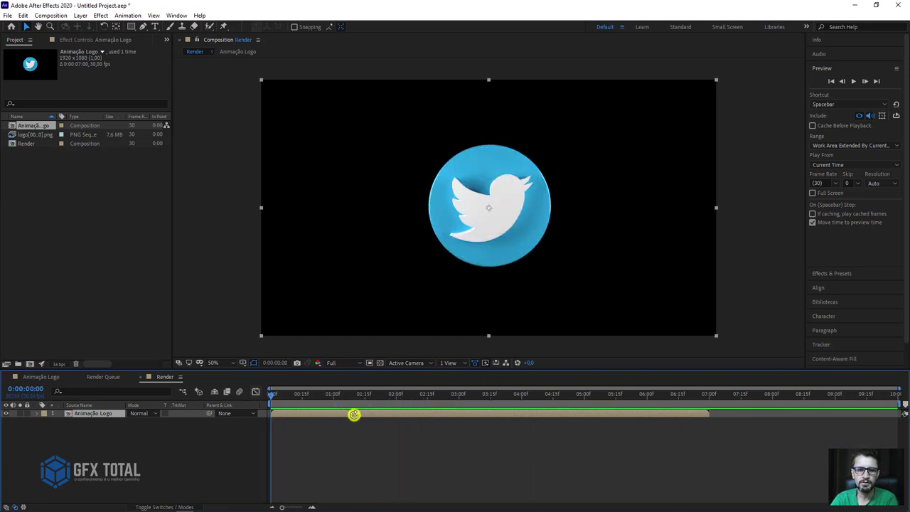
left_click_drag(354, 414, 410, 406)
left_click_drag(270, 394, 315, 392)
mouse_move(359, 412)
left_mouse_down()
mouse_move(290, 396)
mouse_move(300, 395)
left_mouse_up()
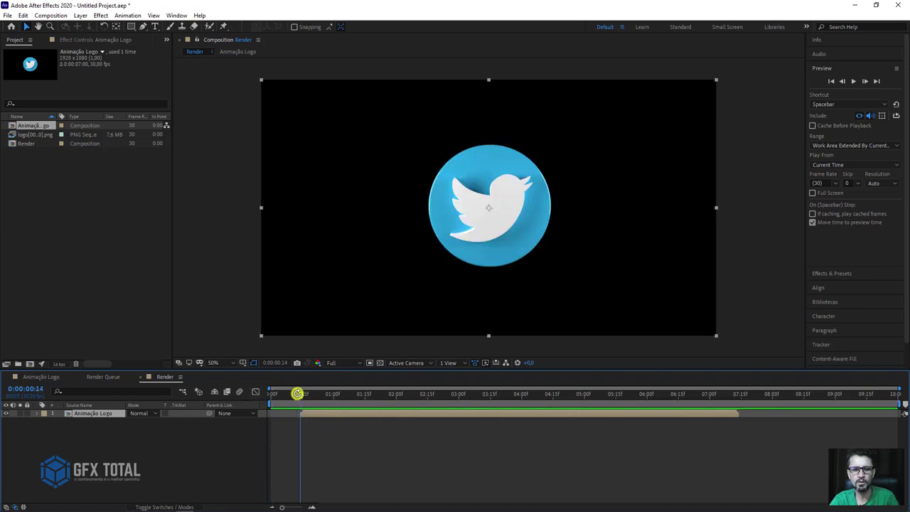
Keyframe the logo layer's opacity to fade in from 0% to 100% at its start.
key("t")
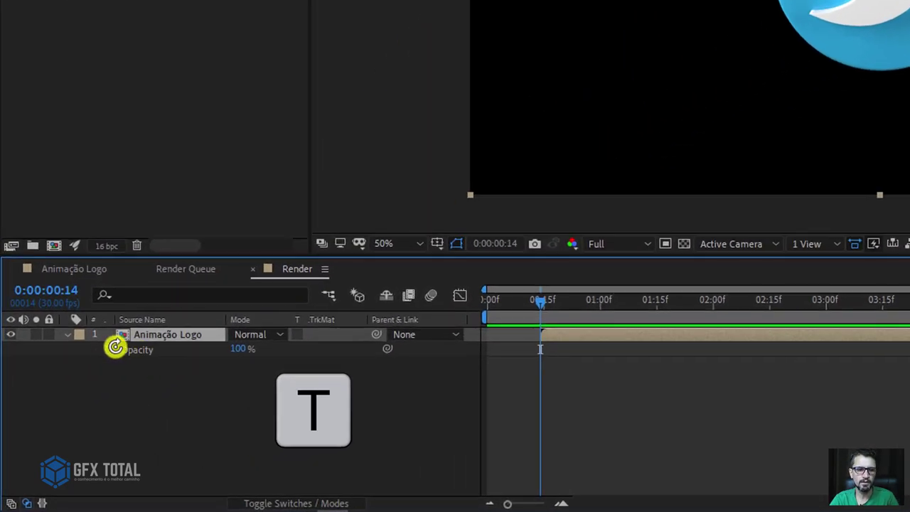
left_click(60, 422)
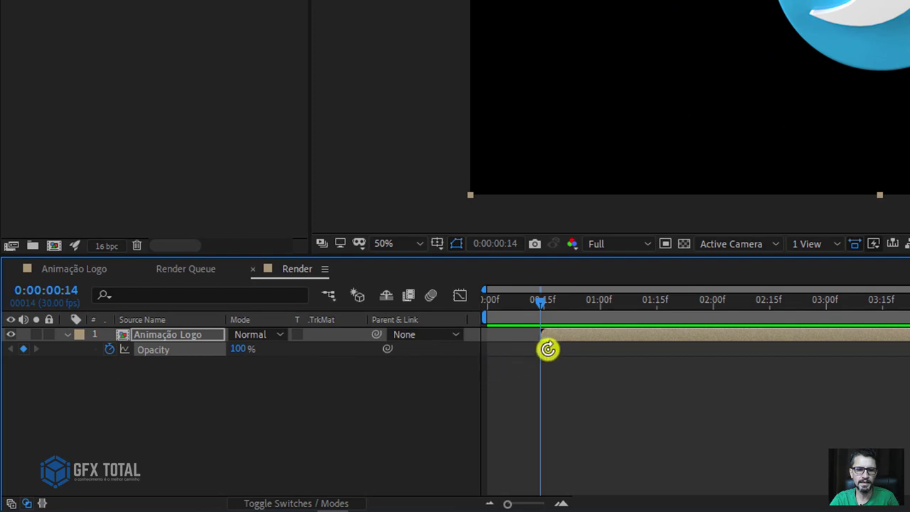
left_click_drag(541, 350, 618, 344)
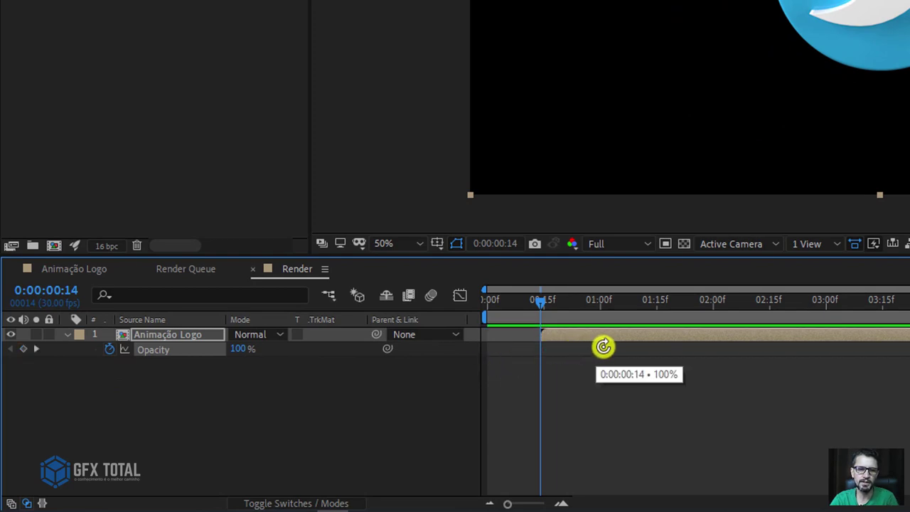
left_click_drag(618, 345, 627, 349)
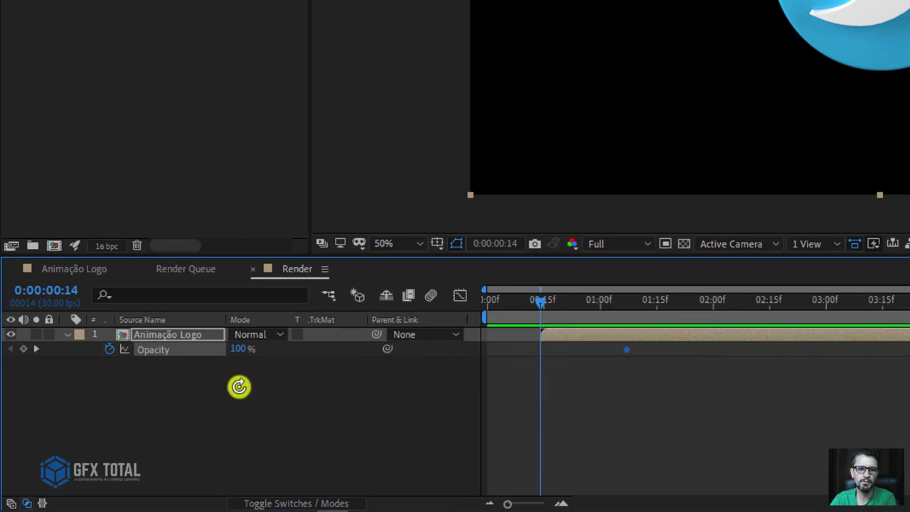
left_click(241, 350)
type("0")
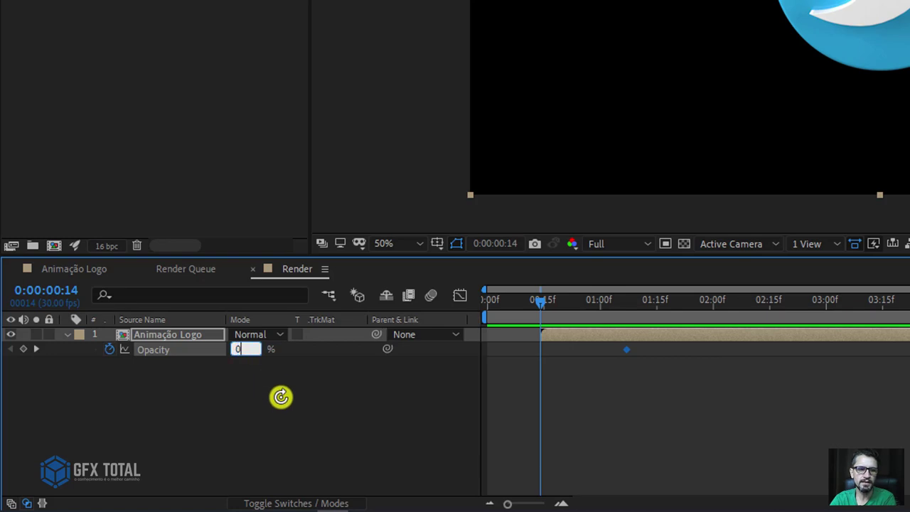
key("Return")
mouse_move(543, 301)
left_mouse_down()
mouse_move(595, 309)
mouse_move(431, 376)
mouse_move(440, 396)
mouse_move(691, 414)
left_mouse_up()
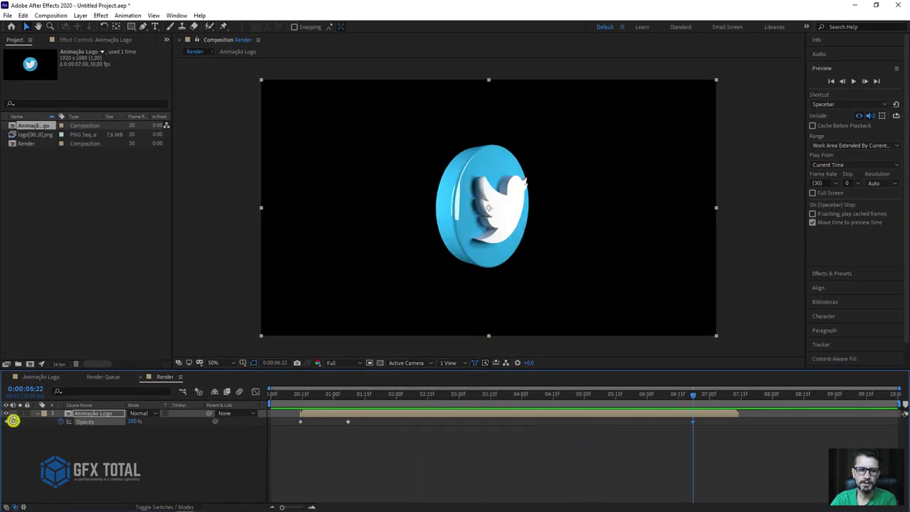
Add a 0% opacity keyframe at the layer's end, around 0:00:07:14, to fade it out.
left_click_drag(694, 394, 739, 394)
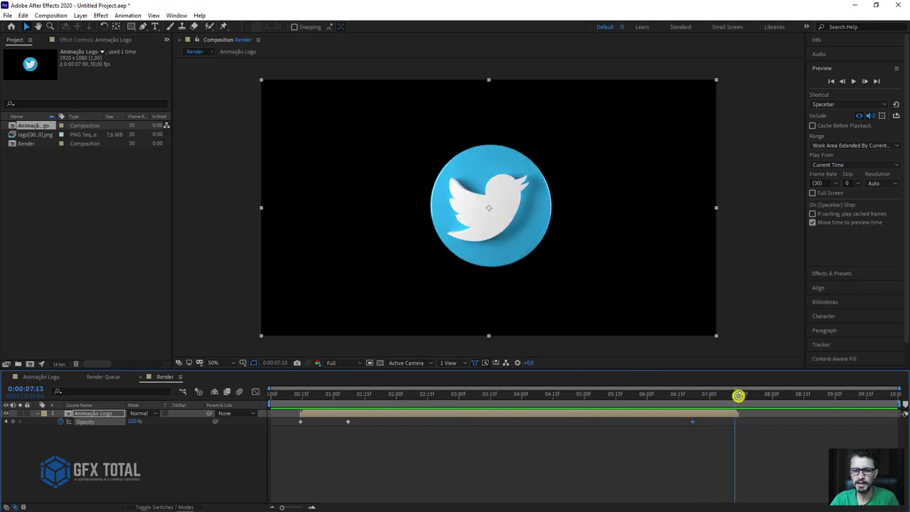
left_click_drag(135, 424, 114, 424)
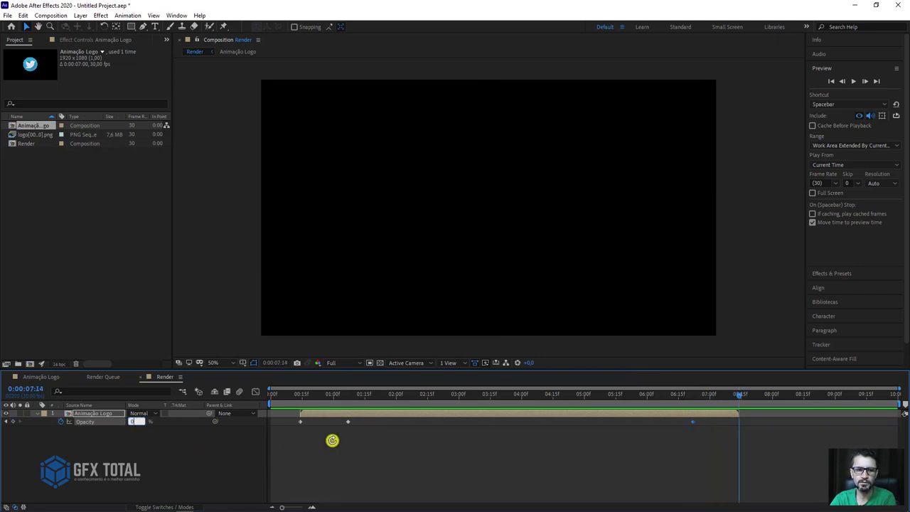
left_click_drag(725, 396, 473, 395)
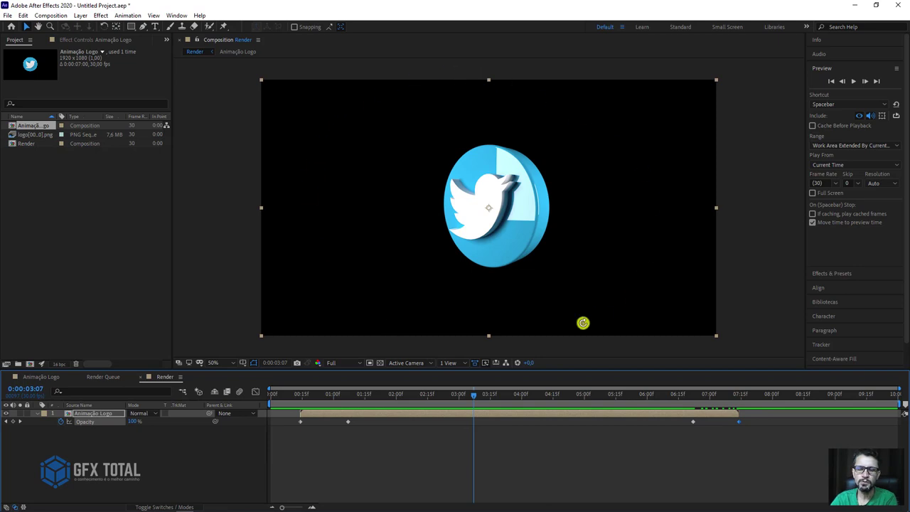
left_click(380, 362)
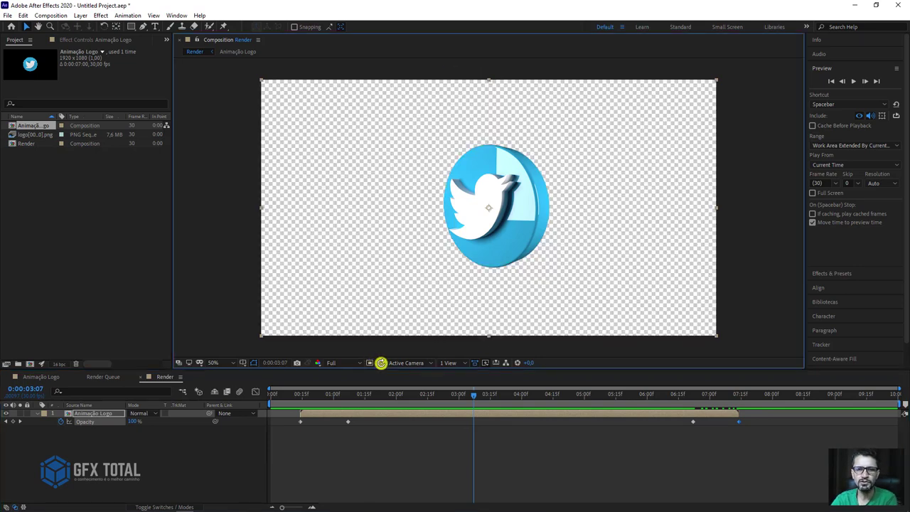
left_click(382, 363)
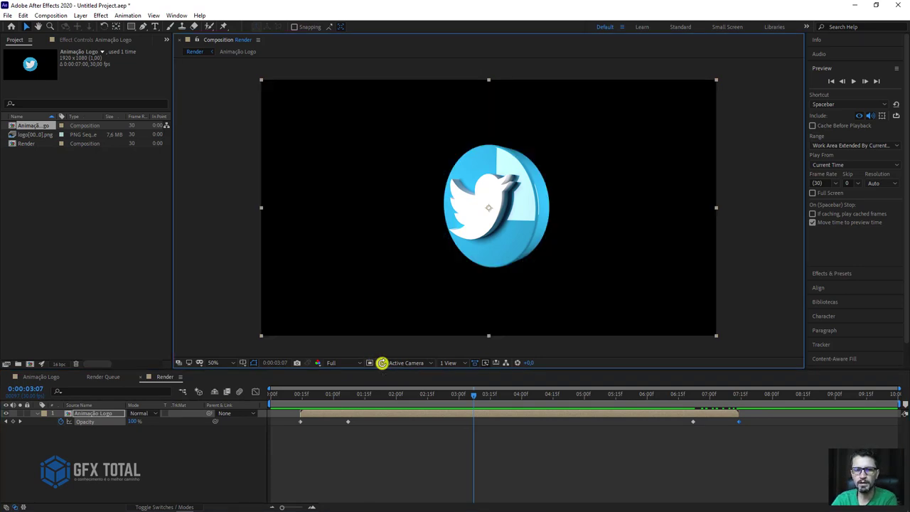
Add a comp-sized 1920×1080 black solid beneath Animação Logo and expand the Effects & Presets list.
right_click(128, 451)
mouse_move(183, 347)
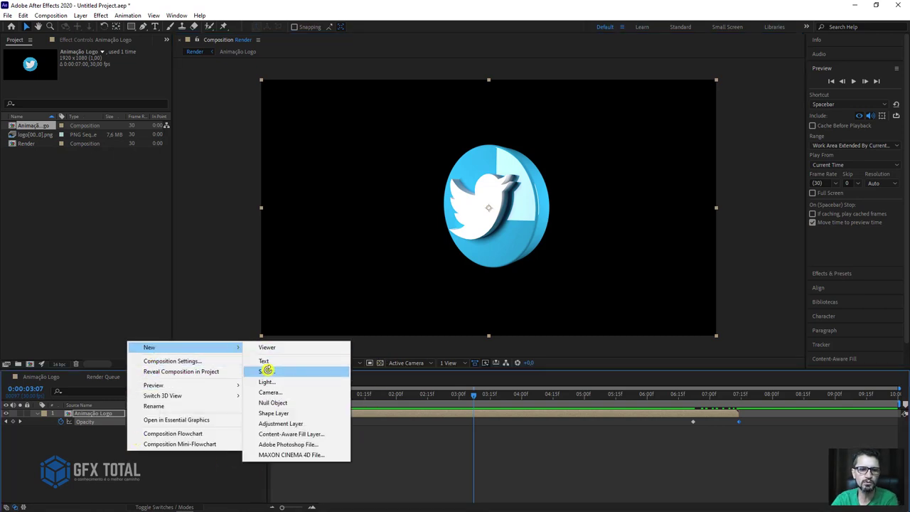
left_click(272, 371)
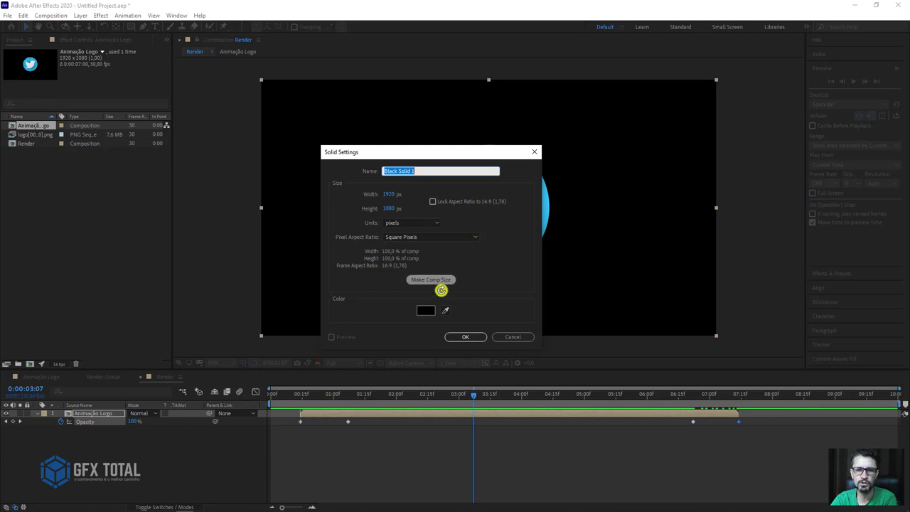
left_click(424, 281)
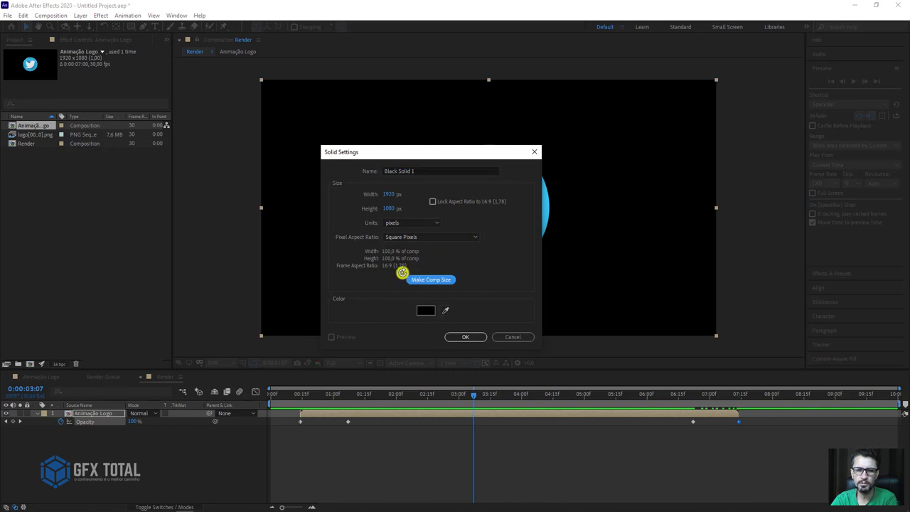
left_click(465, 335)
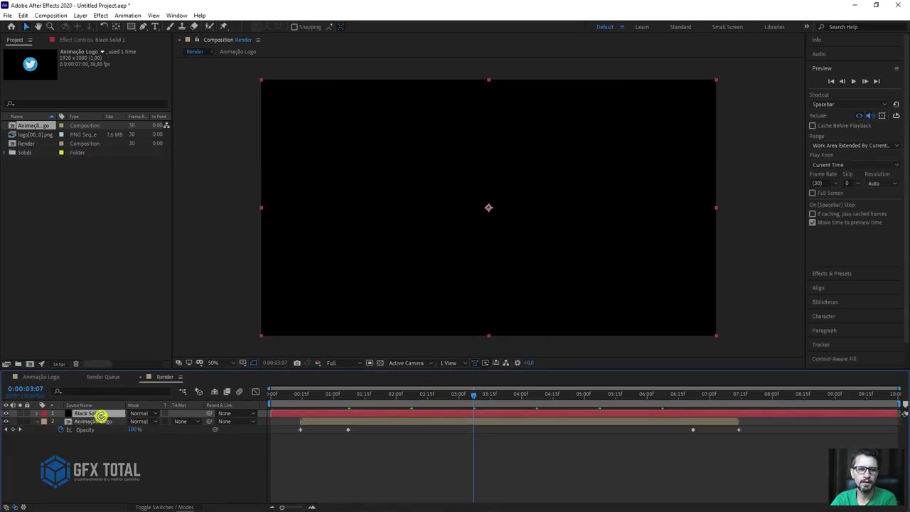
left_click_drag(94, 414, 116, 455)
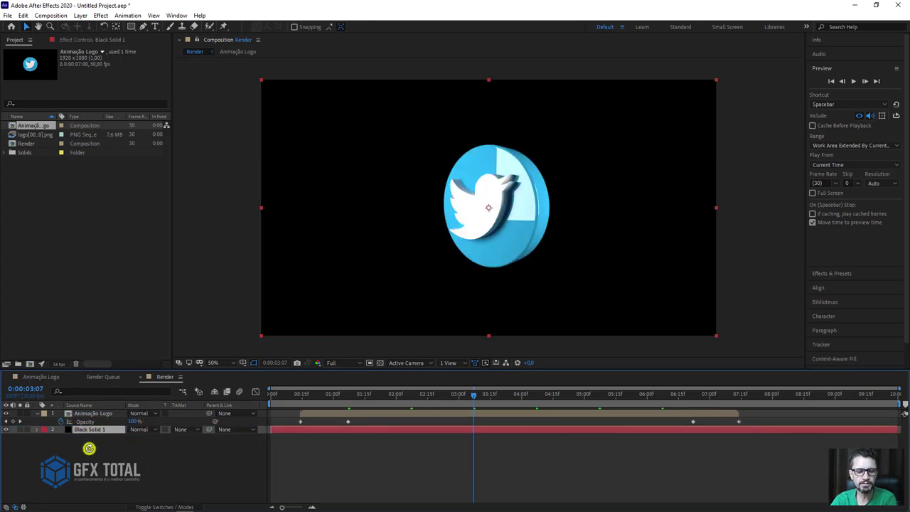
left_click(821, 67)
left_click(829, 82)
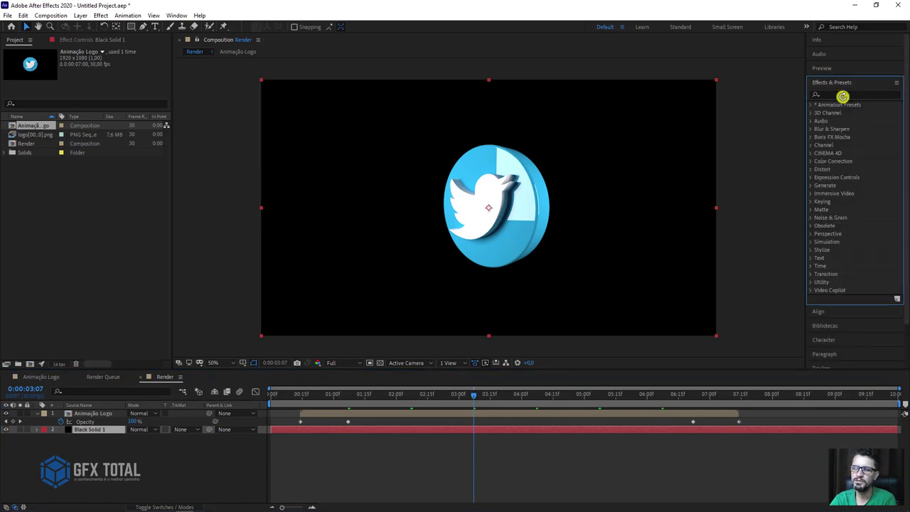
Apply a radial Gradient Ramp to Black Solid 1, centred on the logo and enlarged downward.
left_click(841, 95)
type("ramp")
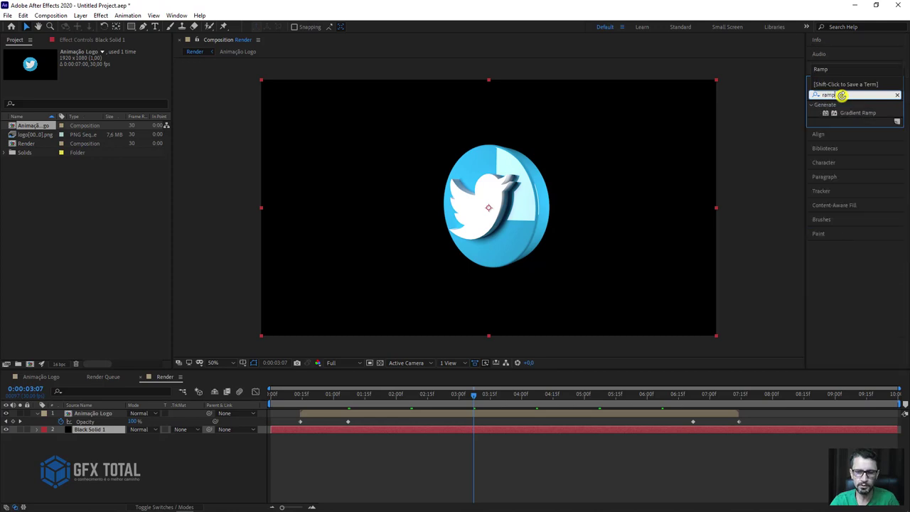
mouse_move(856, 111)
left_mouse_down()
mouse_move(443, 429)
mouse_move(453, 428)
left_mouse_up()
left_click(130, 101)
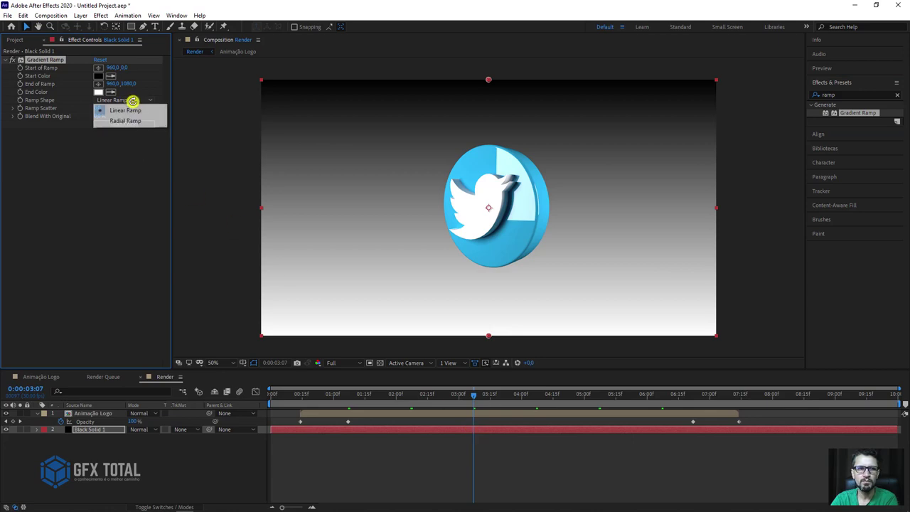
left_click(134, 121)
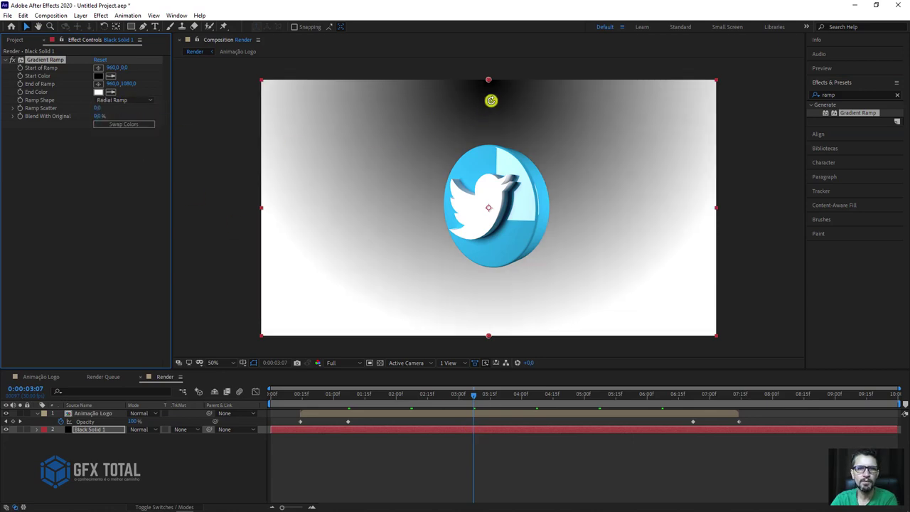
left_click_drag(493, 84, 496, 194)
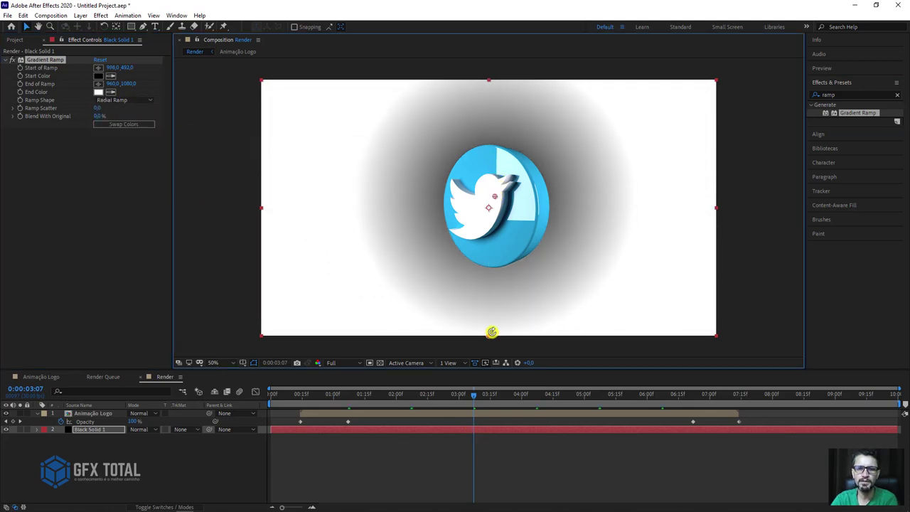
left_click_drag(491, 332, 507, 448)
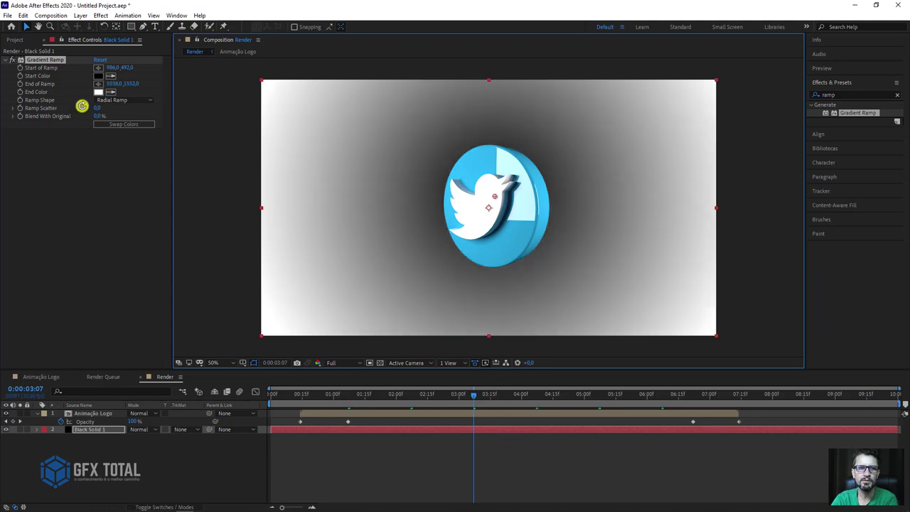
Sample the logo's blue for both ramp colours, then darken the End Color to deep blue 134357.
left_click(111, 91)
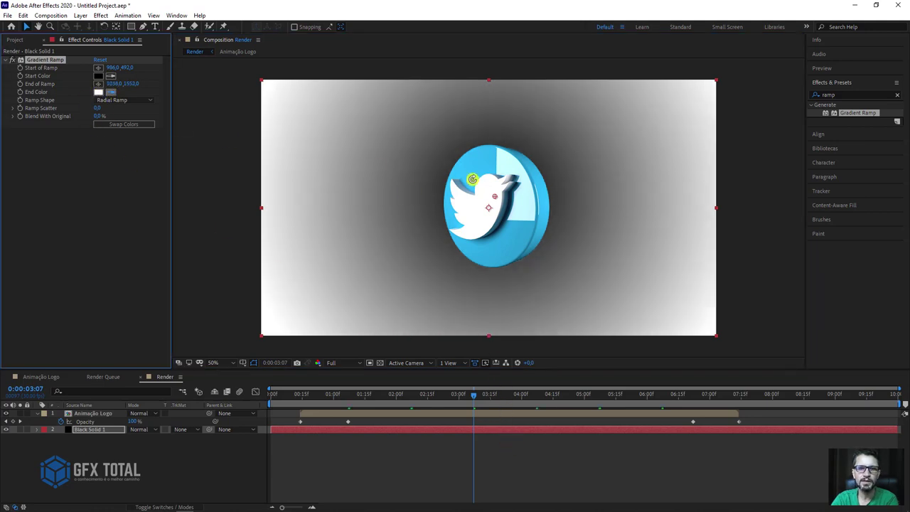
left_click(472, 175)
left_click(99, 75)
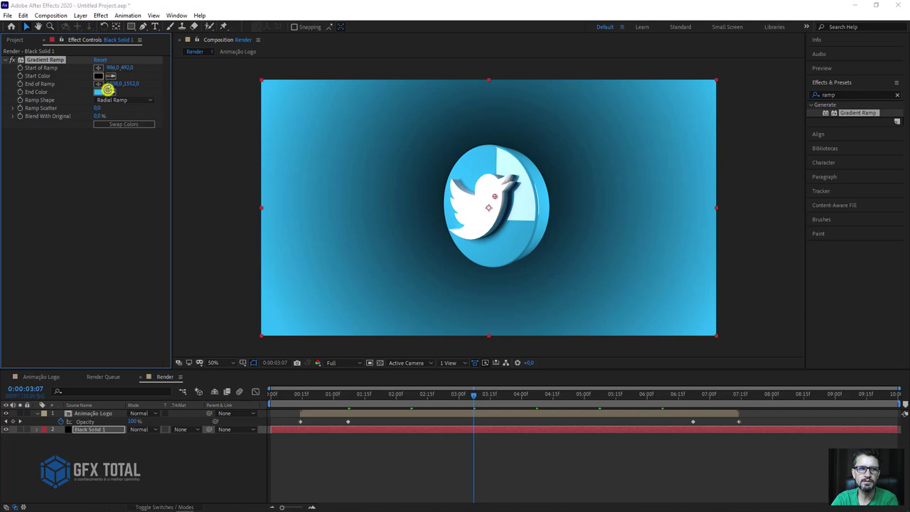
left_click(773, 234)
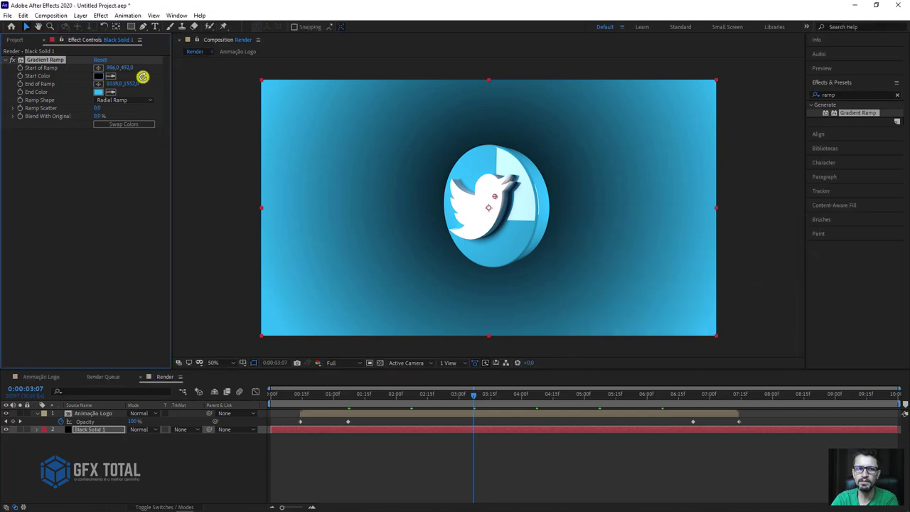
left_click(470, 175)
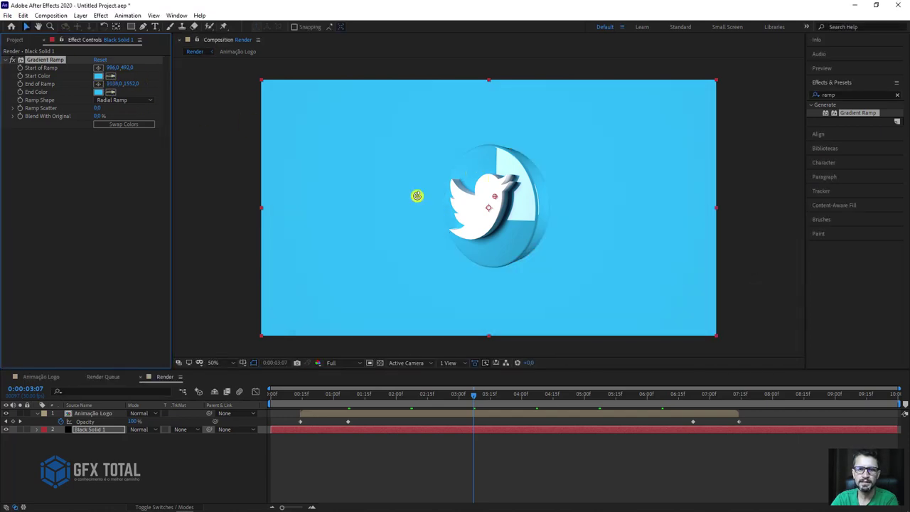
left_click(102, 192)
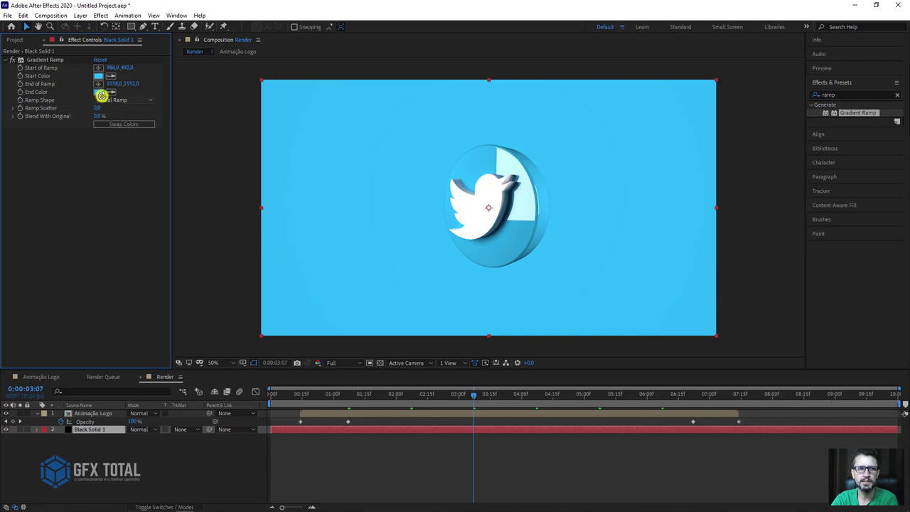
left_click(98, 93)
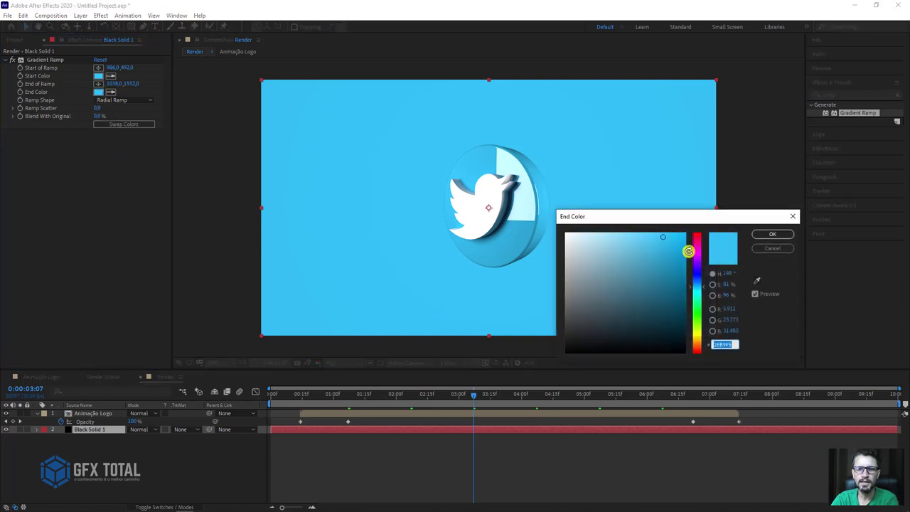
left_click_drag(662, 264, 658, 311)
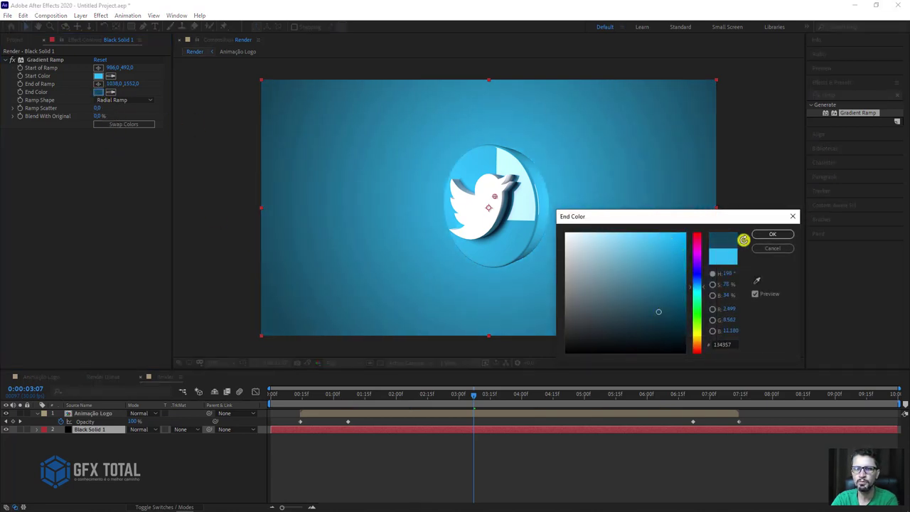
left_click(772, 235)
Play a preview of the coin over the blue gradient, then return the playhead to 0:00:00:00.
left_click(756, 242)
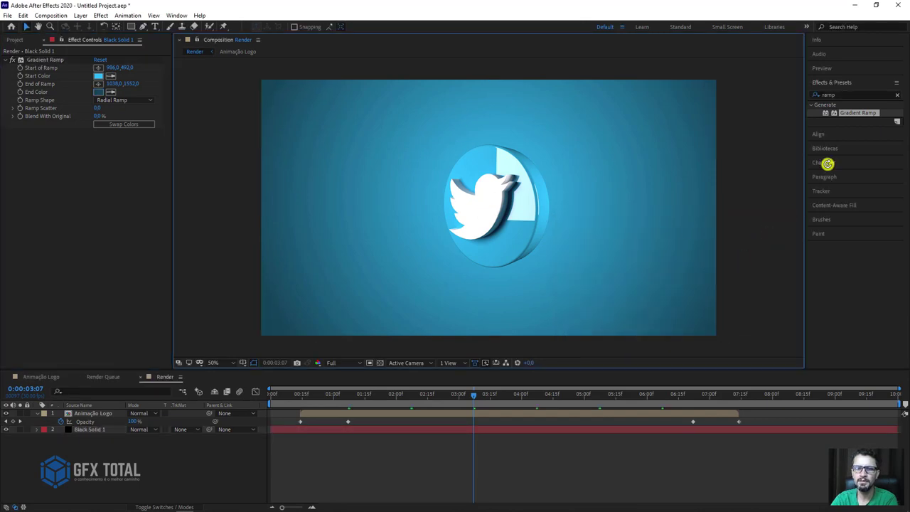
left_click(825, 68)
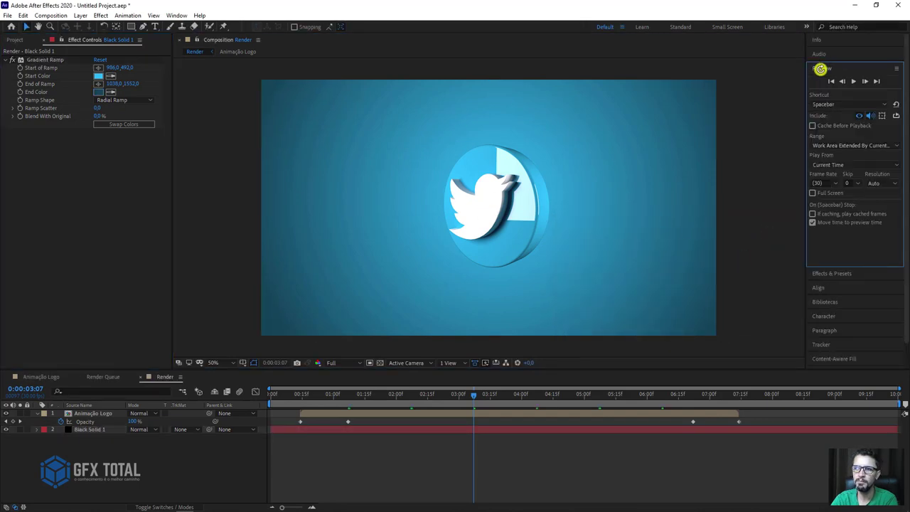
left_click(855, 80)
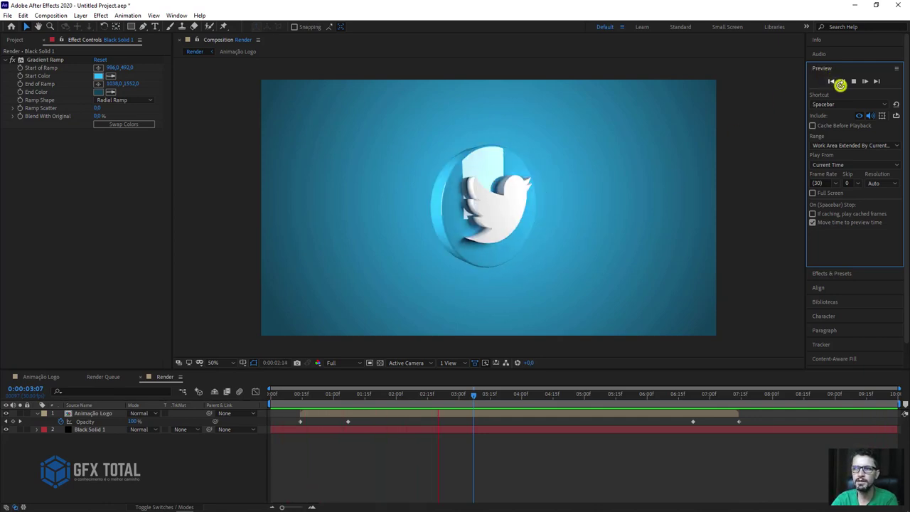
left_click(854, 81)
left_click(605, 446)
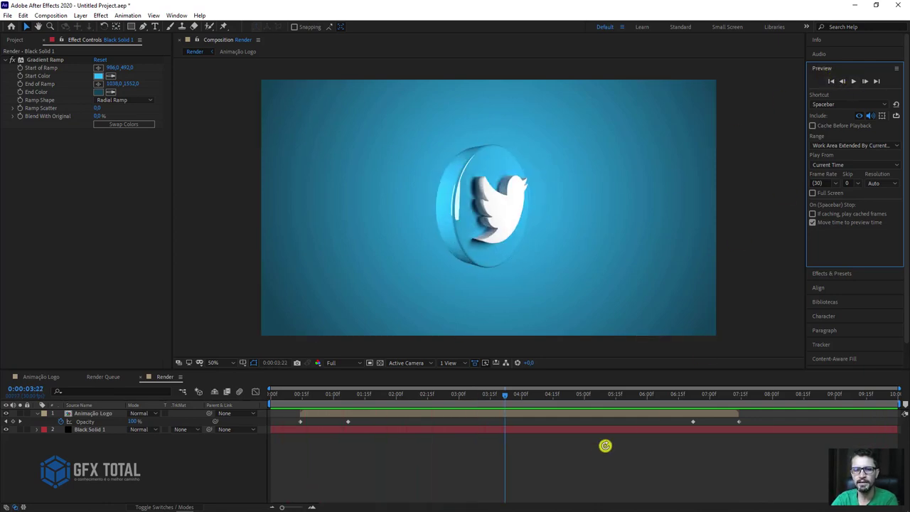
left_click_drag(505, 395, 266, 407)
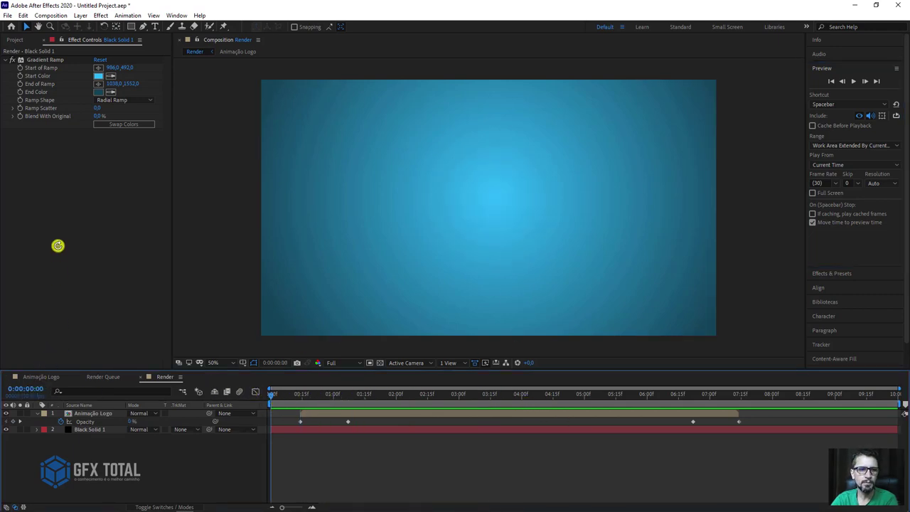
Add the Render composition to the Render Queue with QuickTime format, audio off and RGB channels.
left_click(49, 15)
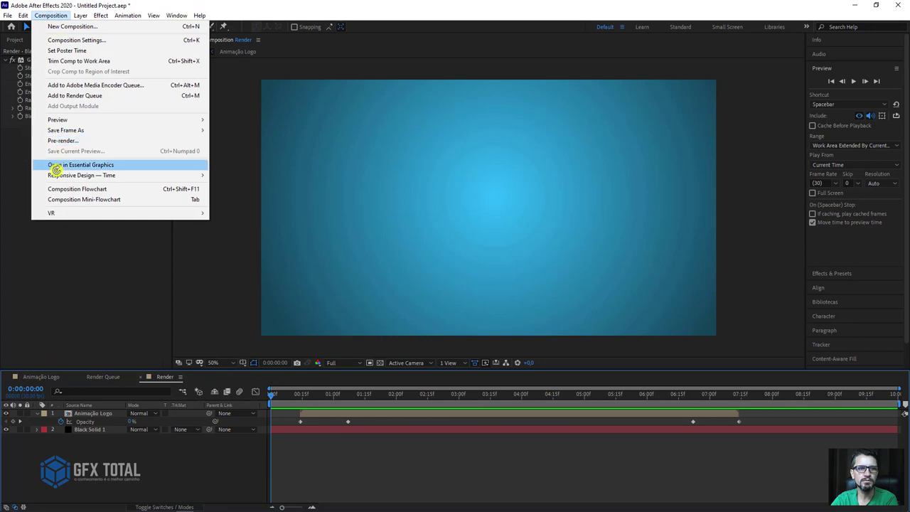
left_click(71, 140)
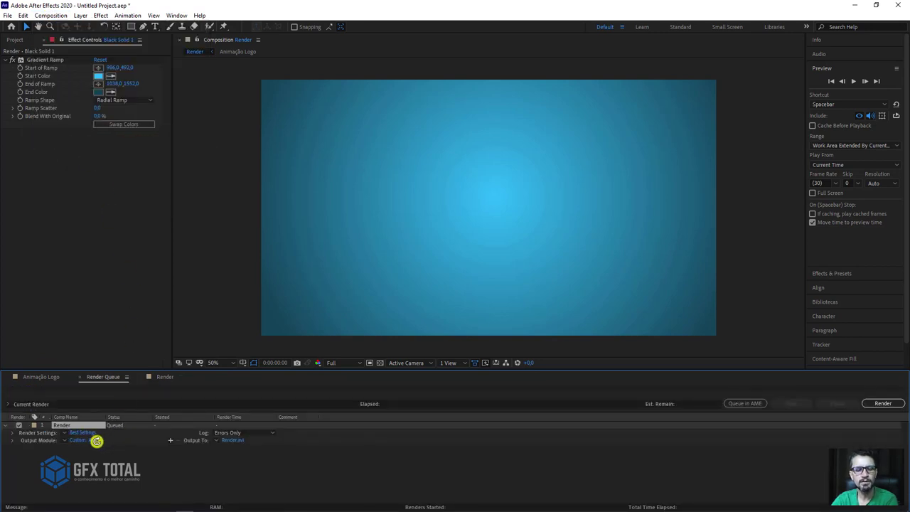
left_click(79, 440)
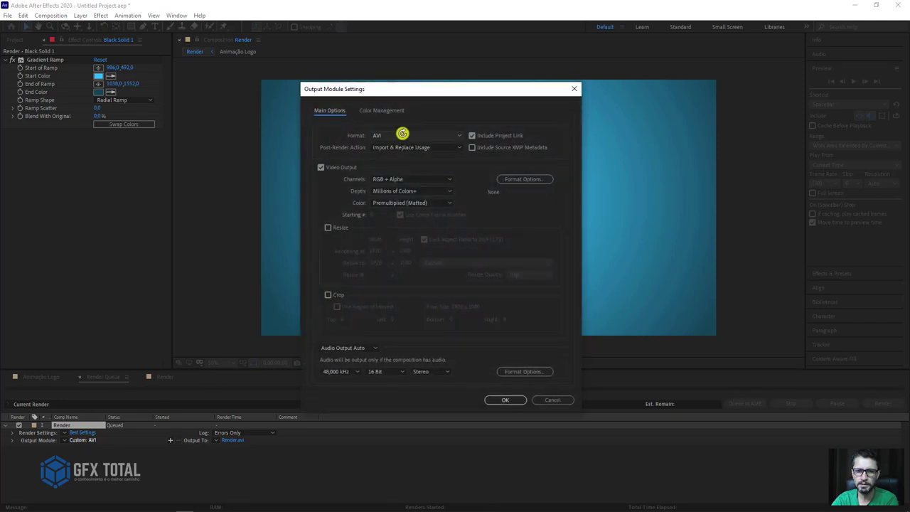
left_click(401, 134)
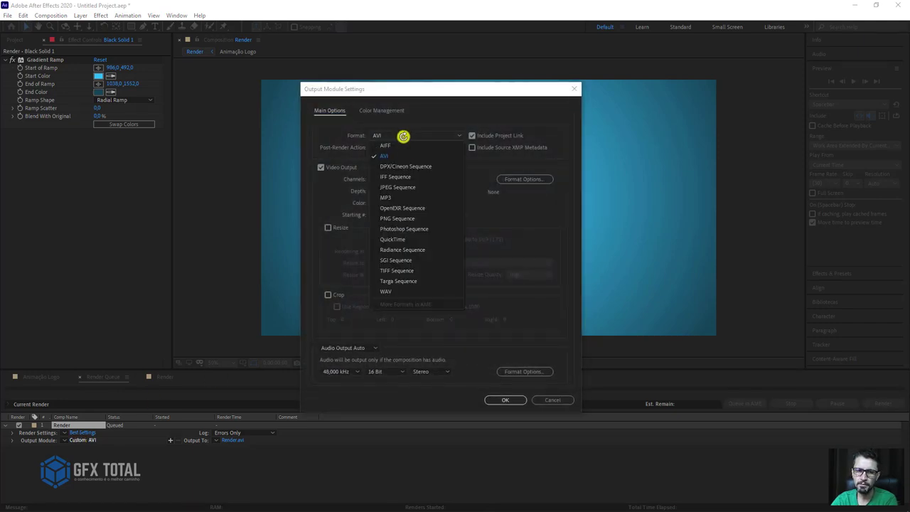
left_click(399, 238)
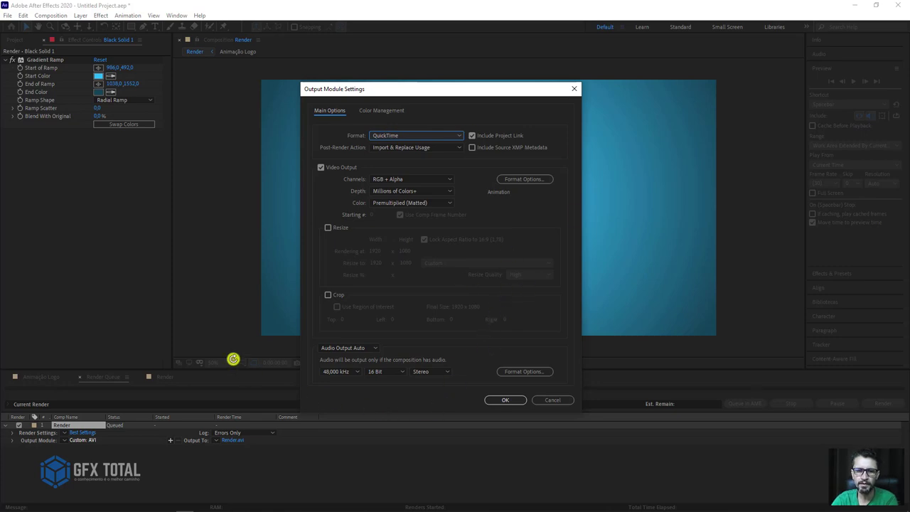
left_click(356, 349)
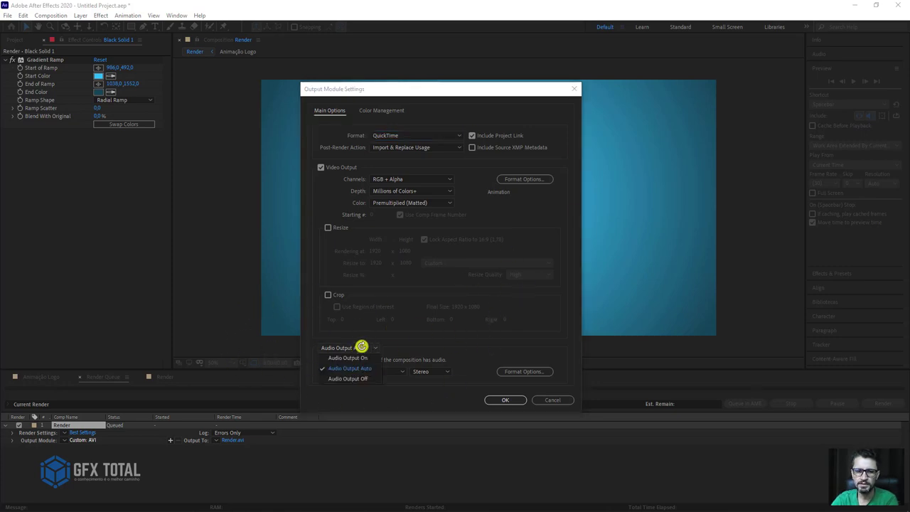
left_click(350, 378)
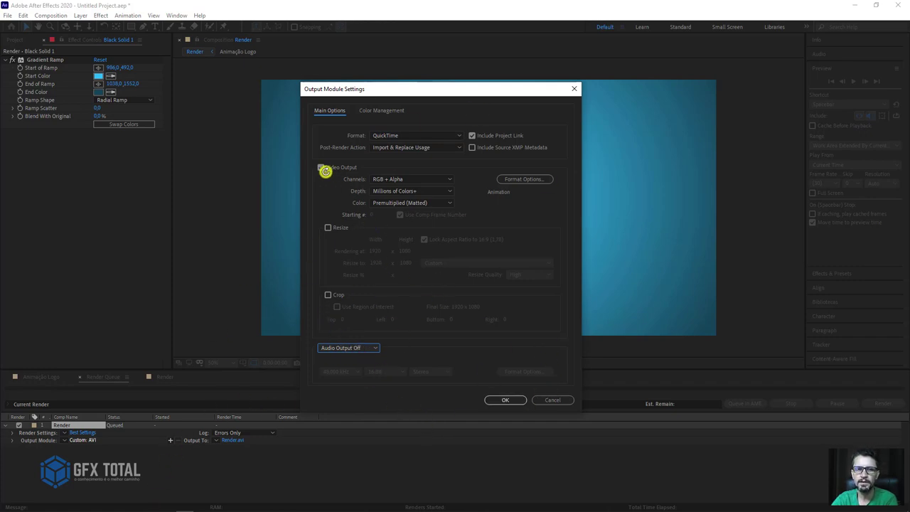
left_click(404, 179)
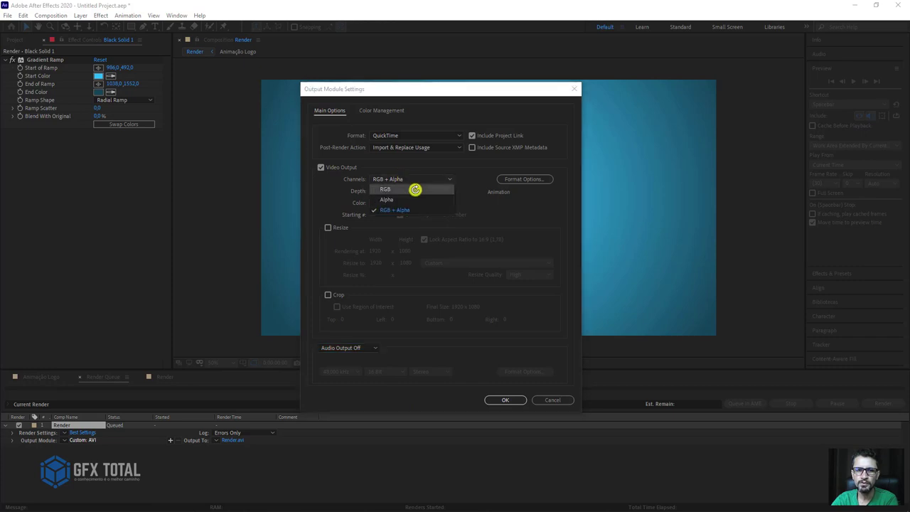
left_click(392, 189)
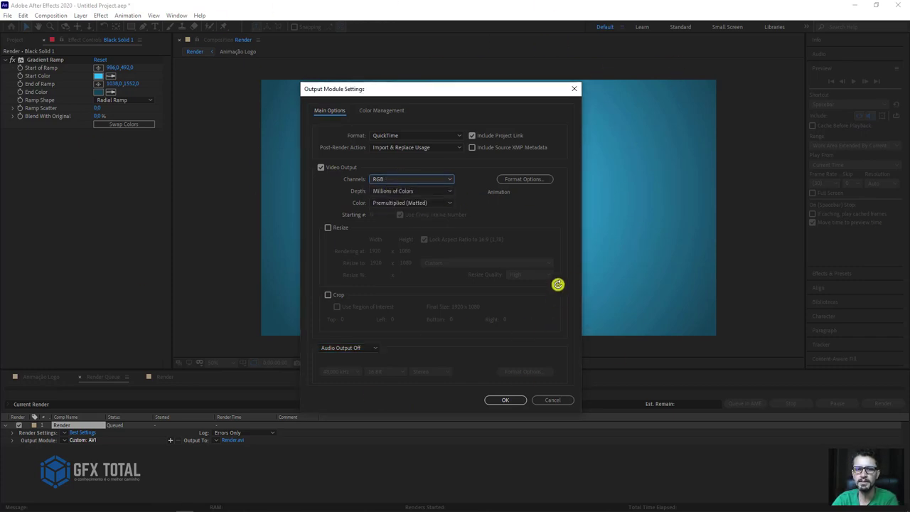
left_click(392, 179)
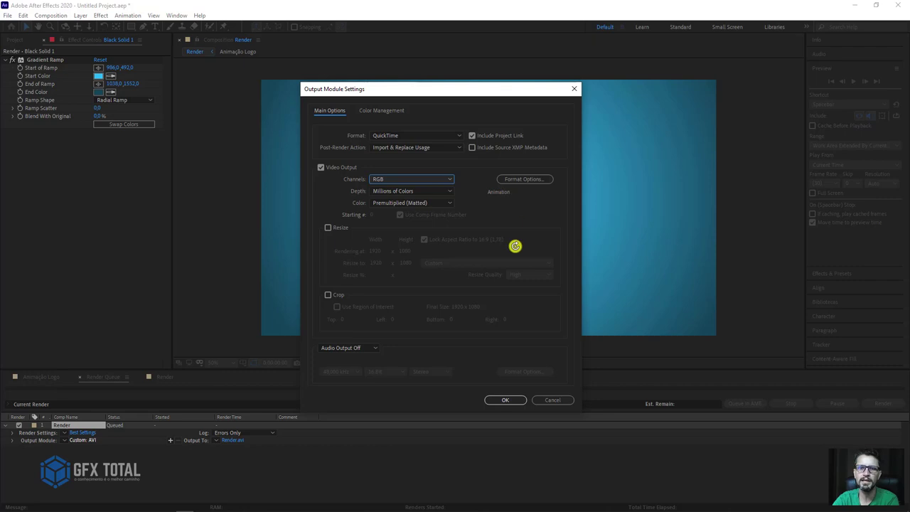
Set the output to Render mov.mov in Desktop > Twitter Logo 3D 3ds Max and render.
left_click(507, 401)
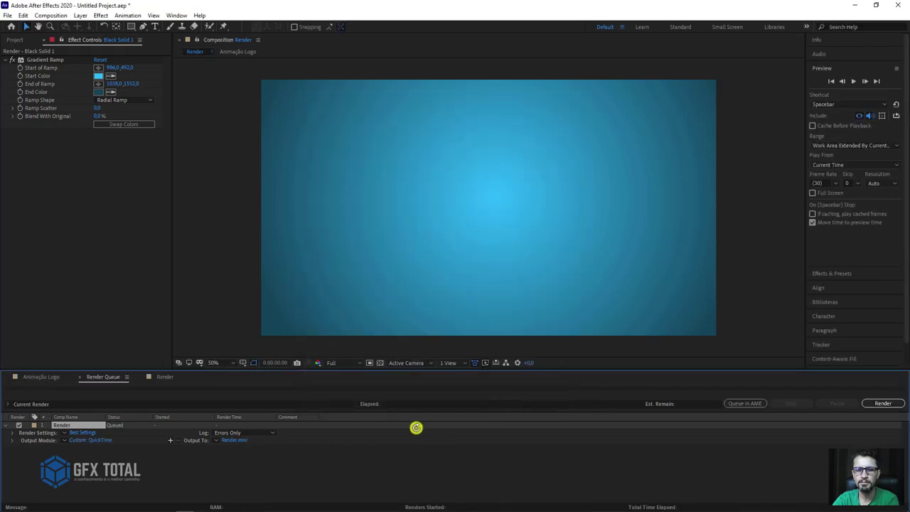
left_click(231, 439)
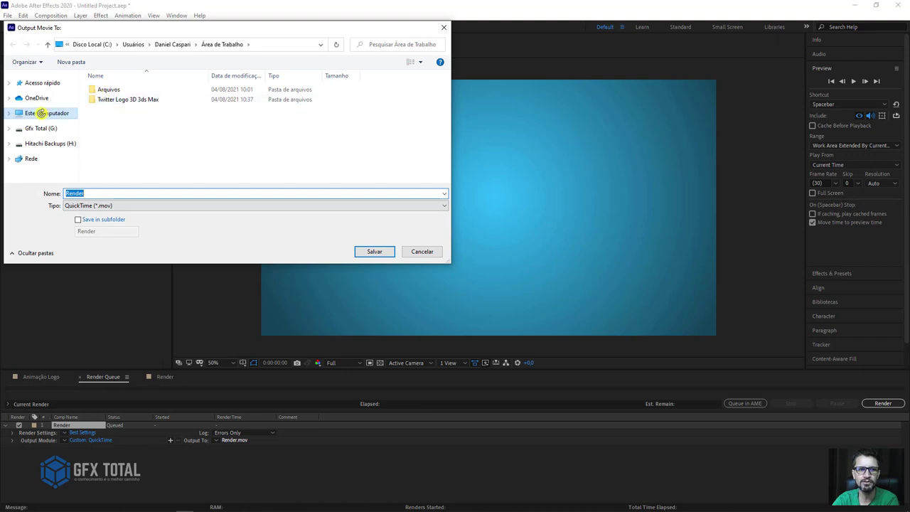
left_click(42, 113)
scroll(192, 142, "down", 2)
scroll(142, 107, "down", 3)
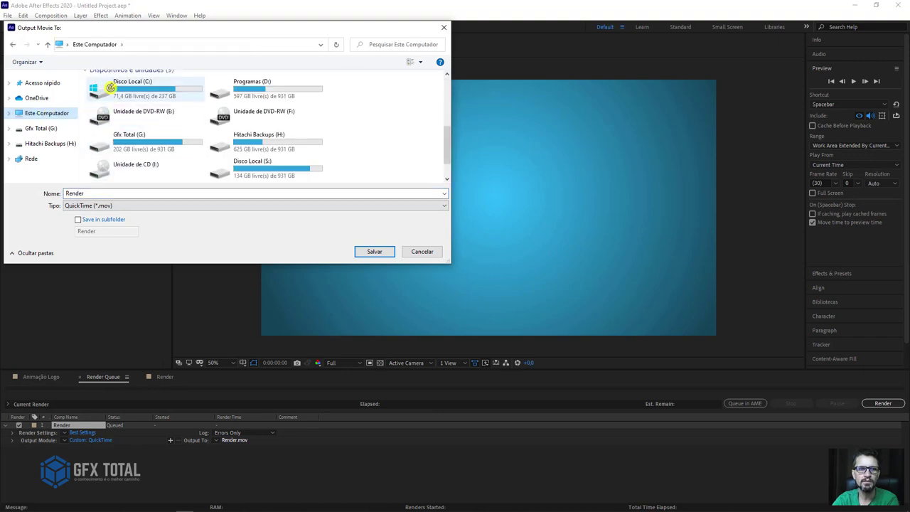
scroll(110, 87, "up", 3)
double_click(121, 111)
double_click(163, 100)
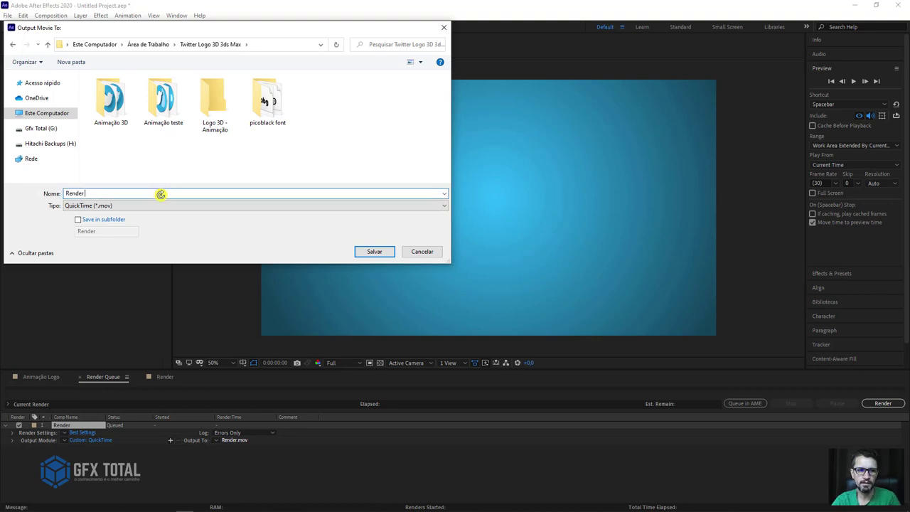
type("mov")
key("Return")
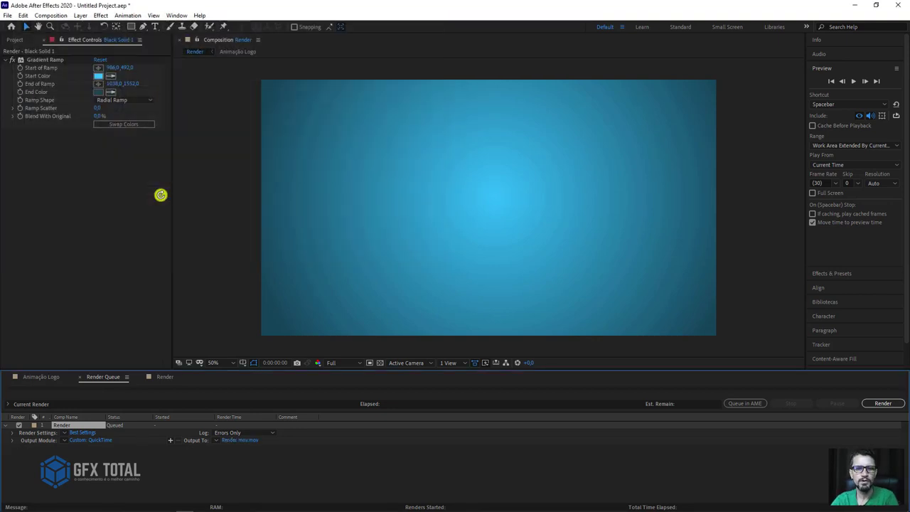
left_click(882, 404)
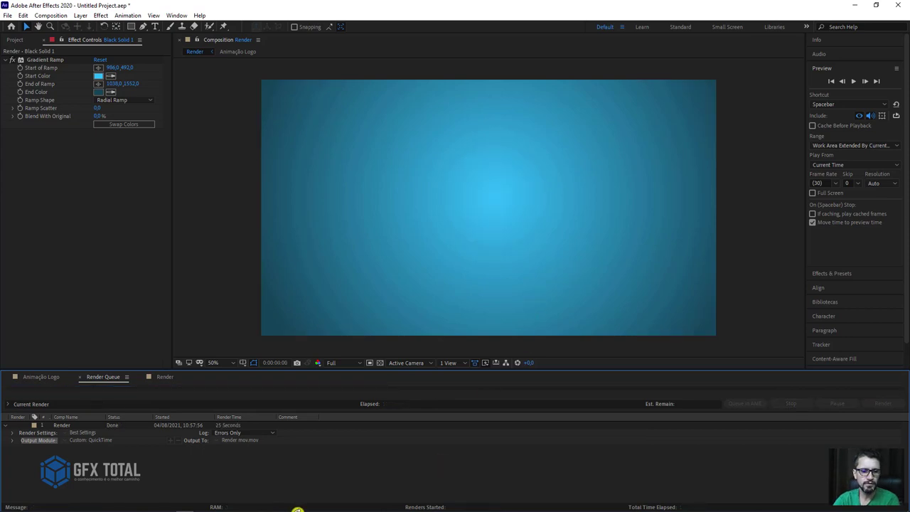
Open Render mov from the Twitter Logo 3D 3ds Max folder with Media Player Classic.
left_click(101, 505)
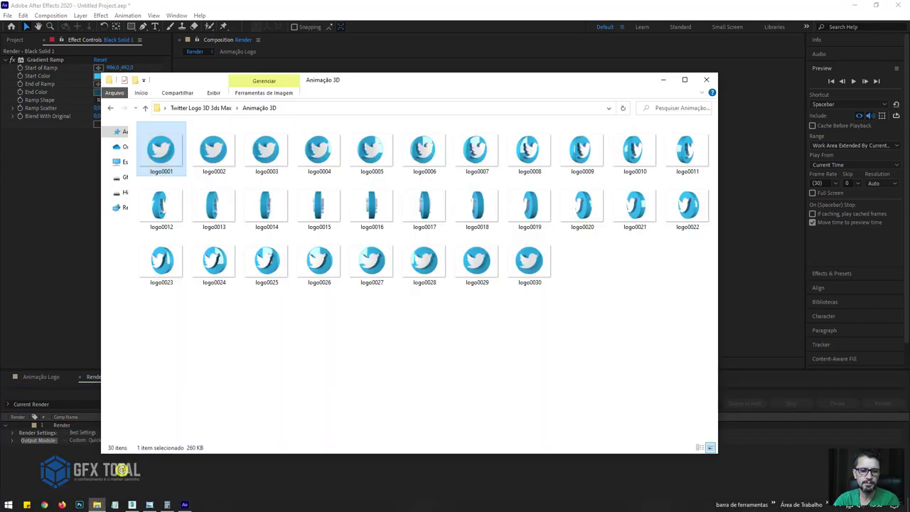
left_click(202, 108)
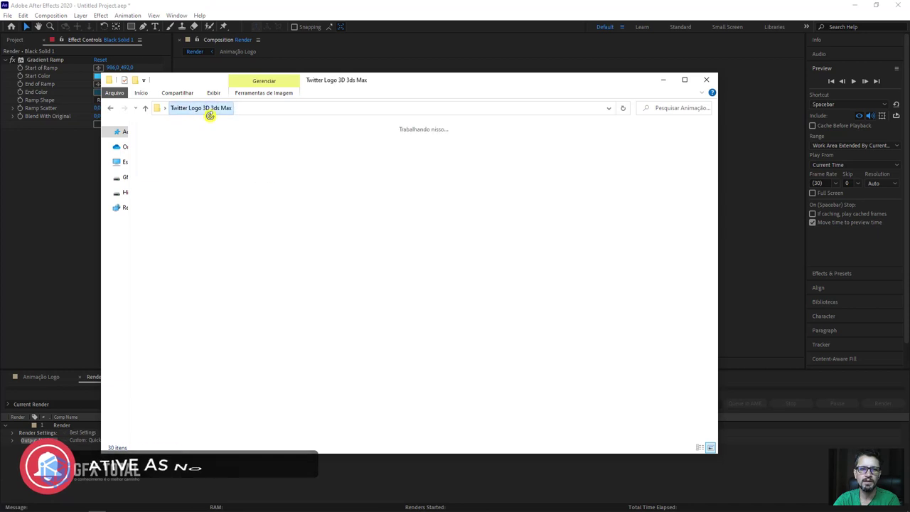
left_click(433, 162)
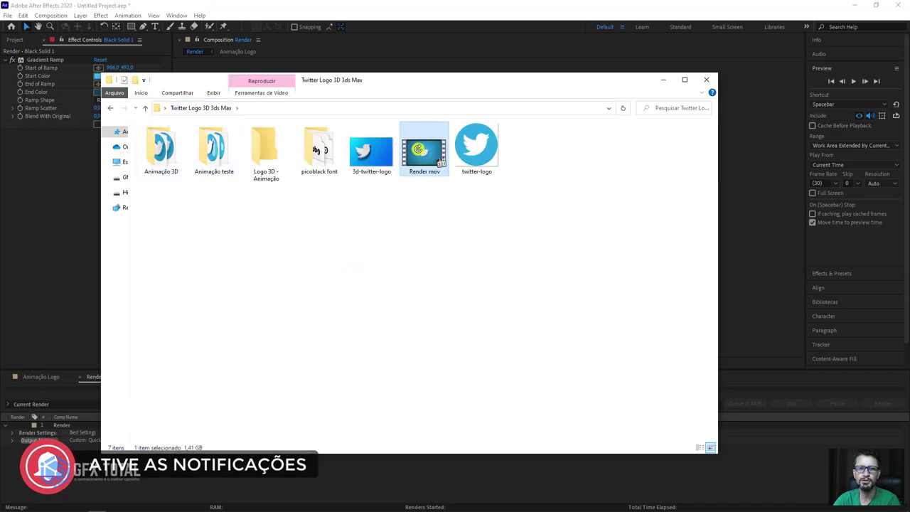
right_click(420, 149)
mouse_move(512, 260)
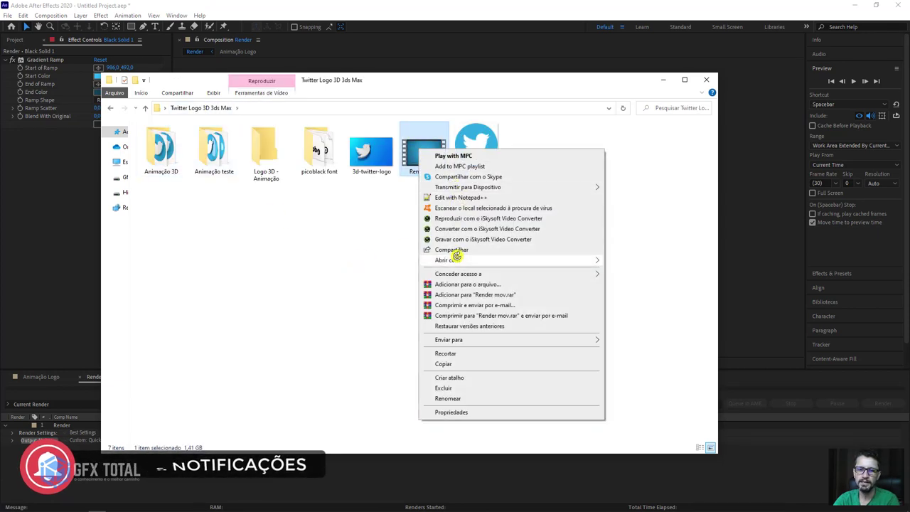
left_click(633, 282)
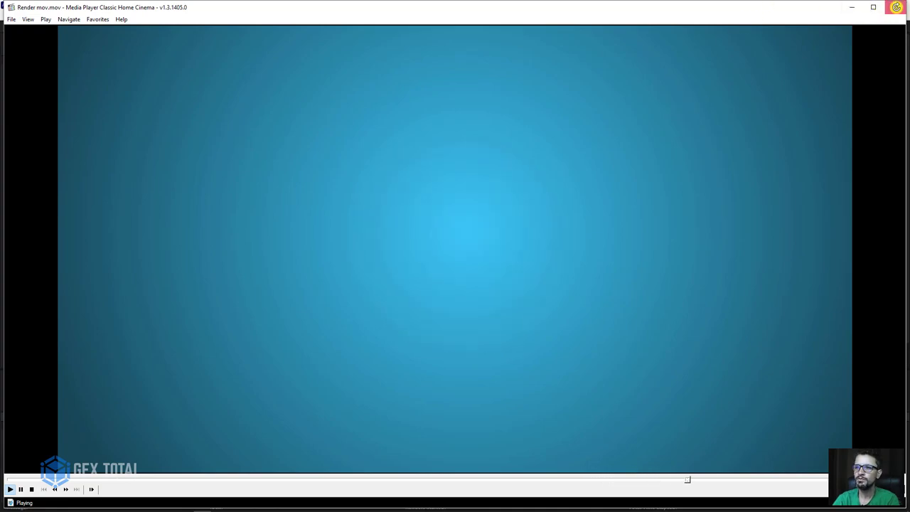
Watch the Render mov.mov playback, then close Media Player Classic.
left_click(896, 7)
Move the Explorer window aside, deselect the file, and switch back to 3ds Max.
left_click_drag(614, 86, 653, 79)
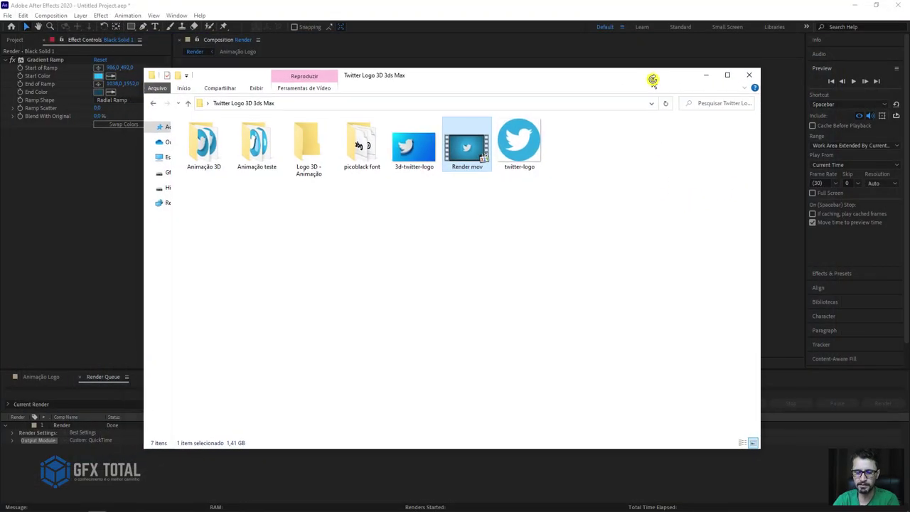
left_click(605, 309)
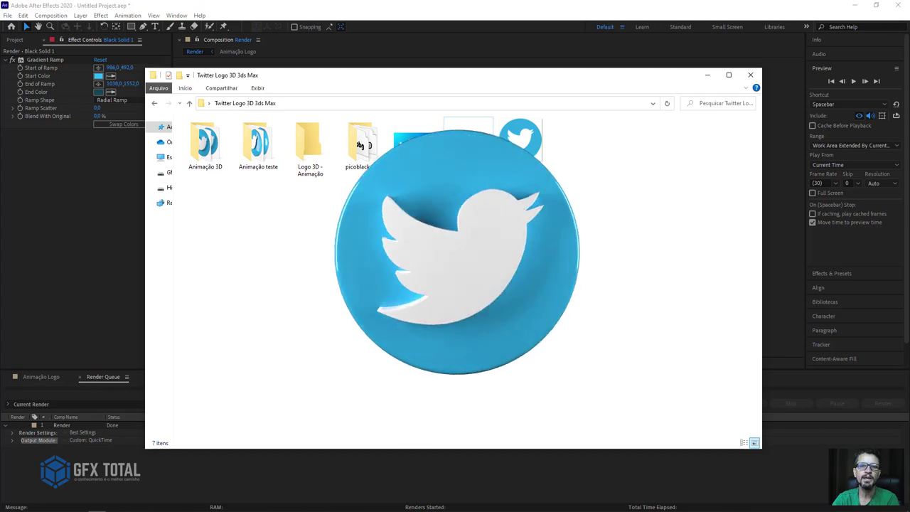
mouse_move(132, 505)
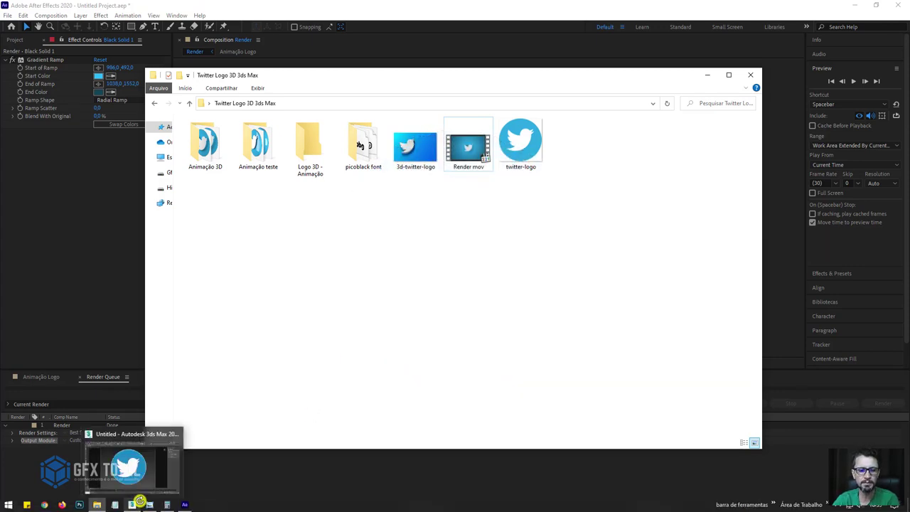
left_click(150, 505)
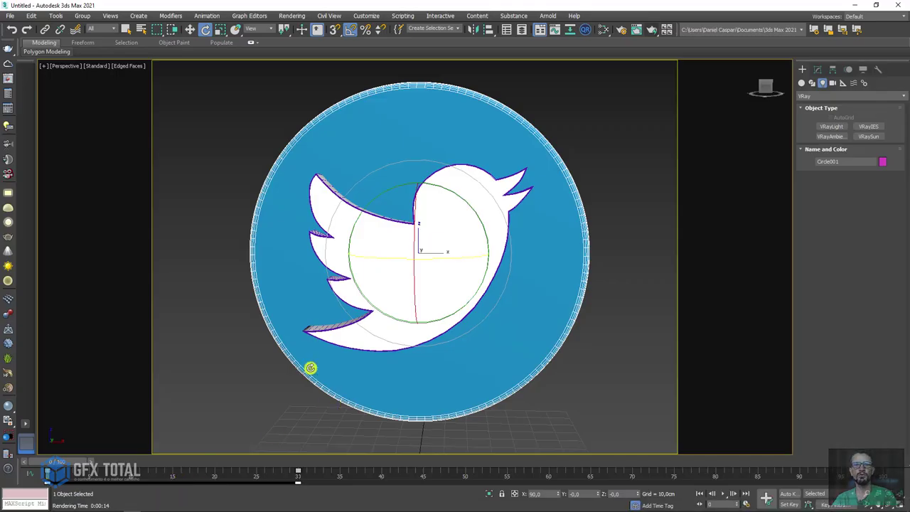